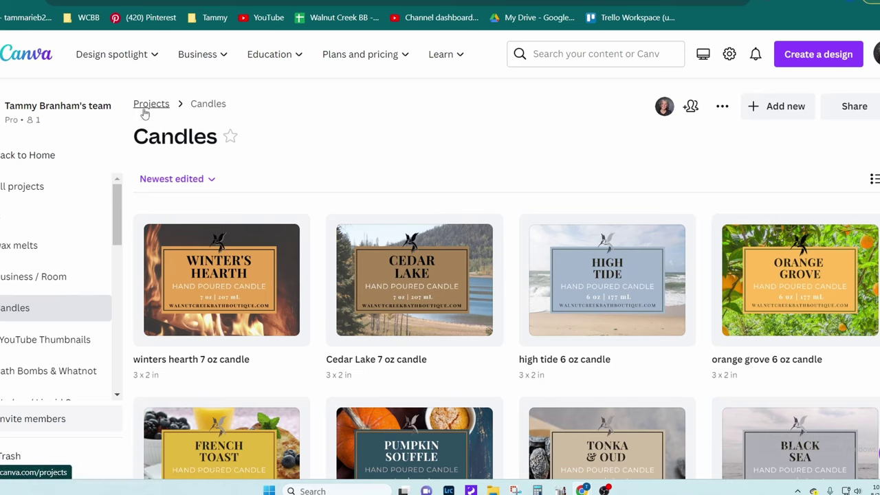
click(145, 109)
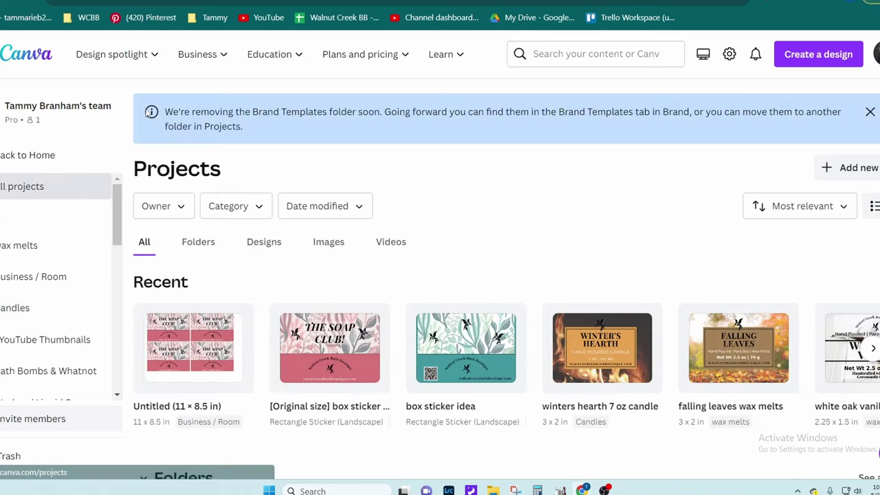
click(198, 242)
click(763, 316)
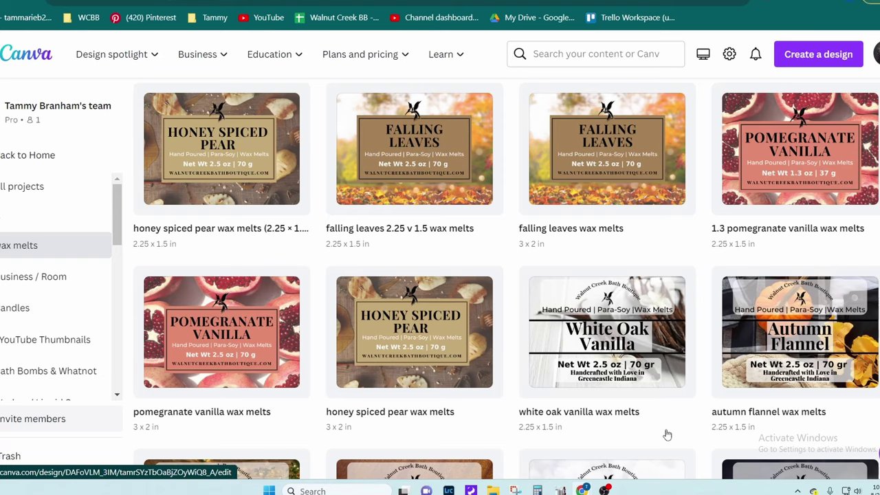
scroll(438, 293, up, 1)
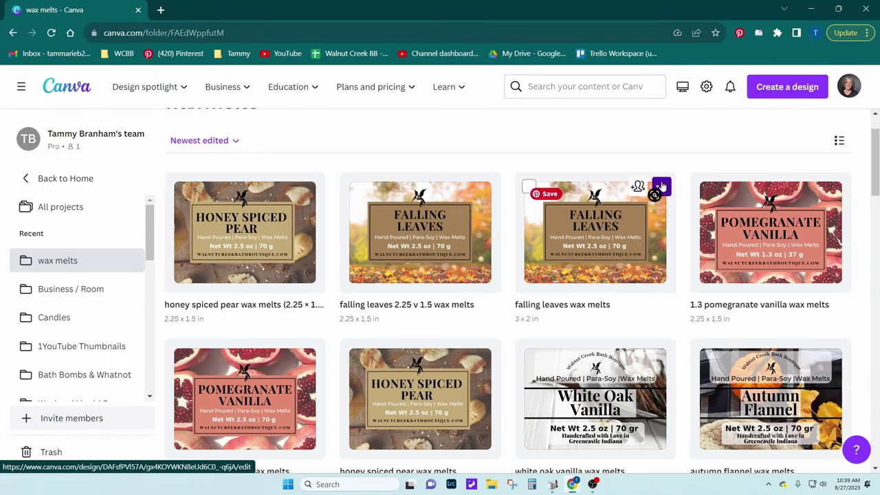
- Make a copy of the 'falling leaves wax melts' design and open that copy
click(673, 168)
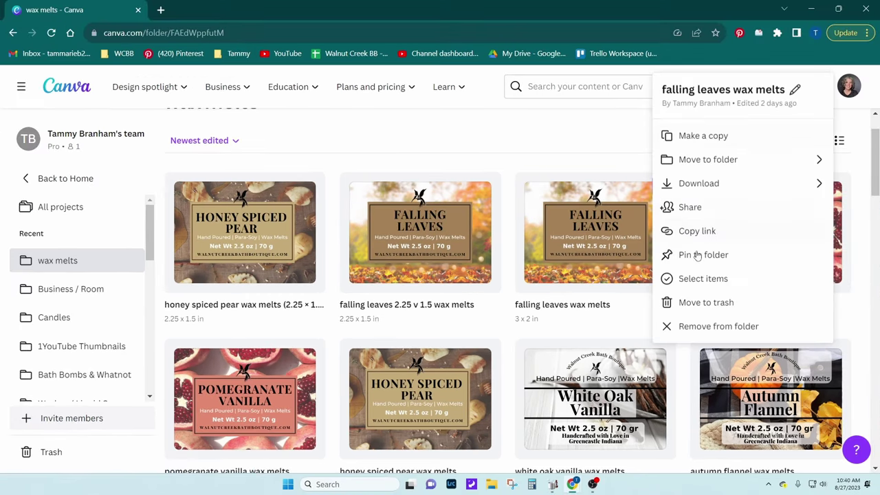
click(691, 135)
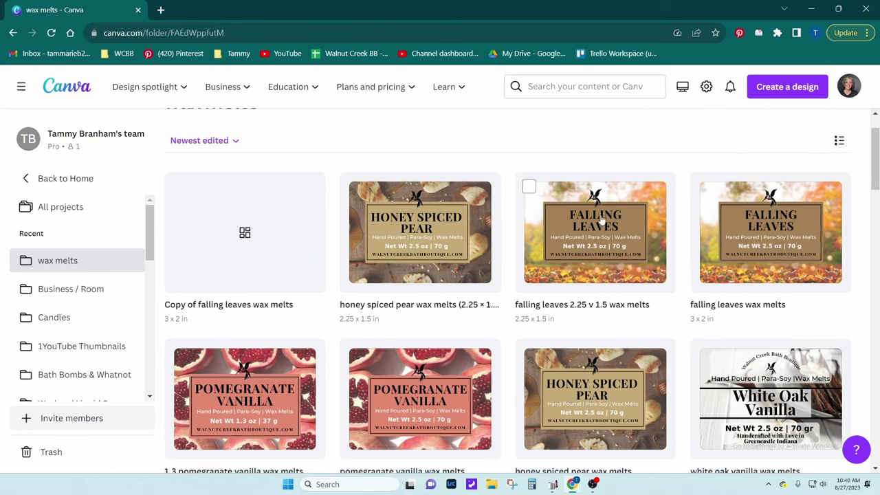
click(252, 267)
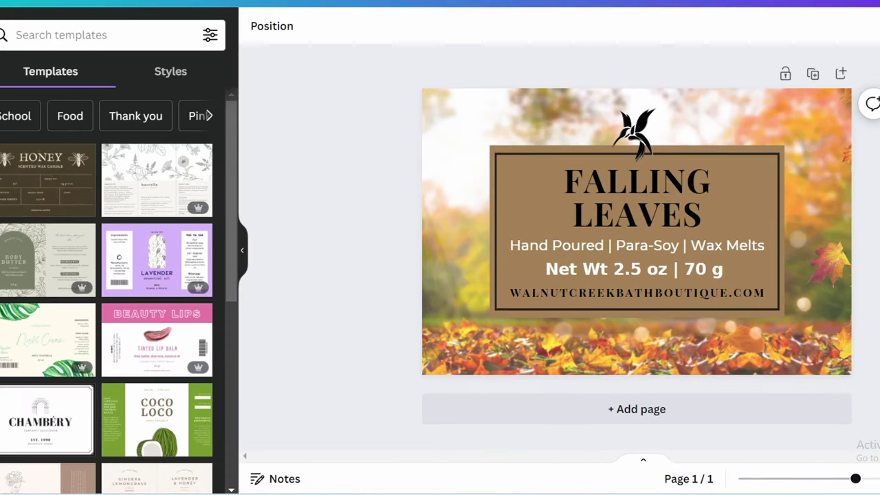
- Search photo elements for 'cranberry pumpkin' and drop the pumpkin photo onto the label background
click(40, 35)
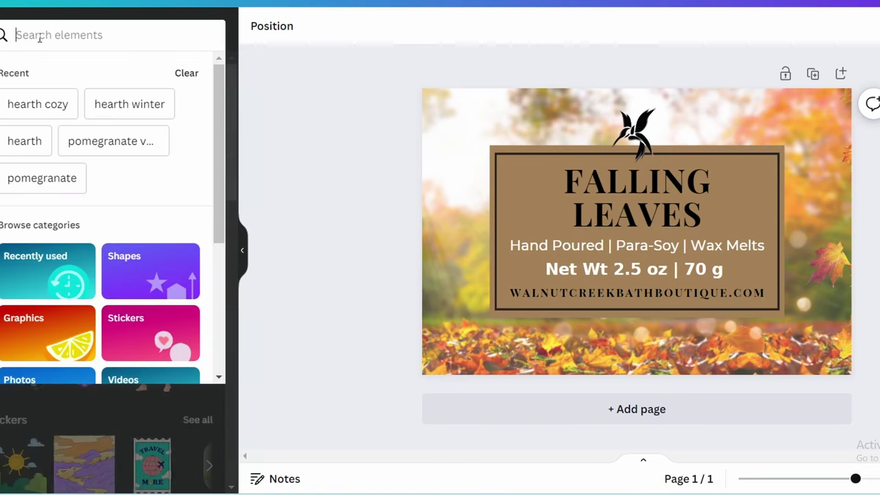
text(cran)
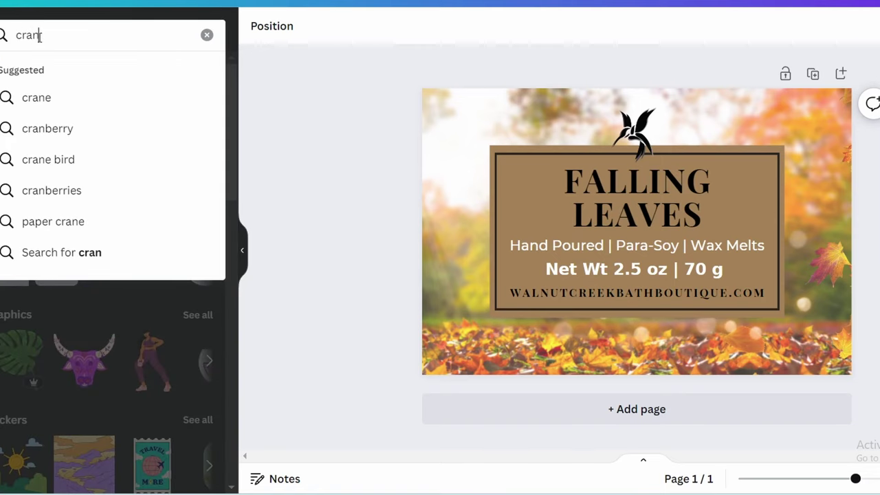
text(berry pumpkin)
key(Return)
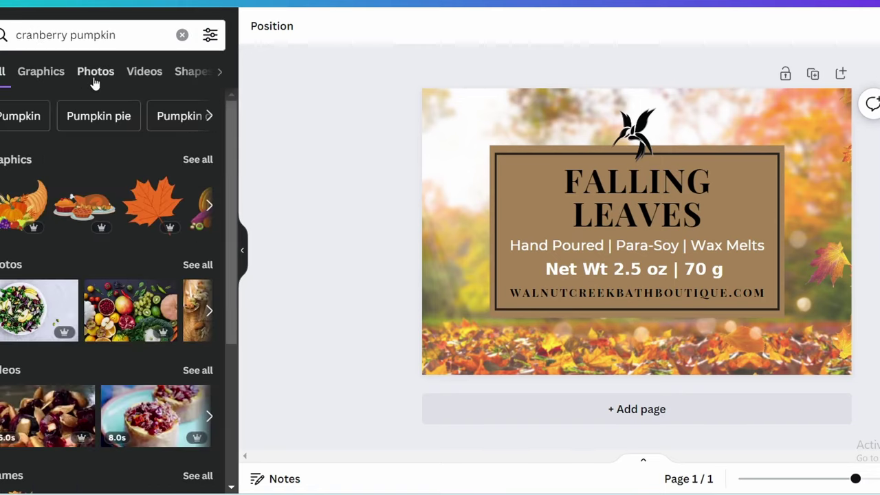
click(99, 79)
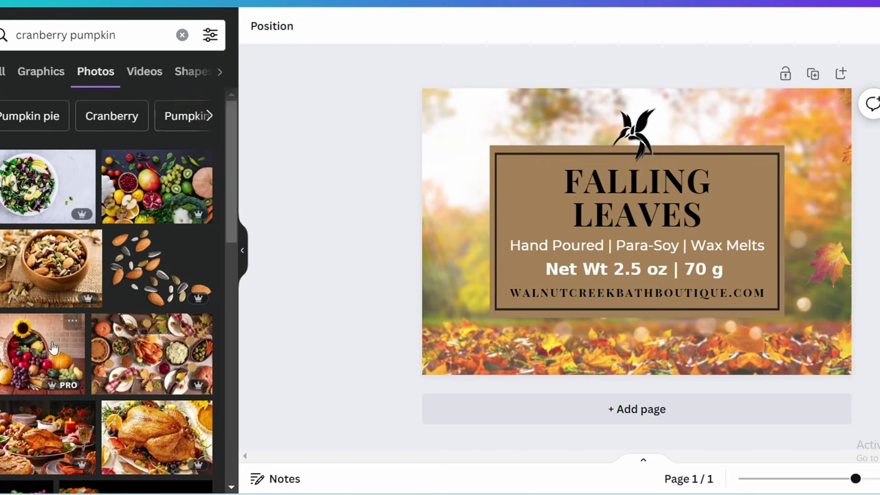
scroll(51, 365, down, 5)
scroll(51, 365, down, 10)
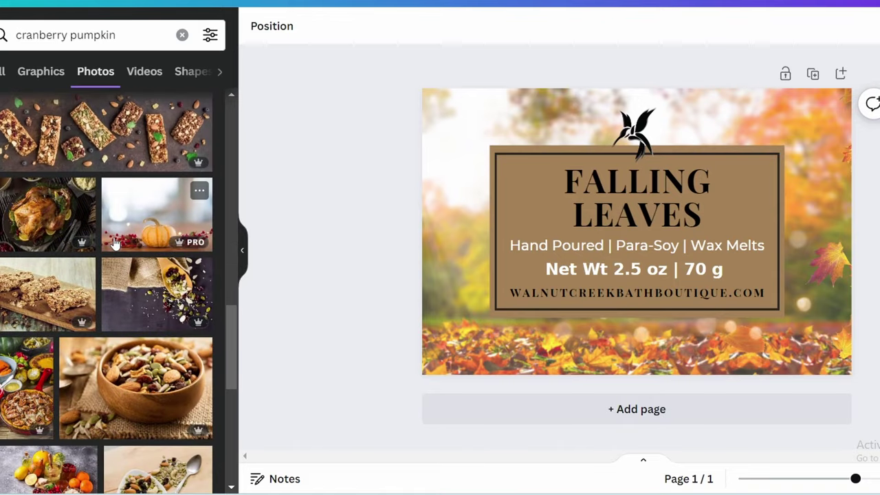
drag(115, 244, 429, 135)
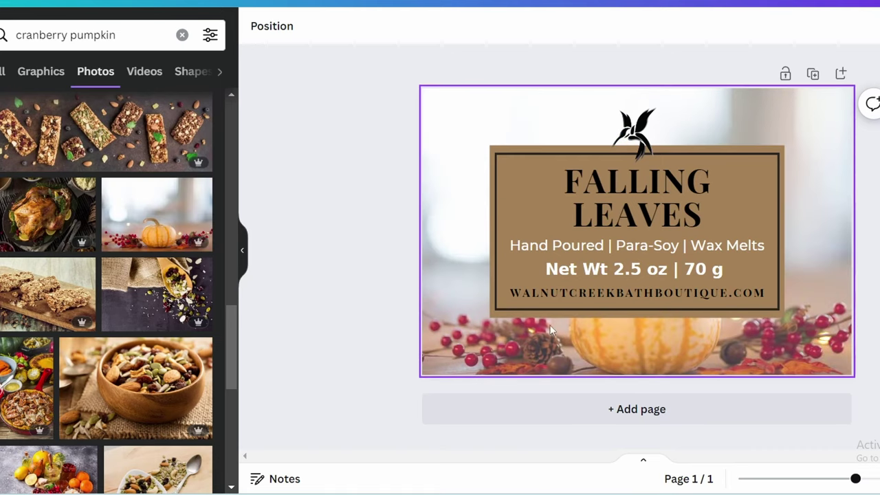
- Crop the pumpkin-and-berries background photo so it fills the label edges
click(449, 249)
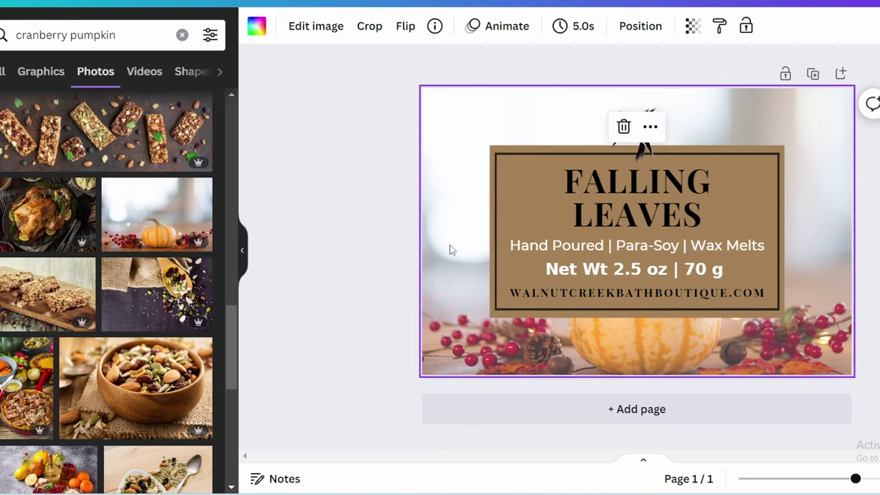
click(365, 27)
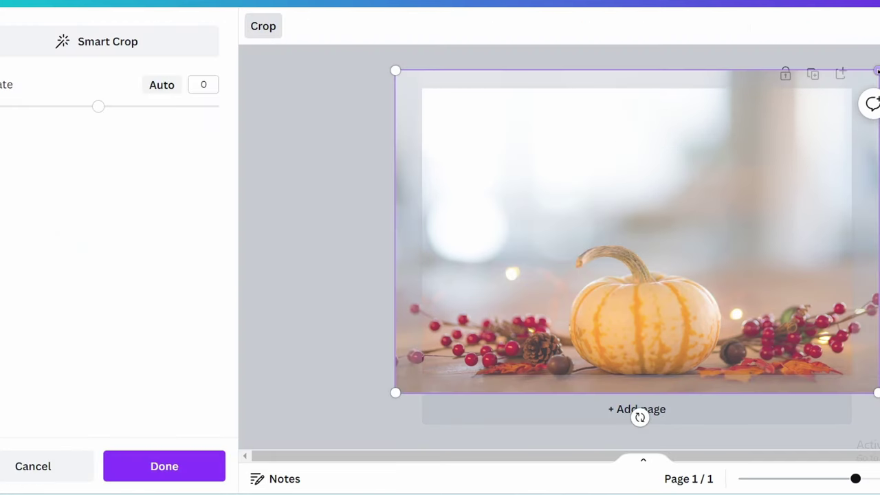
drag(876, 71, 852, 86)
drag(782, 165, 705, 231)
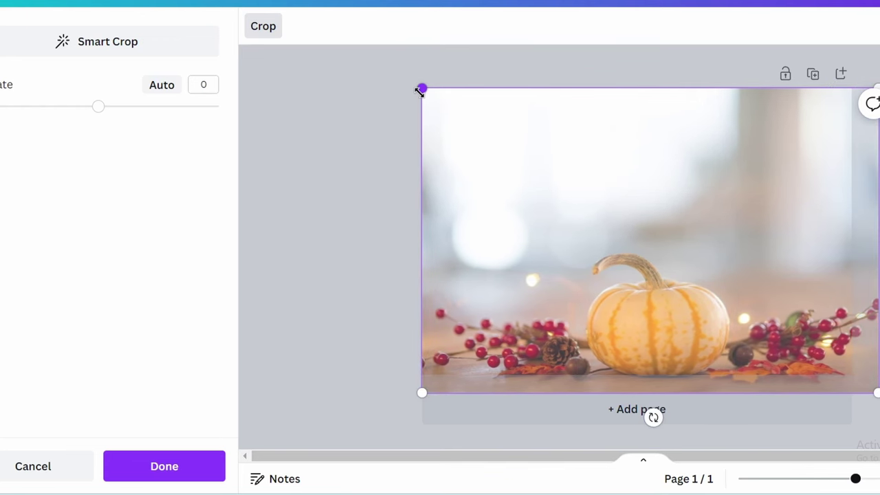
drag(875, 391, 851, 375)
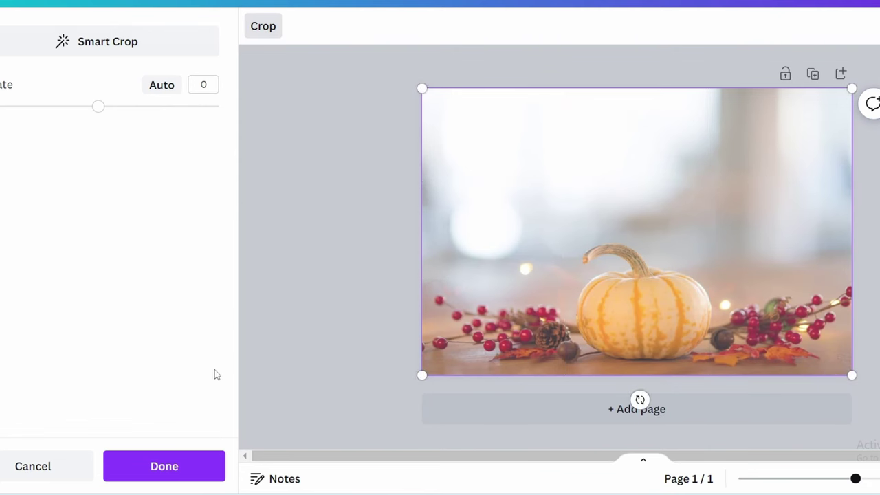
click(169, 470)
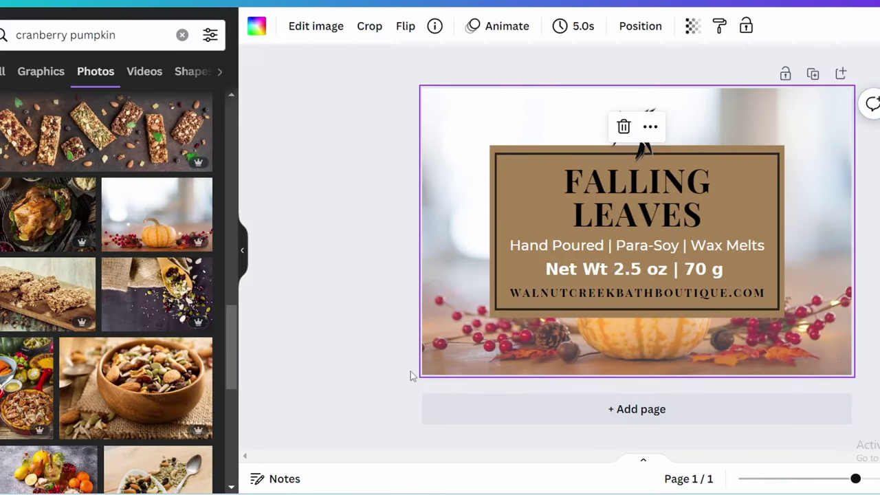
- Replace the background with the many-pumpkins-and-cranberries photo and crop it to the label
scroll(106, 289, down, 4)
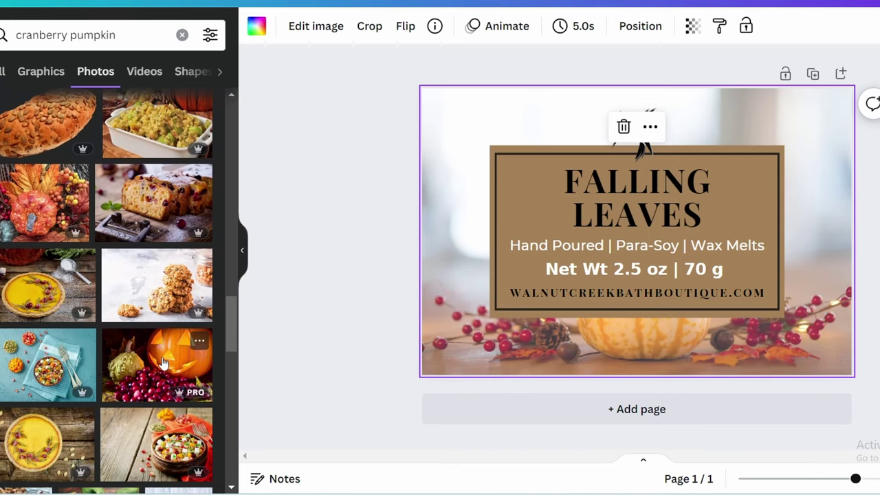
scroll(124, 384, down, 5)
scroll(123, 382, down, 5)
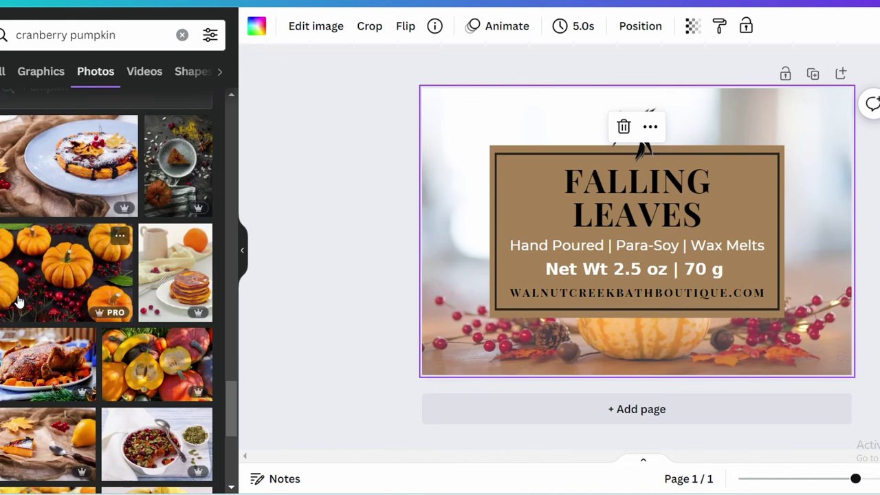
drag(19, 302, 447, 180)
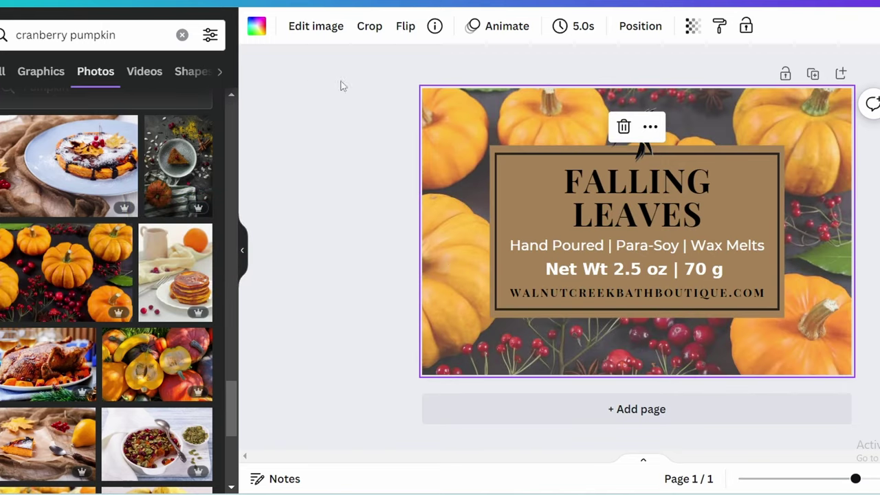
click(365, 28)
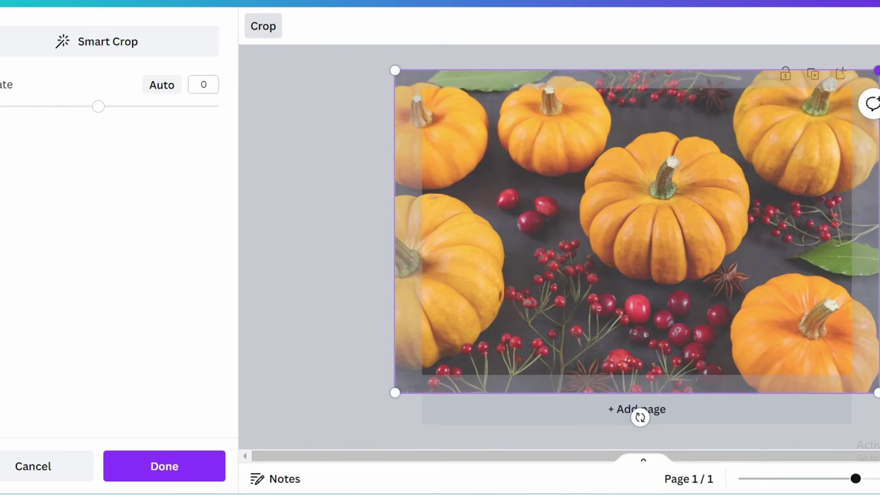
drag(392, 392, 467, 345)
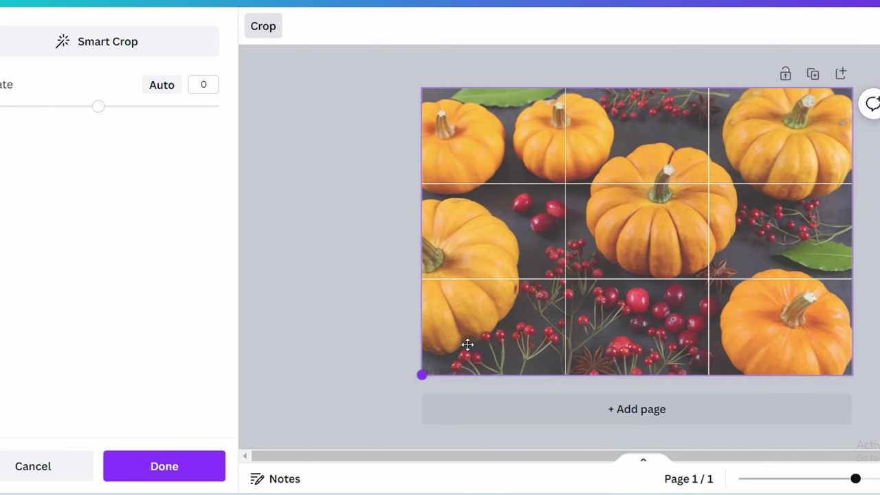
click(176, 465)
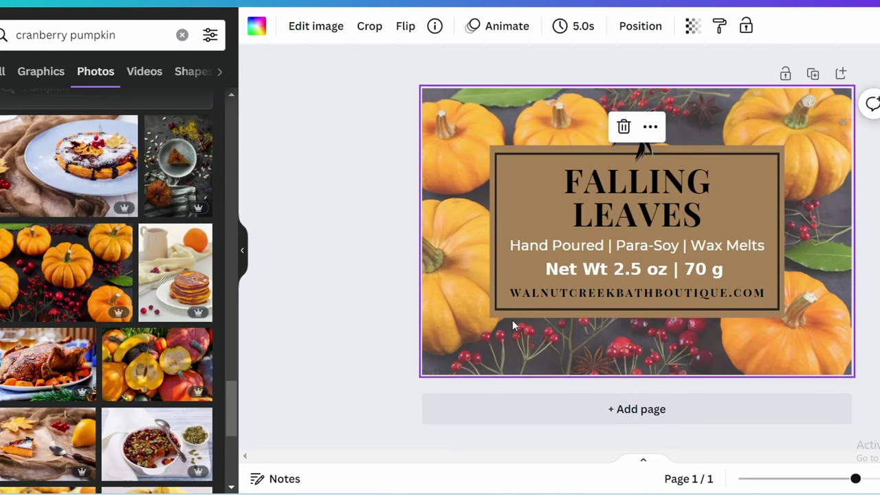
- Retype the label title from 'FALLING LEAVES' to 'CRANBERRY PUMPKIN'
click(614, 188)
click(615, 188)
key(Delete)
key(Delete)
key(Delete)
key(Delete)
key(Delete)
key(BackSpace)
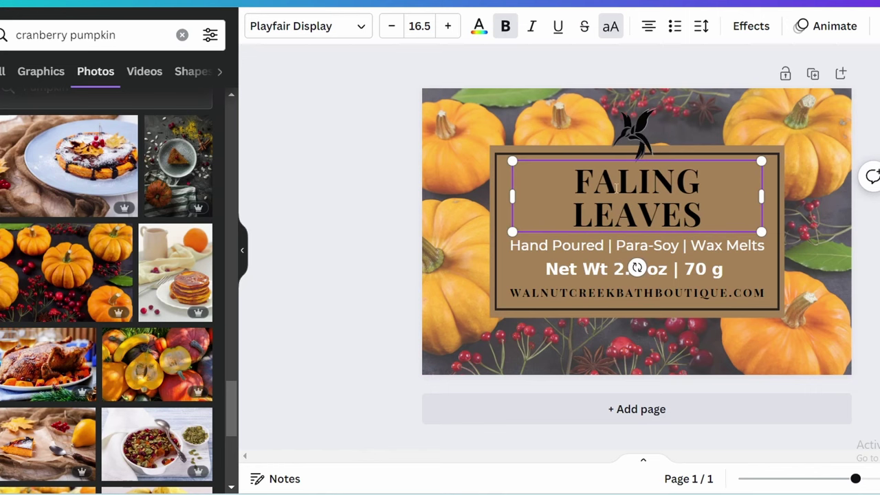
key(BackSpace)
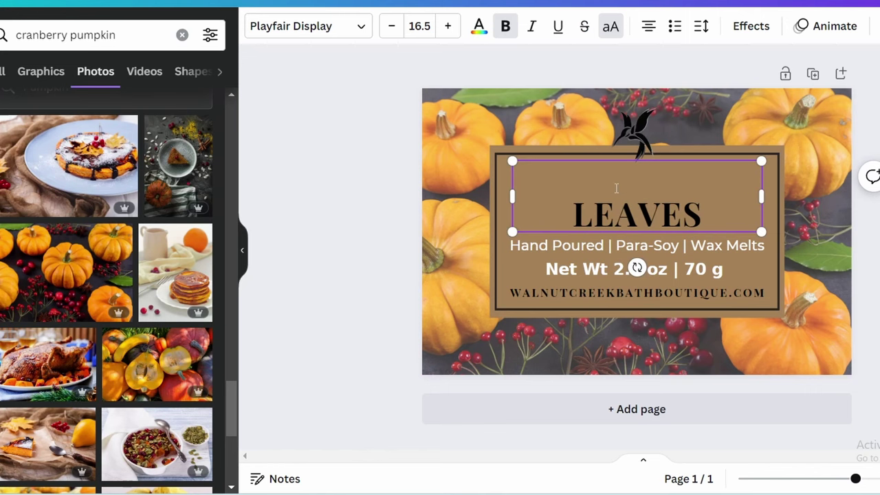
text(CRANBERRY)
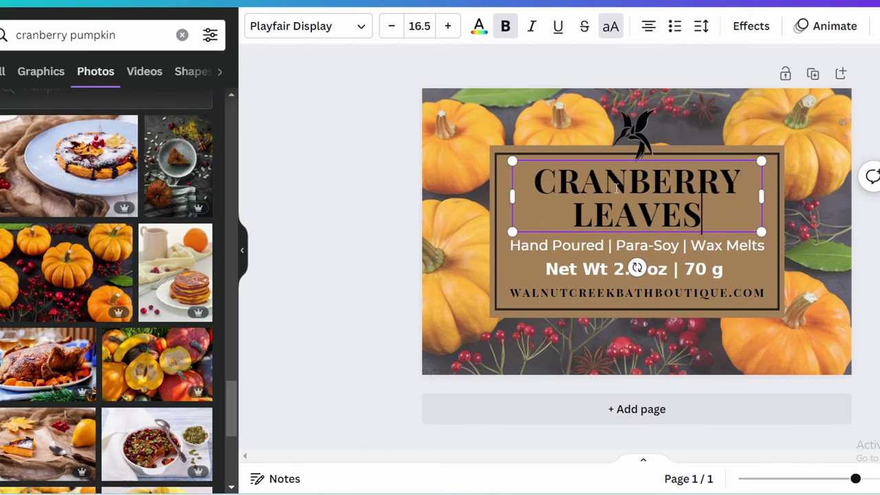
key(BackSpace)
key(BackSpace)
key(BackSpace)
key(BackSpace)
key(BackSpace)
key(BackSpace)
text(PU)
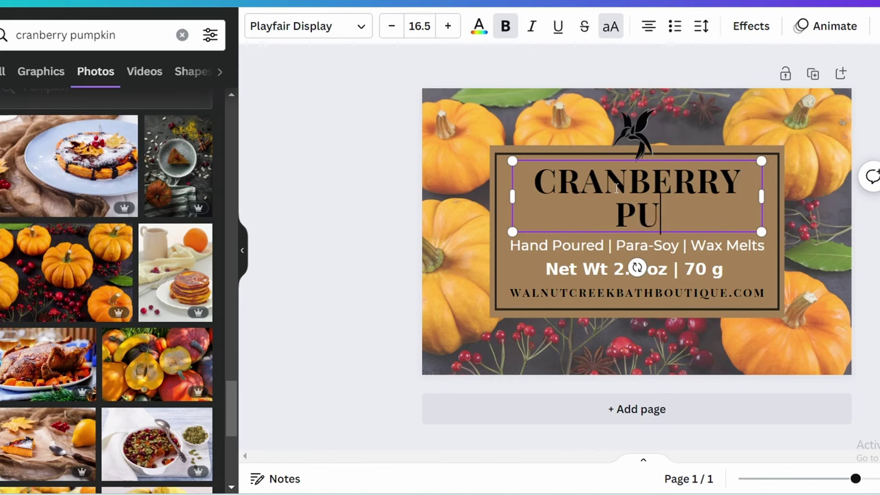
text(MPKIN)
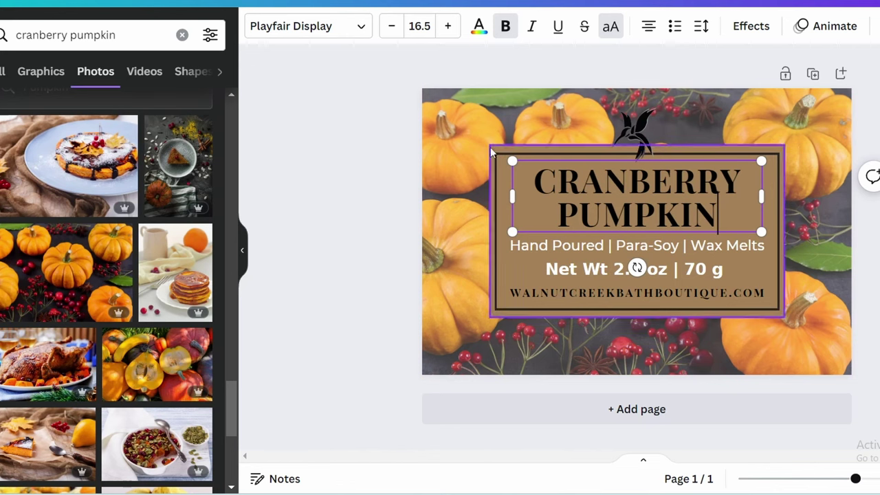
click(493, 153)
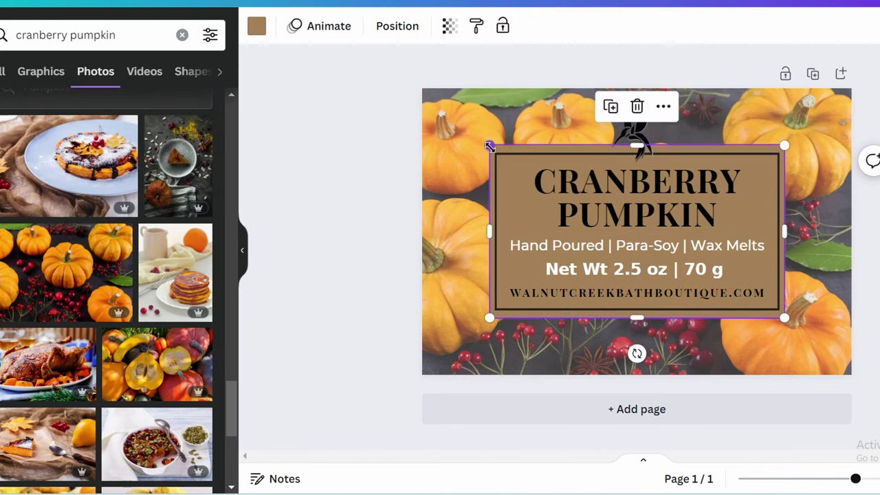
- Fill the label box orange from the photo colour swatches
click(259, 33)
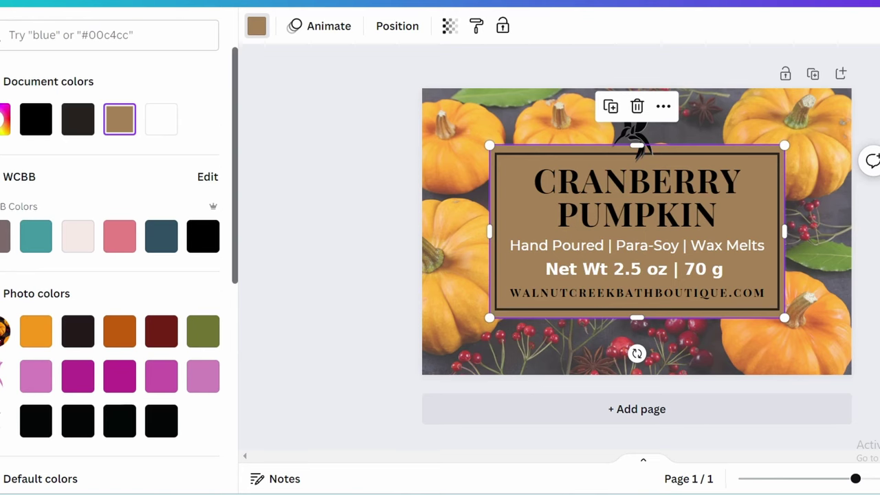
click(25, 340)
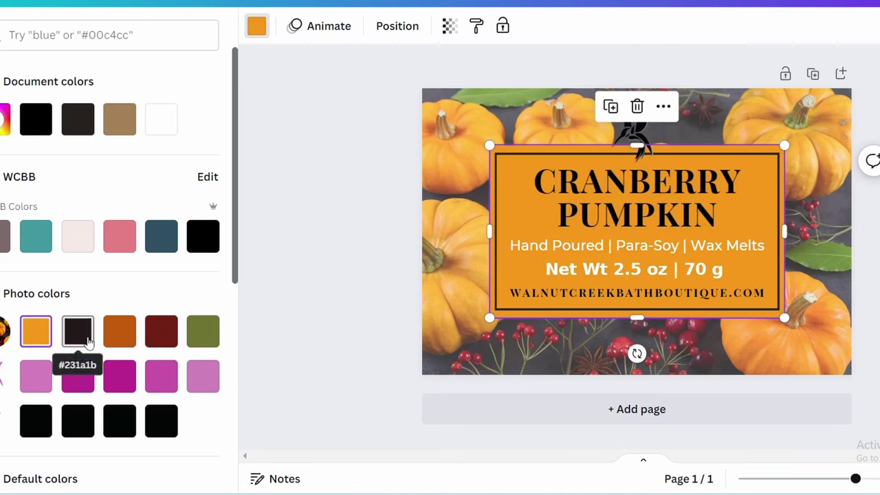
click(116, 338)
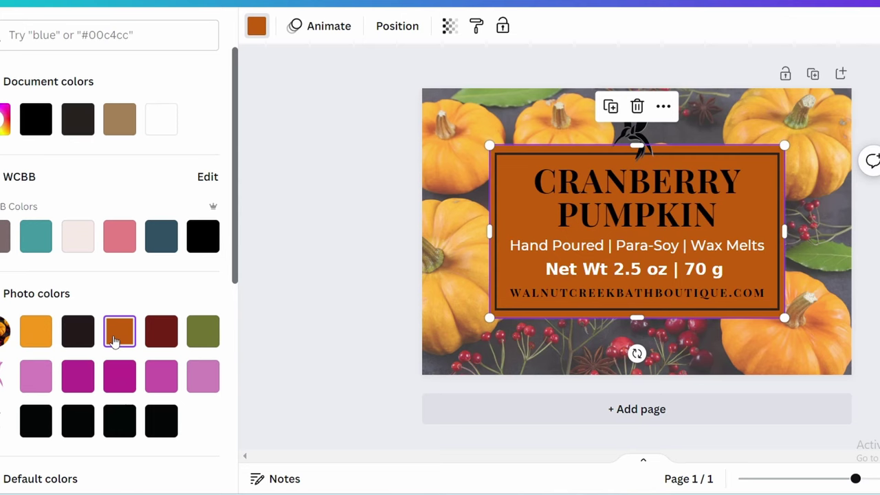
click(165, 341)
click(198, 341)
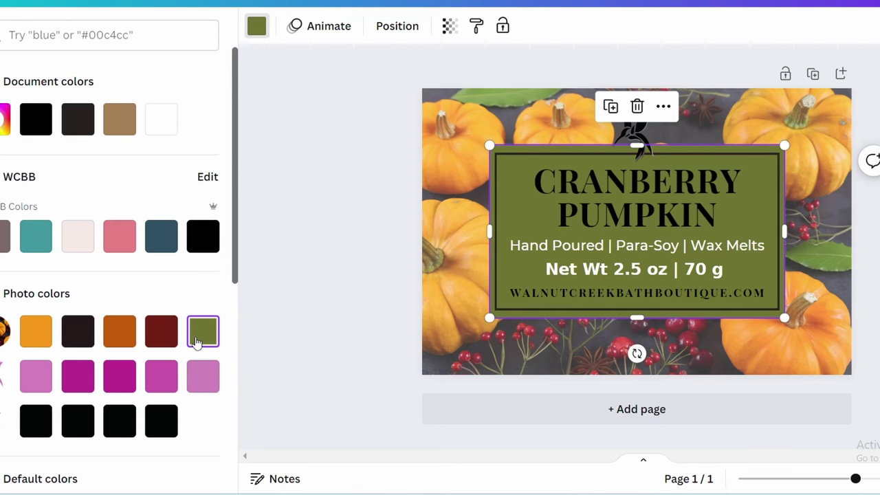
click(38, 340)
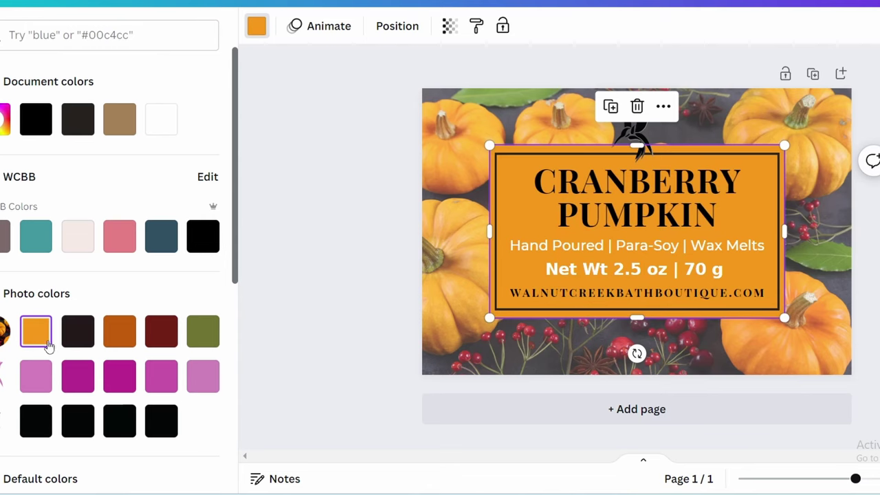
key(Escape)
key(Escape)
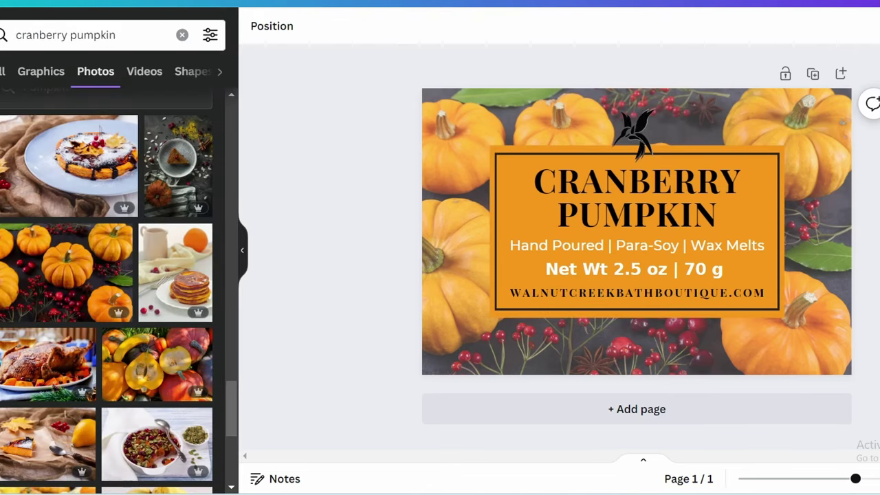
- Make the label border dark red and start renaming the design 'cranberry pumpkin'
click(508, 158)
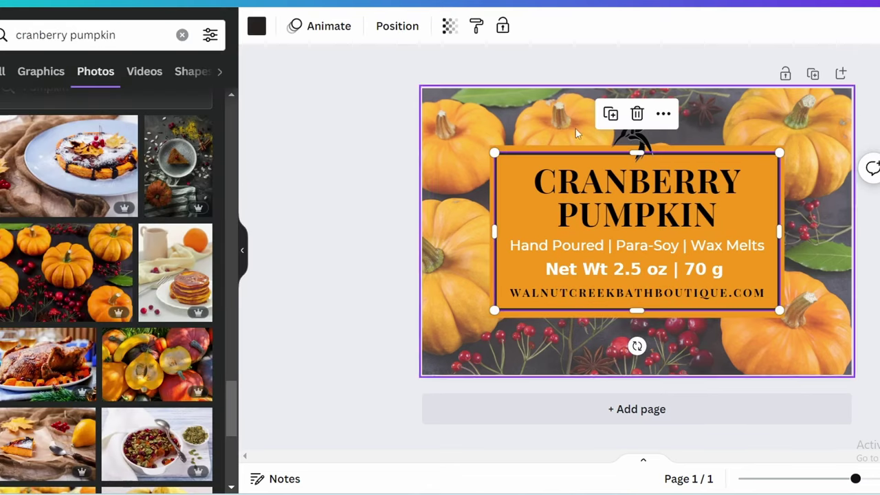
click(258, 30)
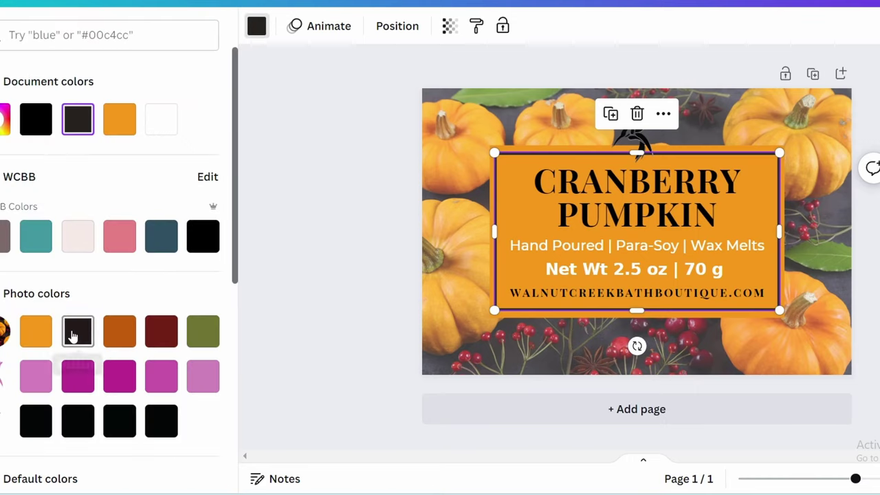
click(158, 330)
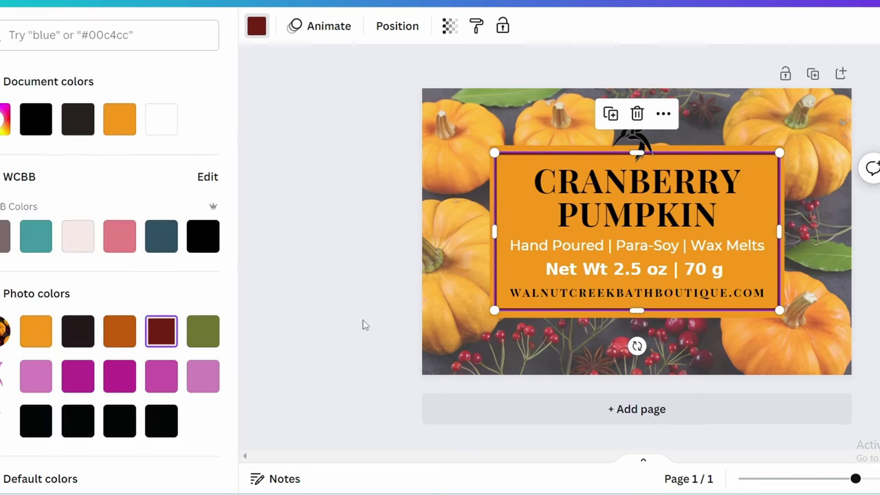
key(Escape)
key(Escape)
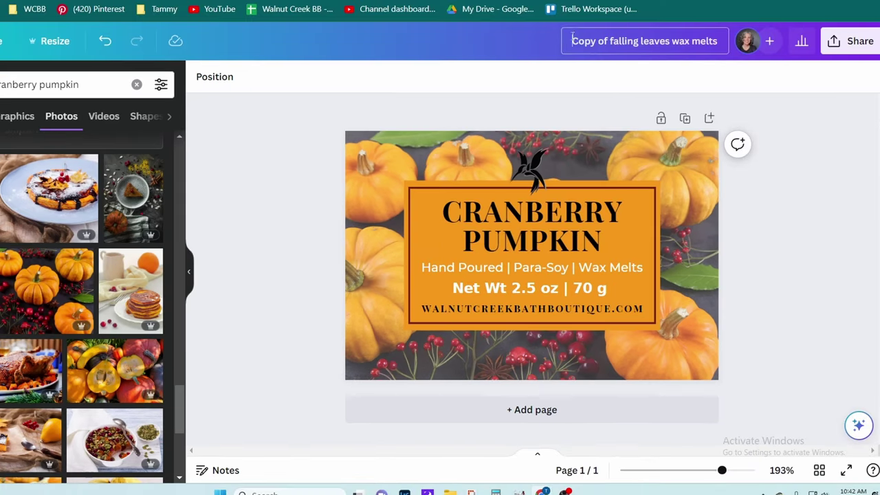
drag(572, 41, 667, 42)
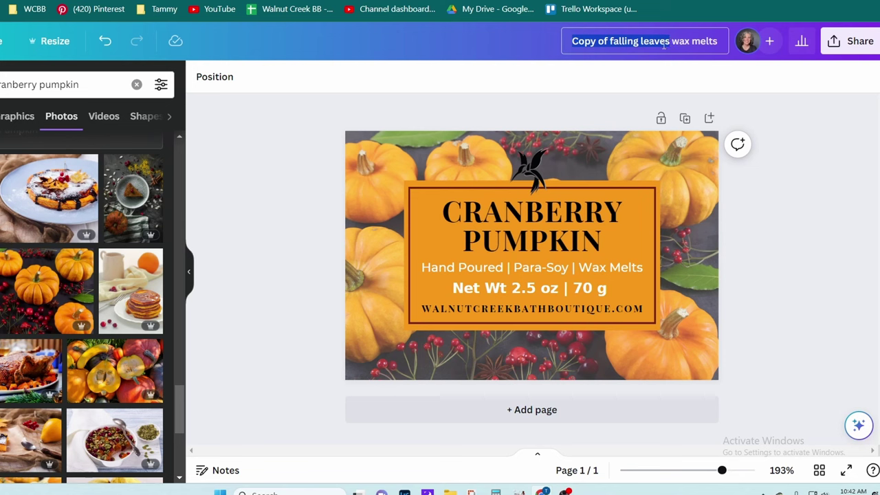
text(cranberry p)
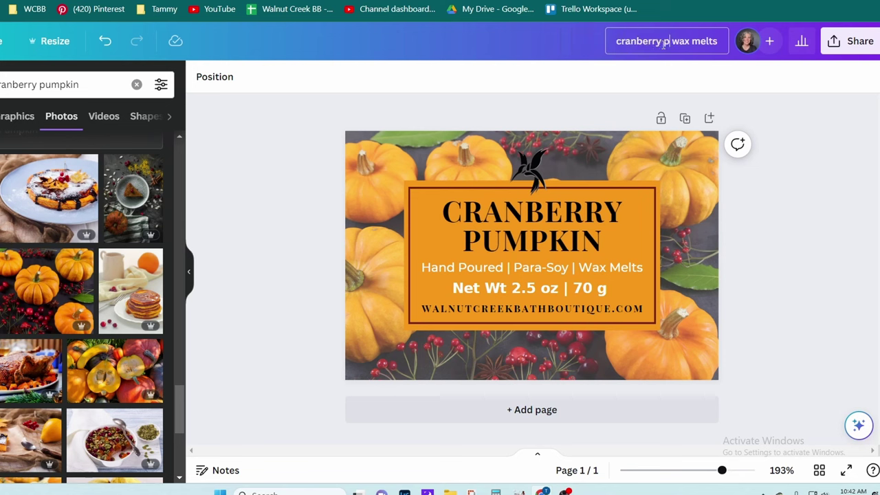
text(umpkin)
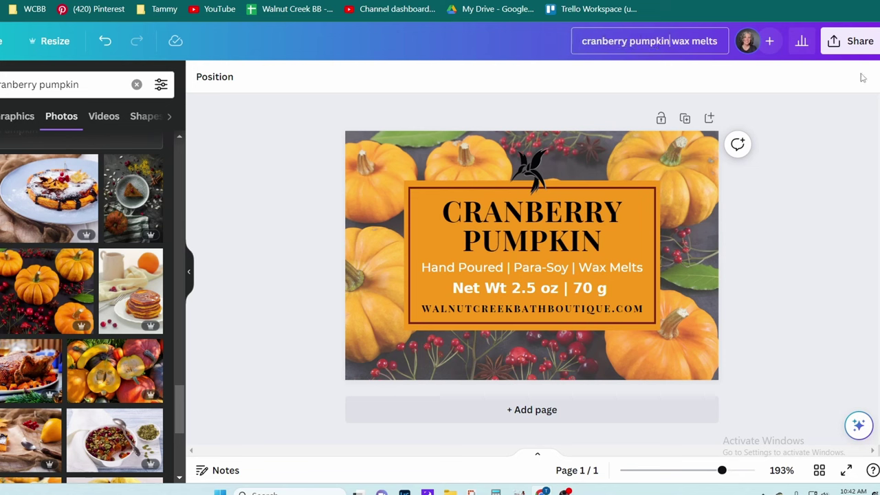
- Download the 'cranberry pumpkin wax melts' design as a PNG and open the file
click(850, 42)
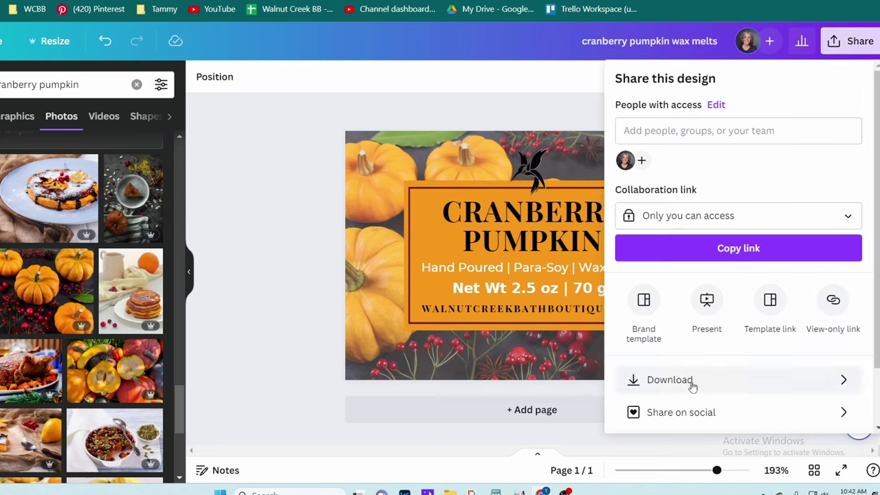
click(691, 381)
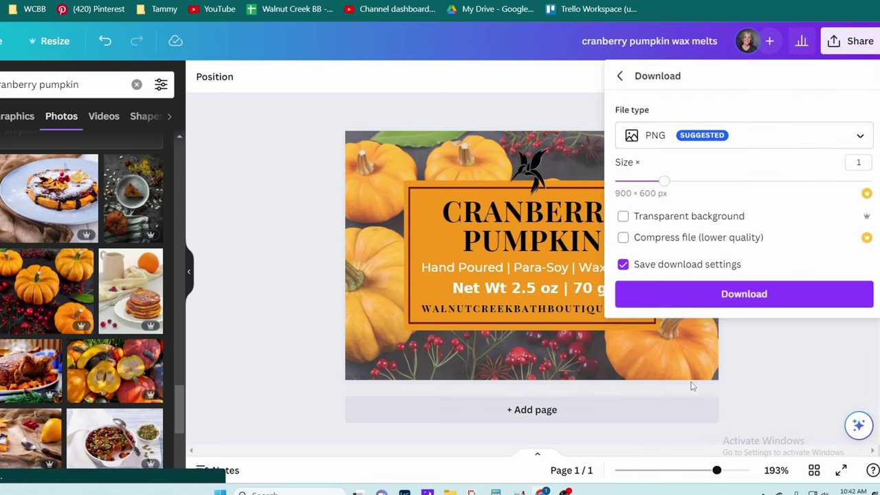
click(727, 294)
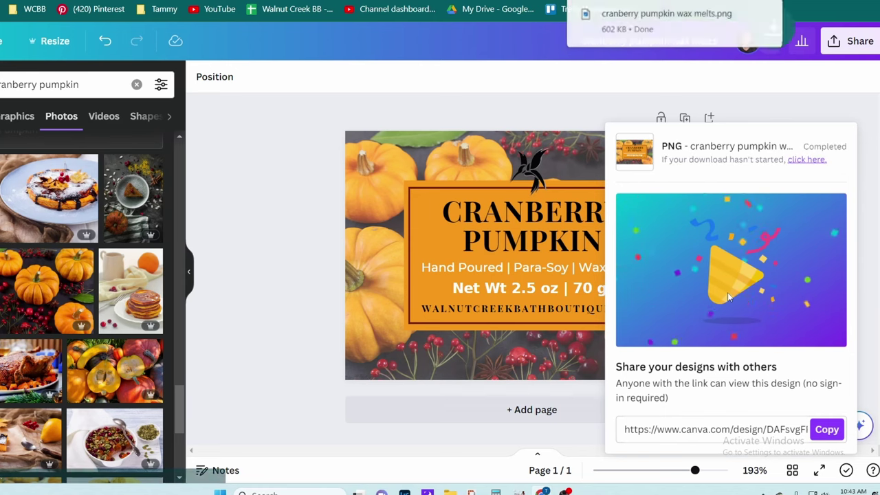
click(716, 15)
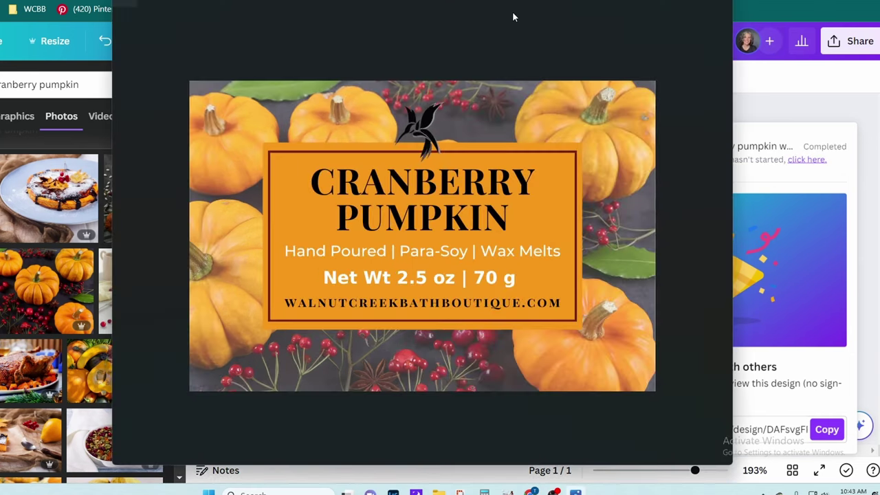
- Save a copy of the label PNG into Google Drive's Wax Melt Labels folder
click(503, 5)
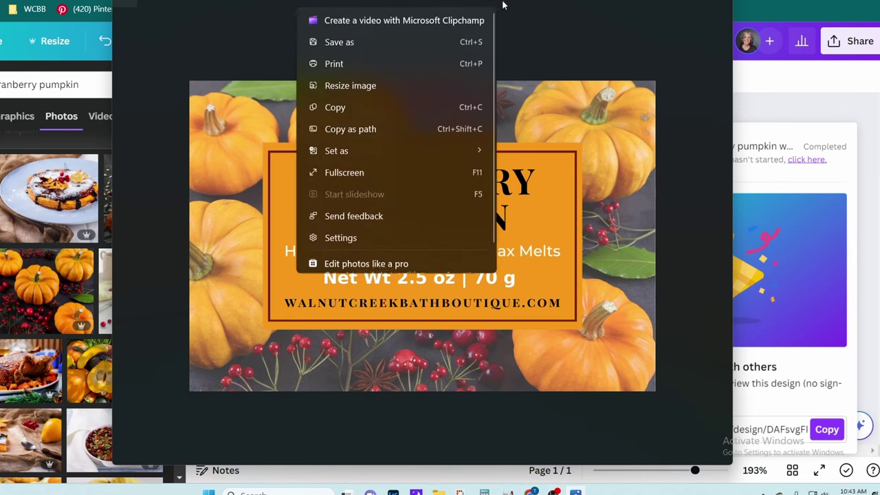
click(338, 43)
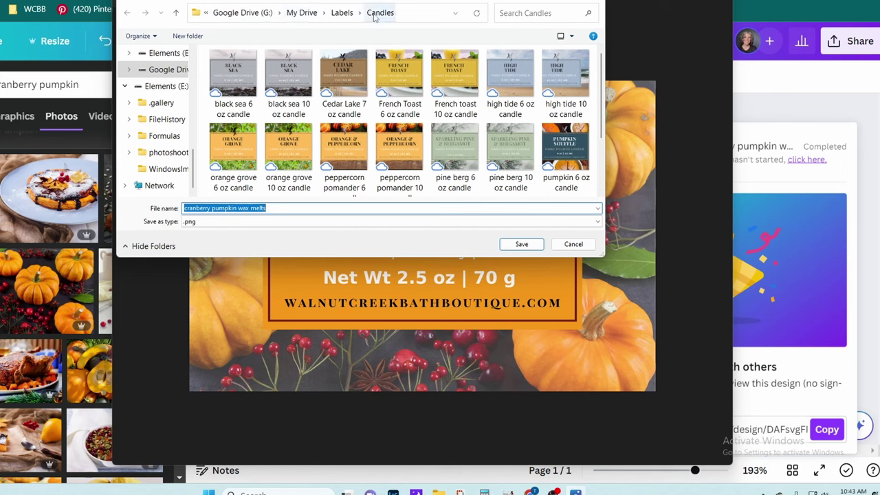
click(340, 13)
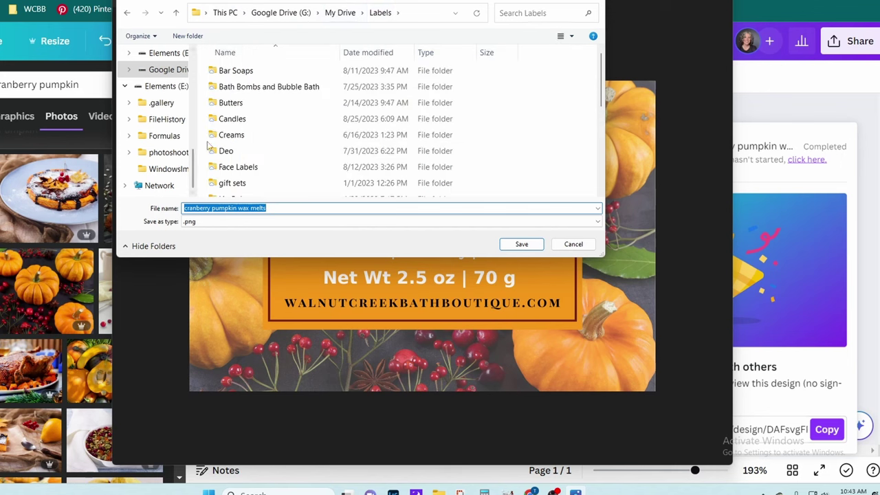
scroll(237, 162, down, 4)
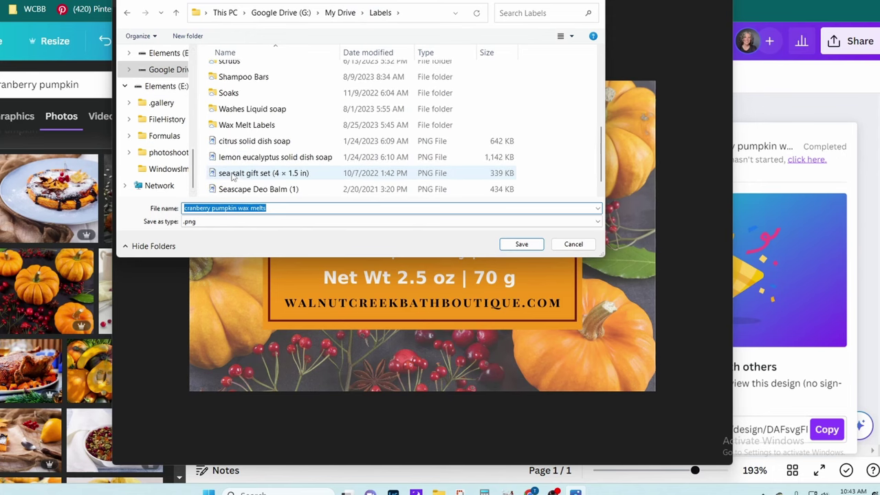
double_click(227, 126)
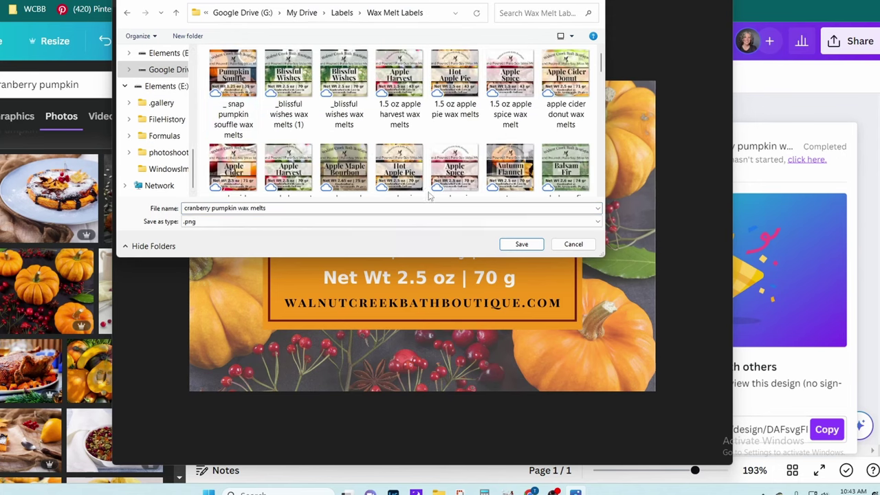
click(520, 244)
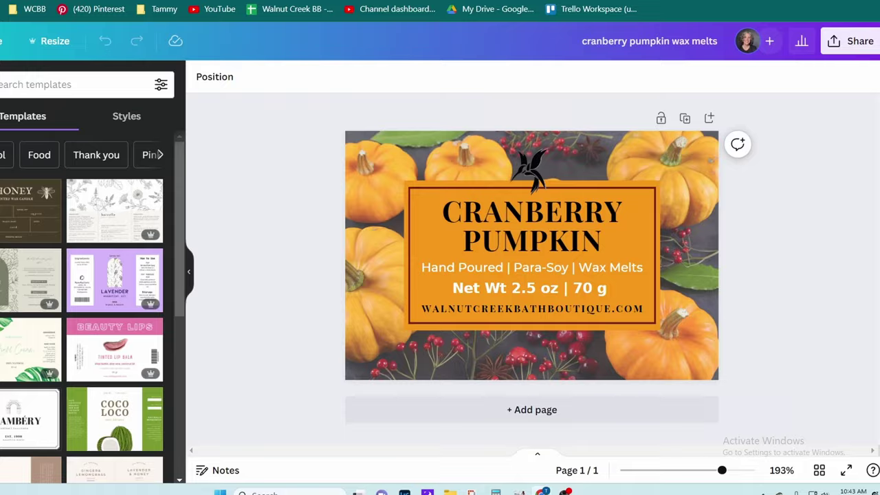
- Back in the wax melts project list, duplicate the 'cranberry pumpkin wax melts' design
key(alt+Left)
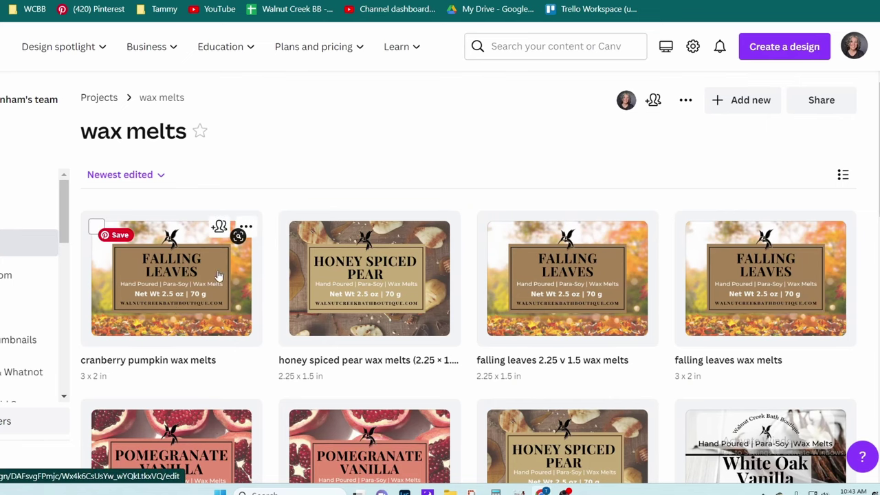
click(246, 226)
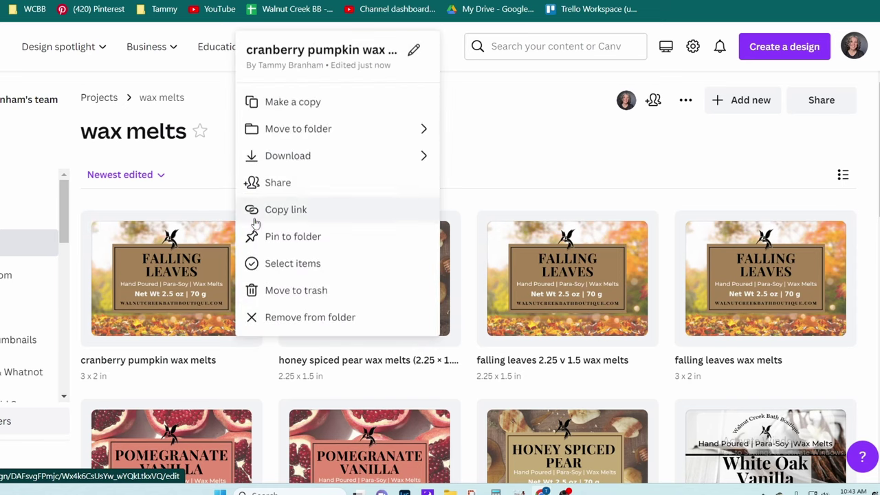
click(302, 101)
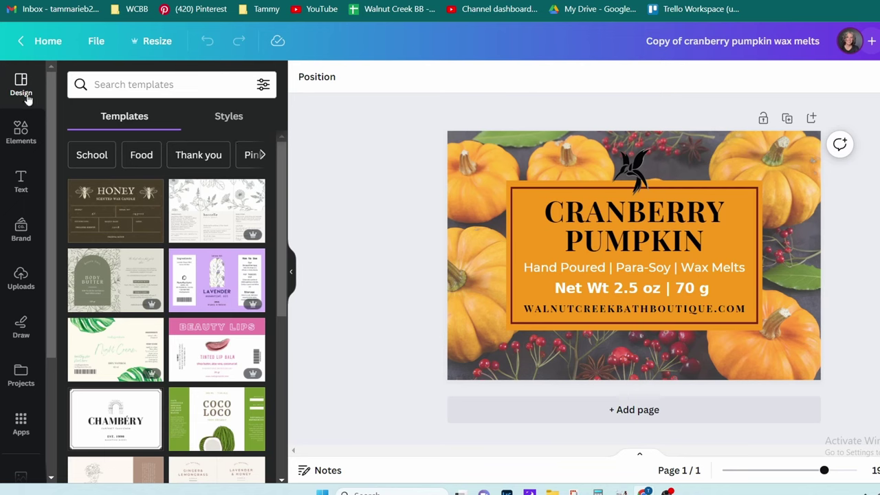
click(21, 132)
- Search photos for 'shimmering snowflake' and drop the glitter photo onto the label background
click(89, 84)
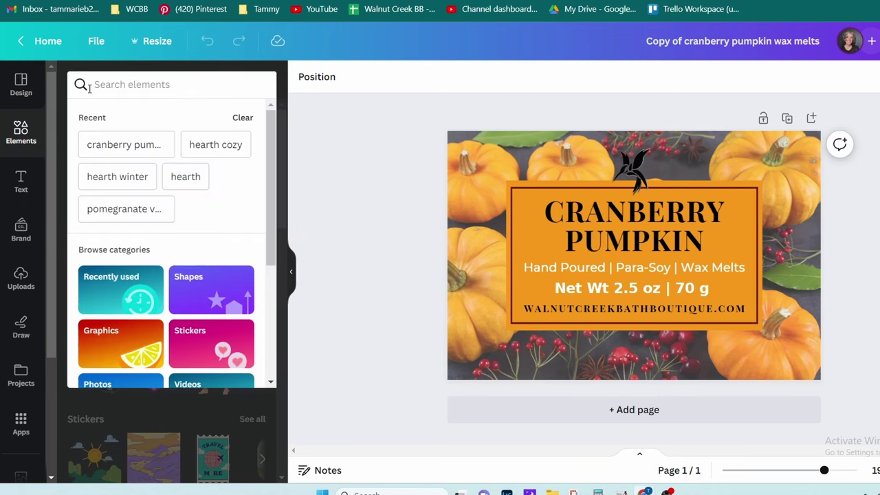
text(shimmer)
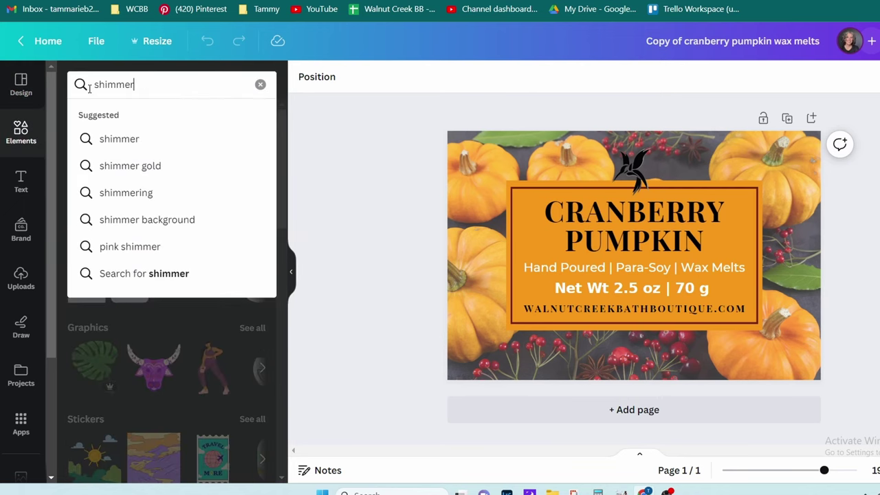
text(ing snowf)
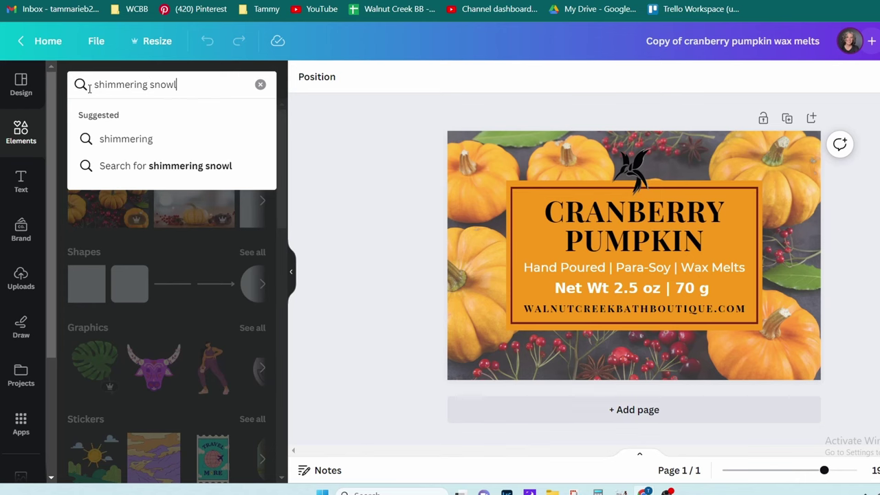
text(lake)
key(Return)
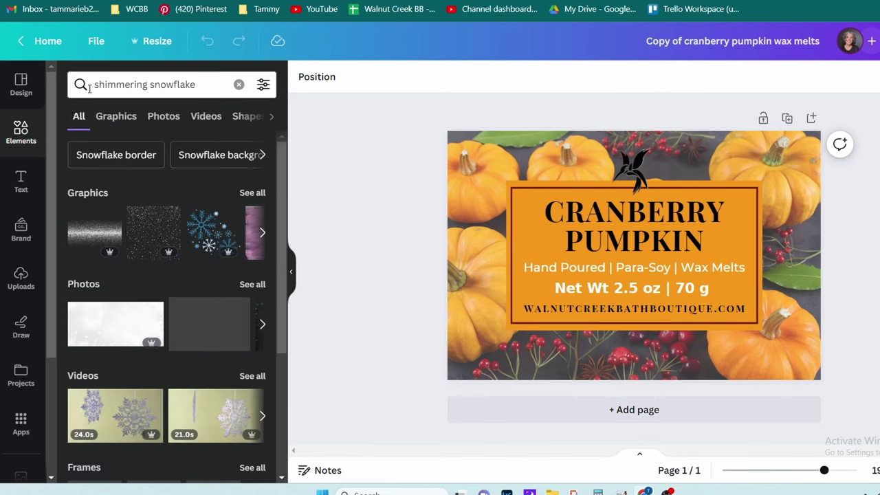
click(176, 118)
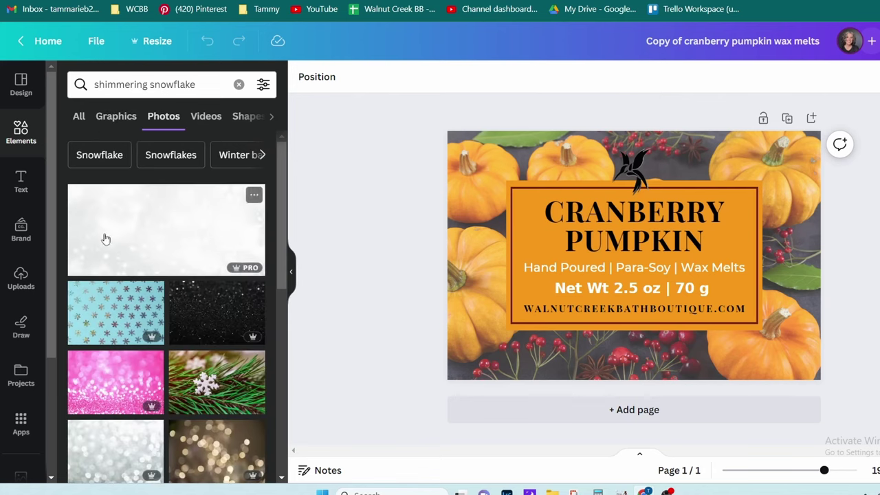
scroll(105, 239, down, 2)
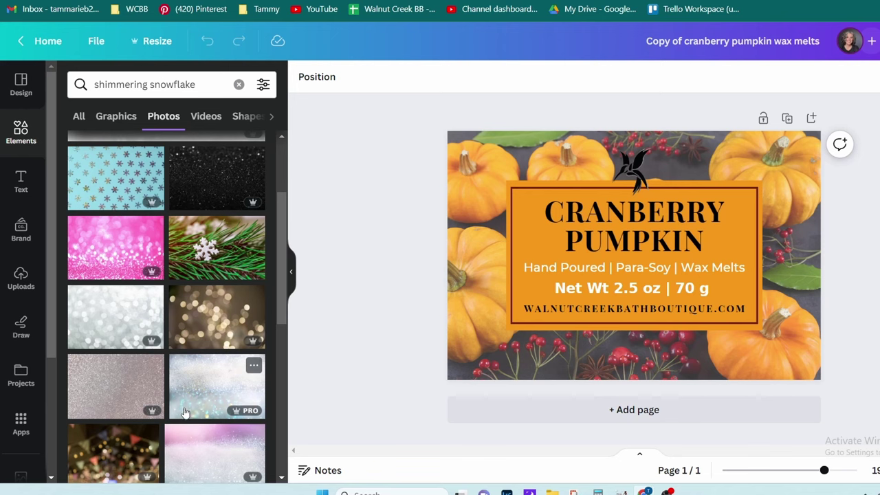
scroll(184, 411, down, 2)
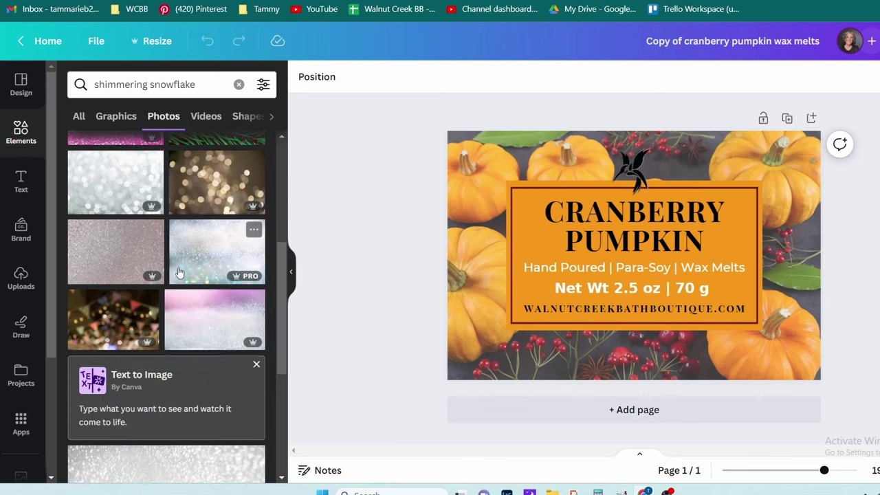
drag(183, 265, 462, 191)
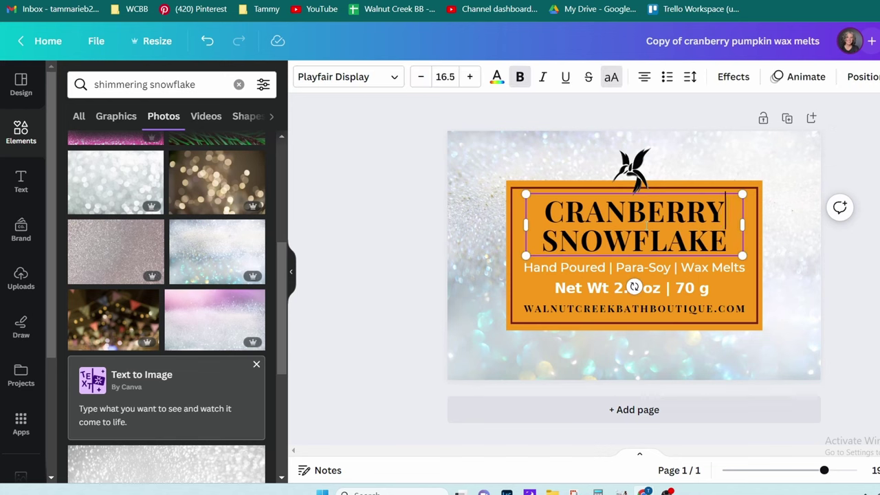
- Erase 'CRANBERRY' from the heading and fill the label box a darker grey-blue
key(BackSpace)
key(BackSpace)
key(BackSpace)
key(BackSpace)
key(BackSpace)
key(BackSpace)
key(BackSpace)
key(BackSpace)
key(BackSpace)
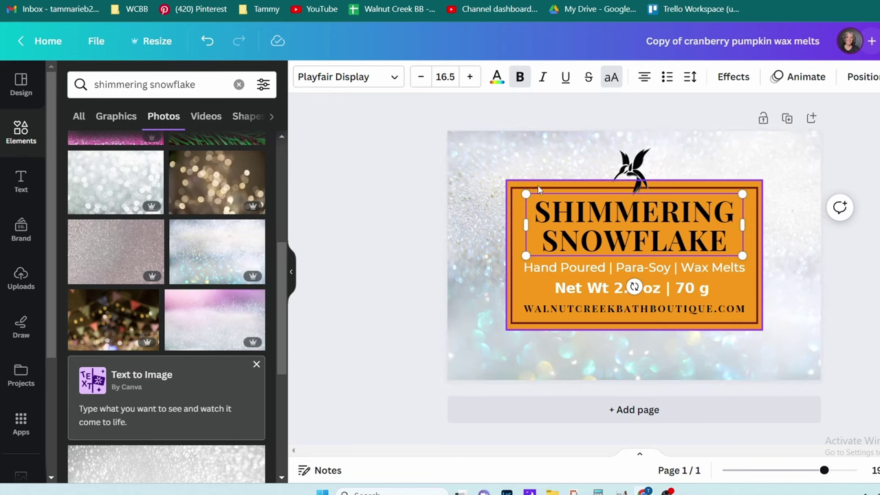
click(535, 184)
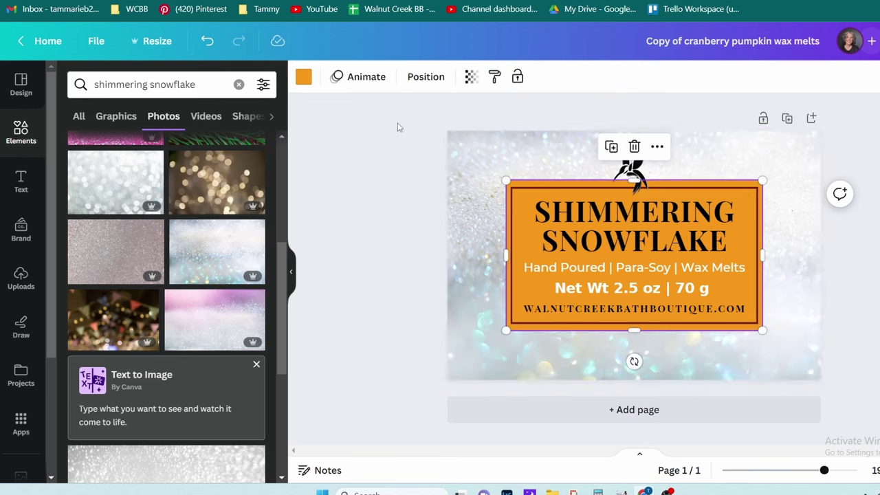
click(303, 78)
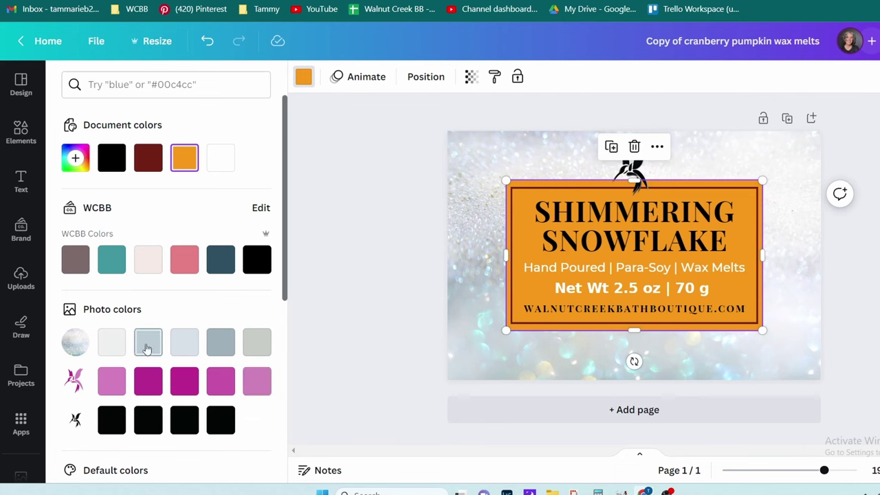
click(147, 347)
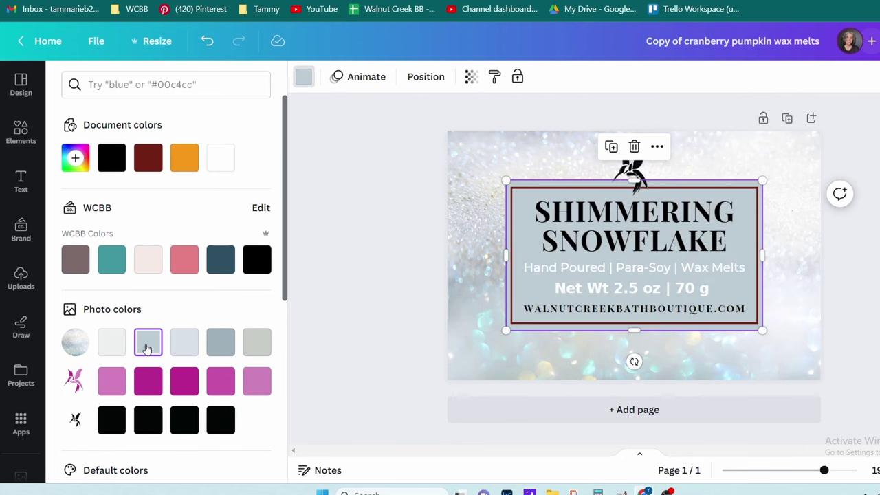
click(215, 346)
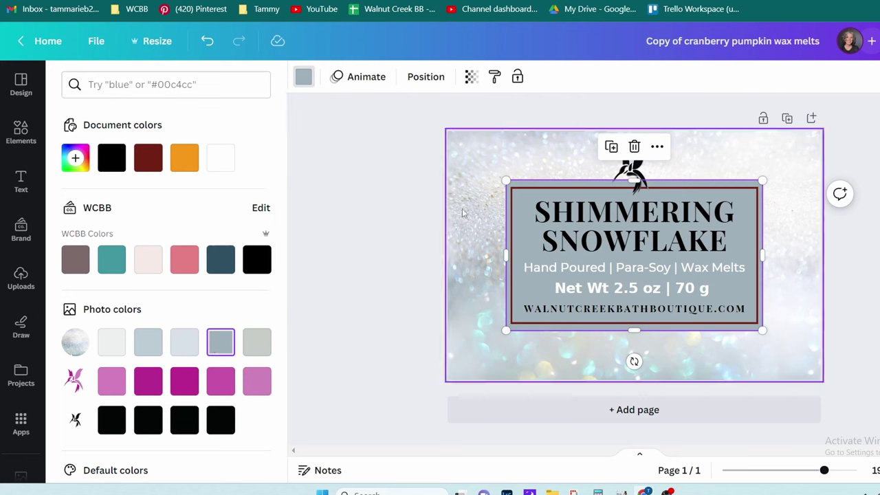
- Recolour the label's maroon border frame a pale blue-grey
click(514, 192)
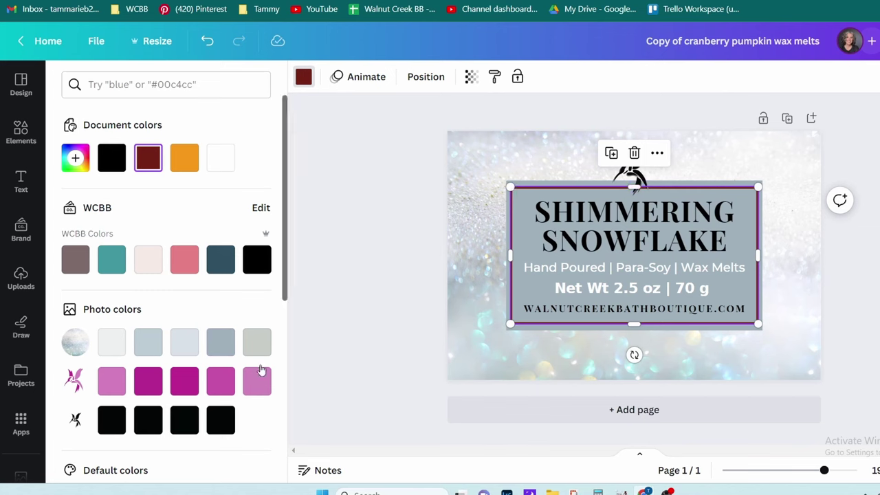
click(257, 341)
click(344, 353)
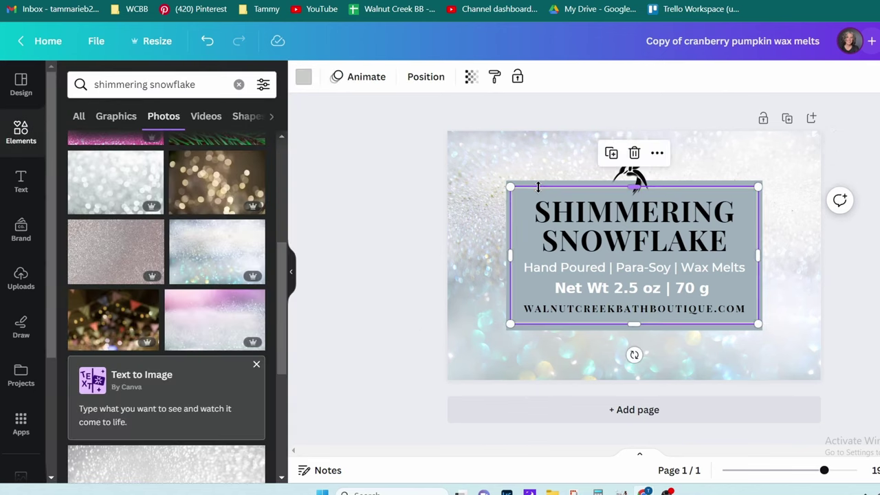
click(303, 76)
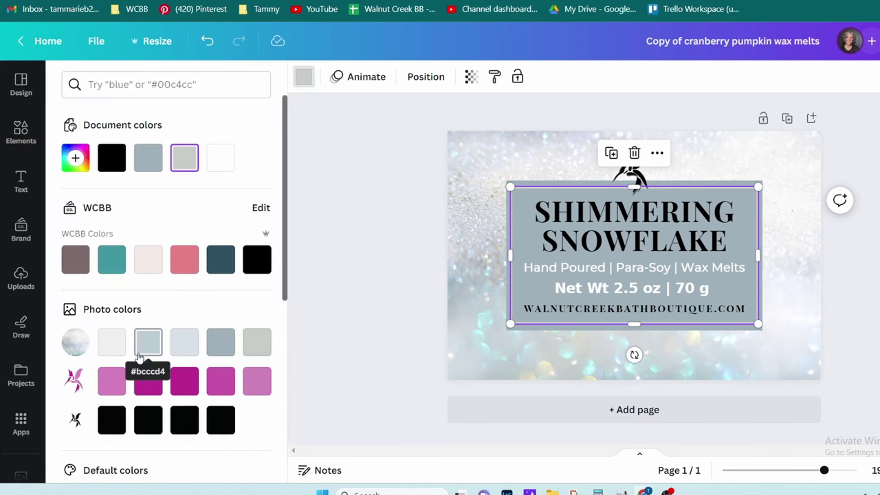
click(174, 351)
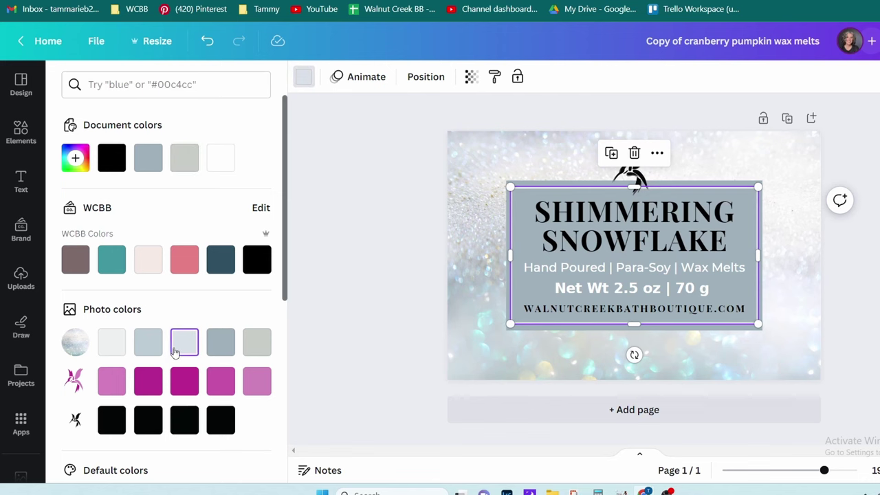
click(385, 269)
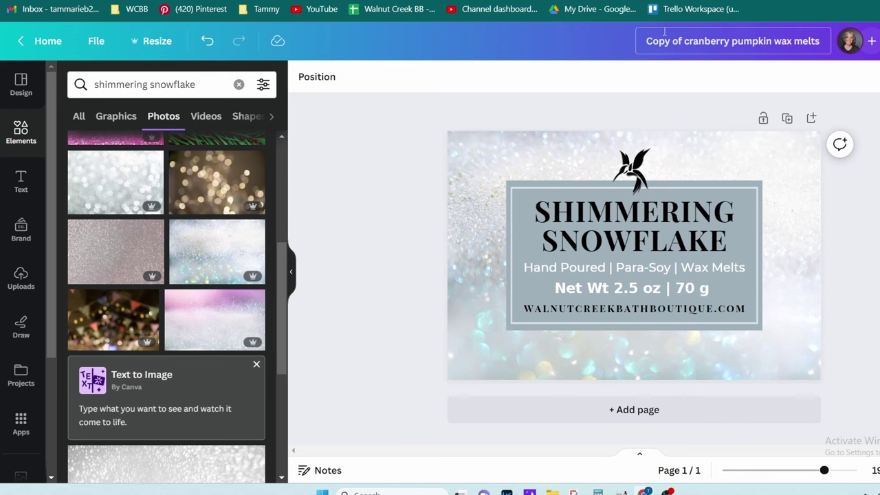
- Rename the Canva design to 'shimmering snowflake wax melts'
drag(647, 39, 775, 40)
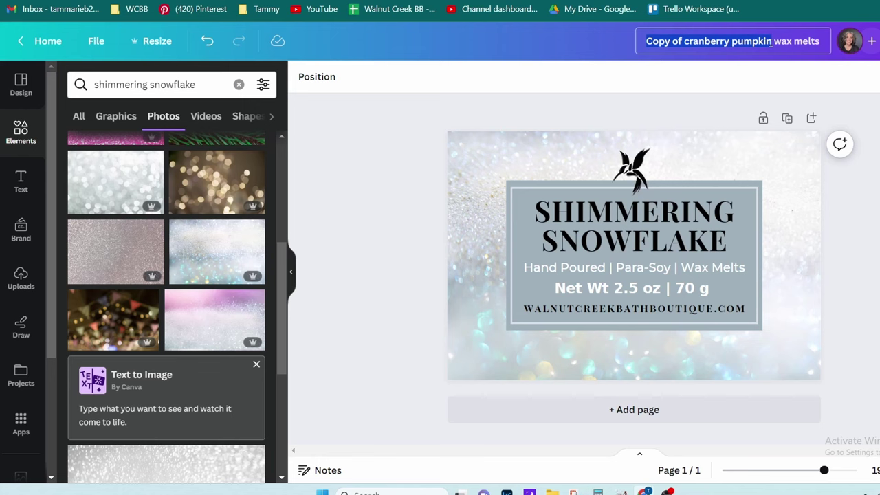
key(BackSpace)
text(shmr)
key(BackSpace)
key(BackSpace)
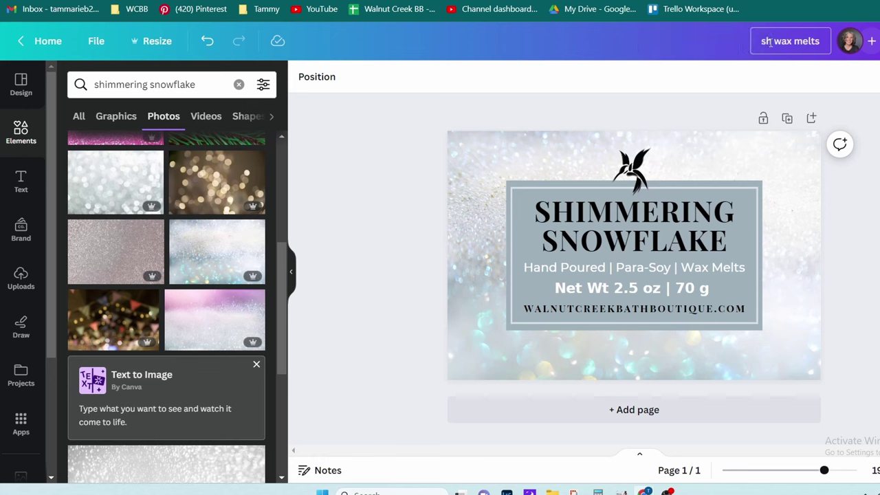
text(immering snowflake)
- Download the design as a PNG, check it, then close the photo viewer
click(870, 41)
click(784, 383)
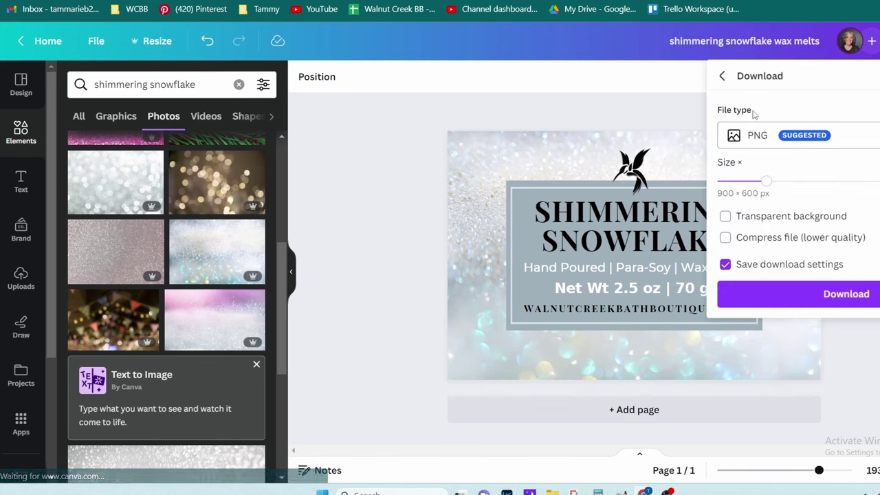
click(832, 294)
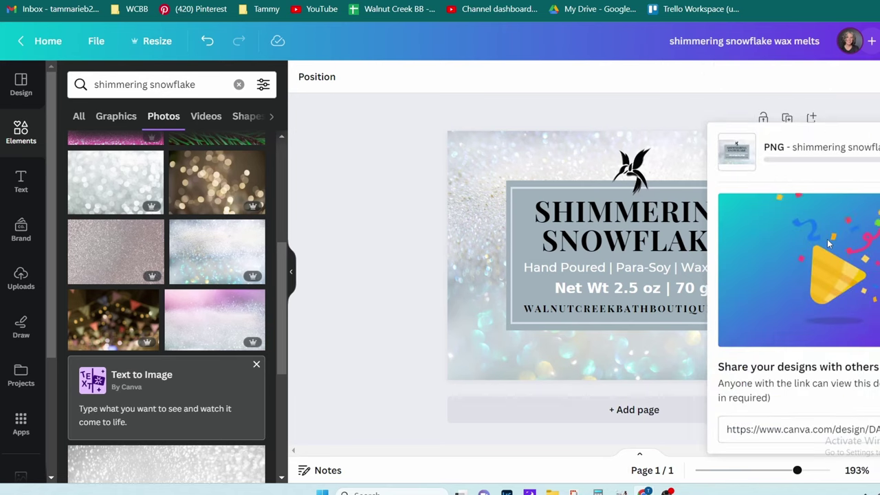
click(817, 15)
click(586, 4)
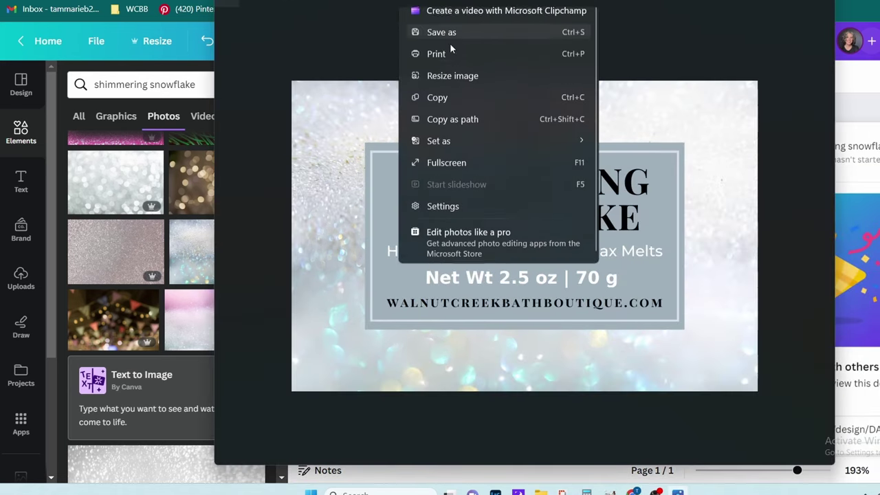
key(alt+F4)
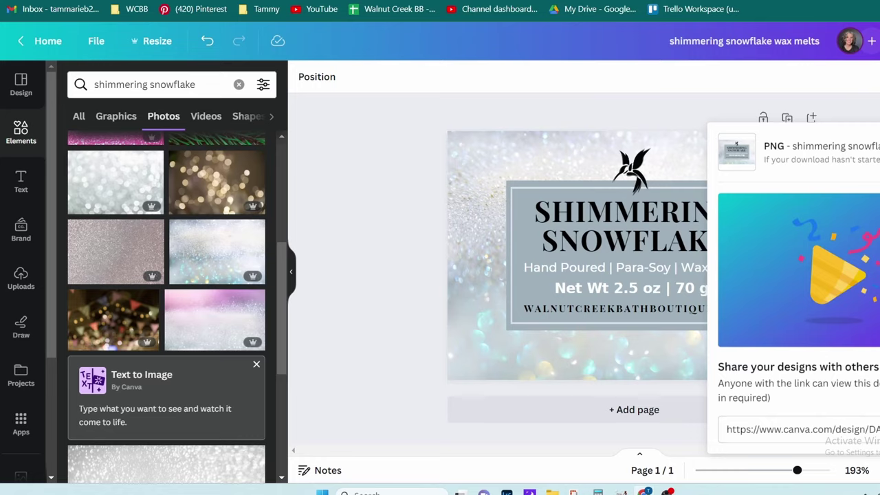
- In a new tab, go to Maestro Label Designer and open the Wax Melts saved-designs folder
key(ctrl+t)
text(ma)
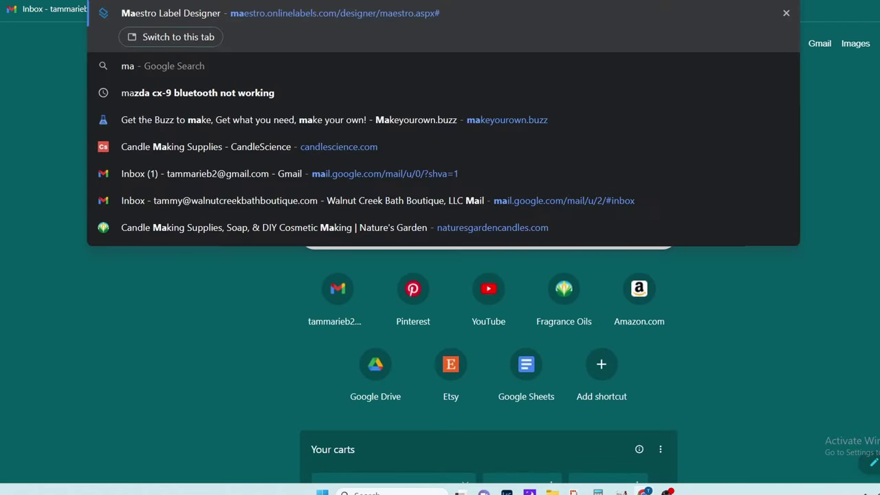
key(Return)
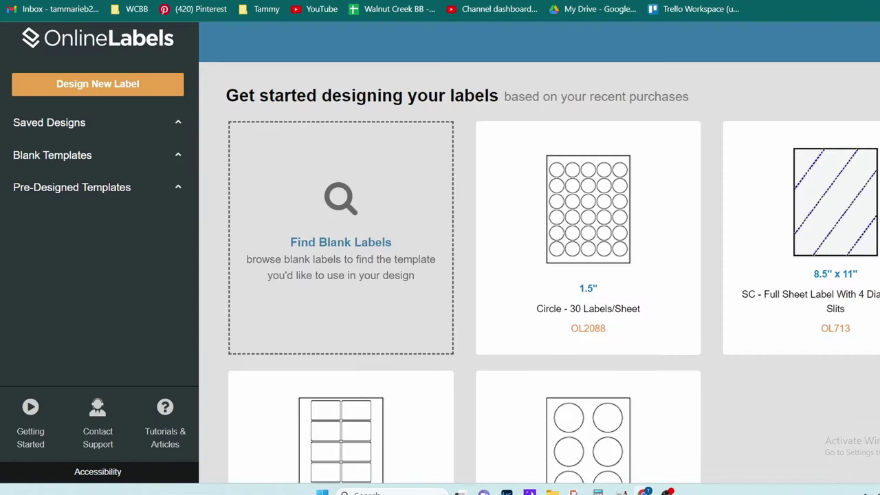
click(59, 121)
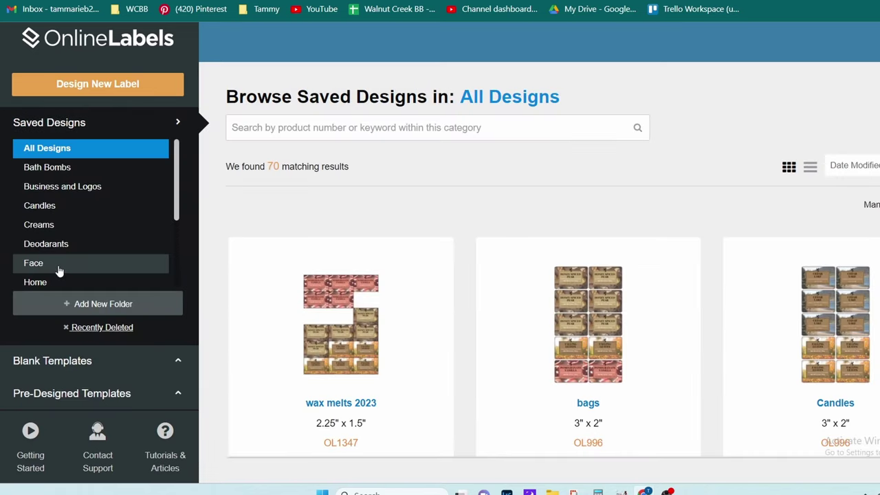
scroll(59, 271, down, 2)
scroll(60, 271, down, 1)
click(60, 278)
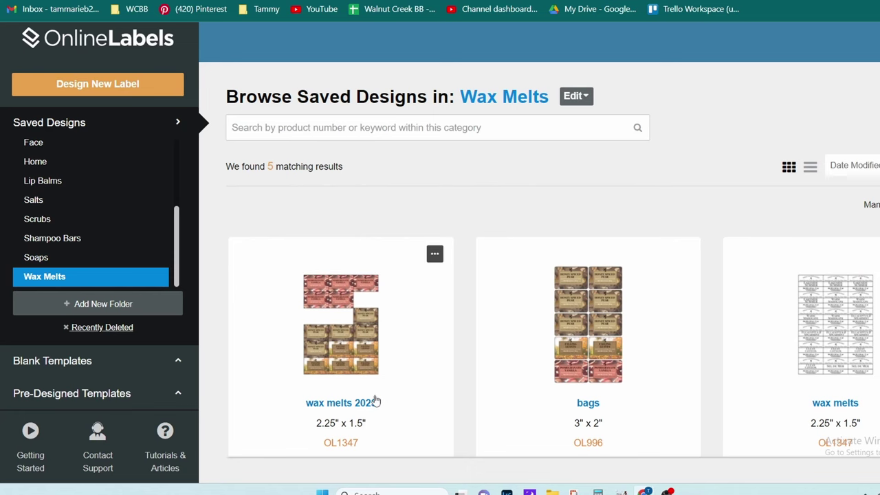
- Open the bags label design and switch the images library to the Wax folder
click(607, 409)
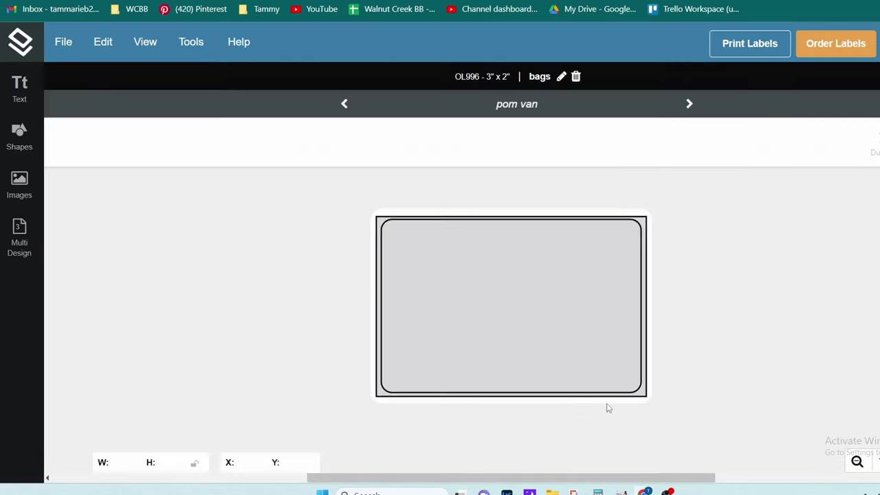
click(18, 237)
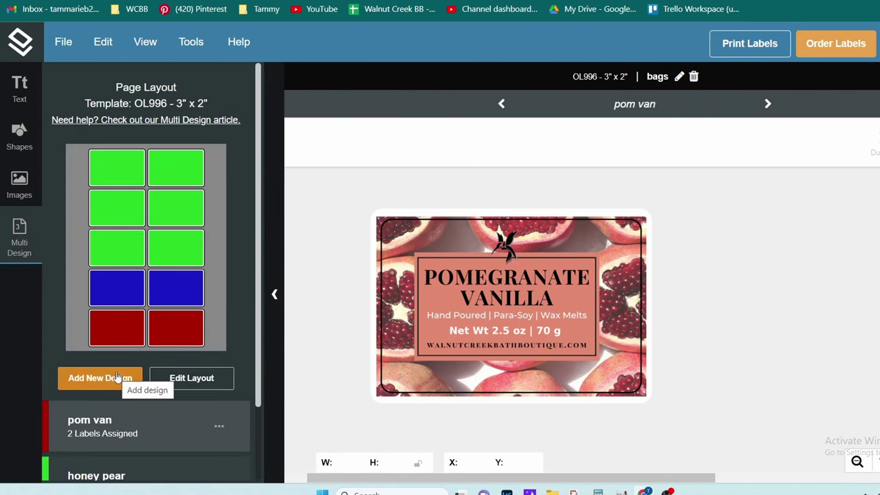
click(10, 182)
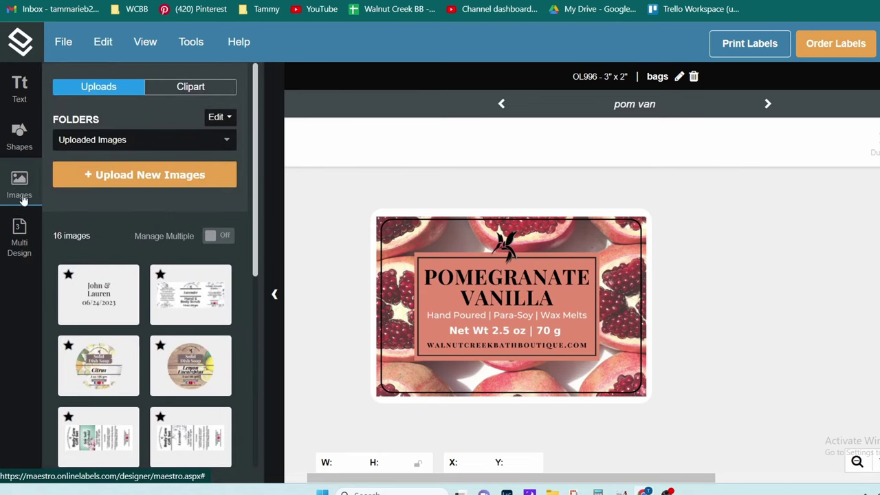
click(107, 141)
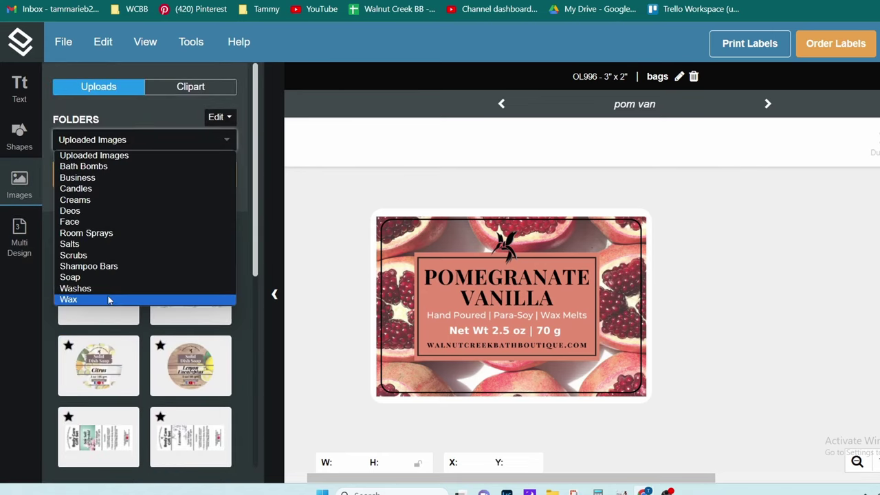
click(108, 297)
- Upload the two label images from Google Drive > My Drive > Labels > Wax Melt Labels
mouse_move(108, 301)
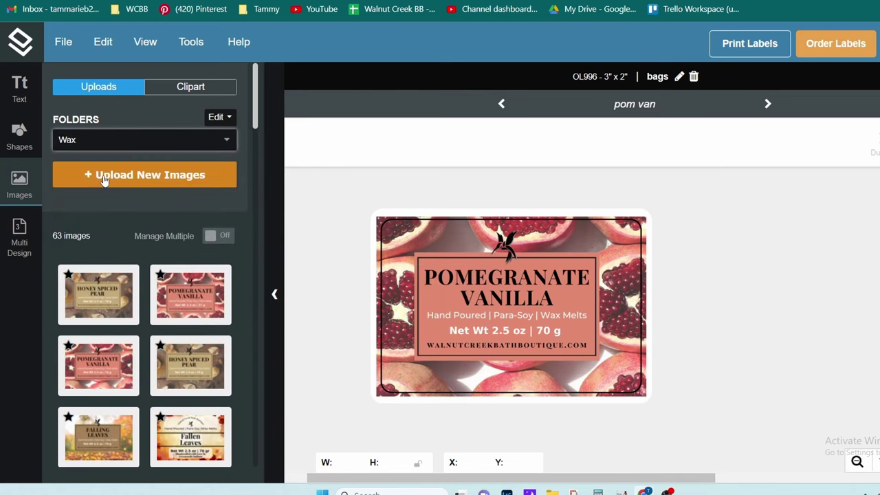
click(103, 177)
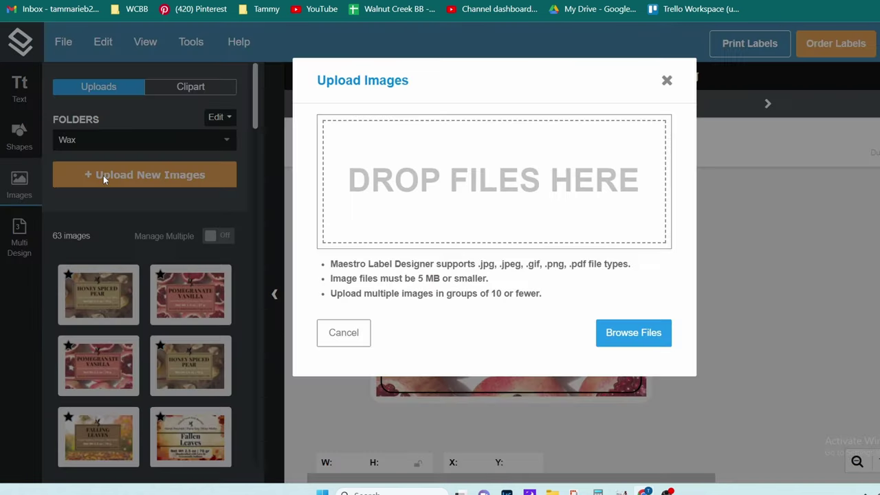
click(632, 332)
scroll(323, 289, down, 5)
click(314, 352)
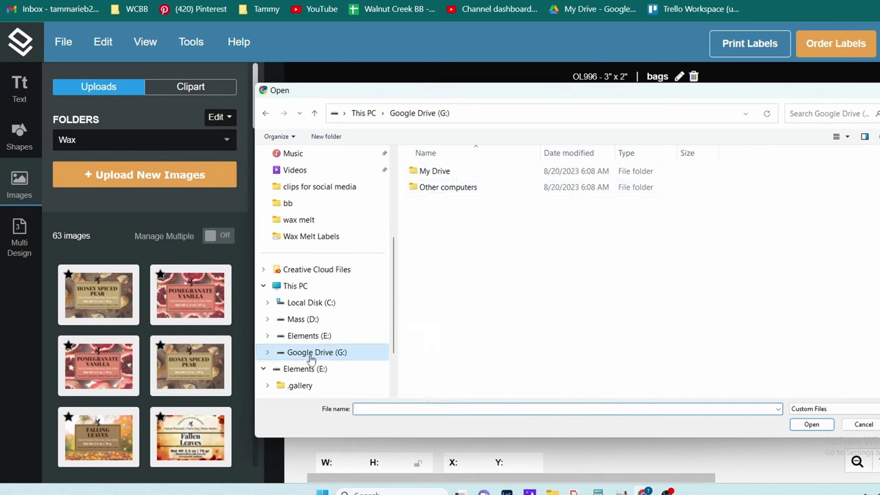
double_click(448, 177)
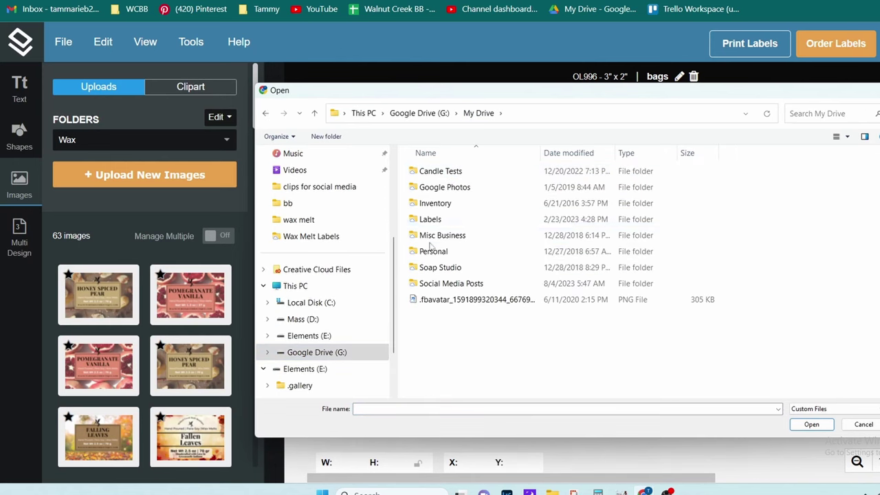
click(428, 220)
double_click(427, 220)
scroll(437, 330, down, 2)
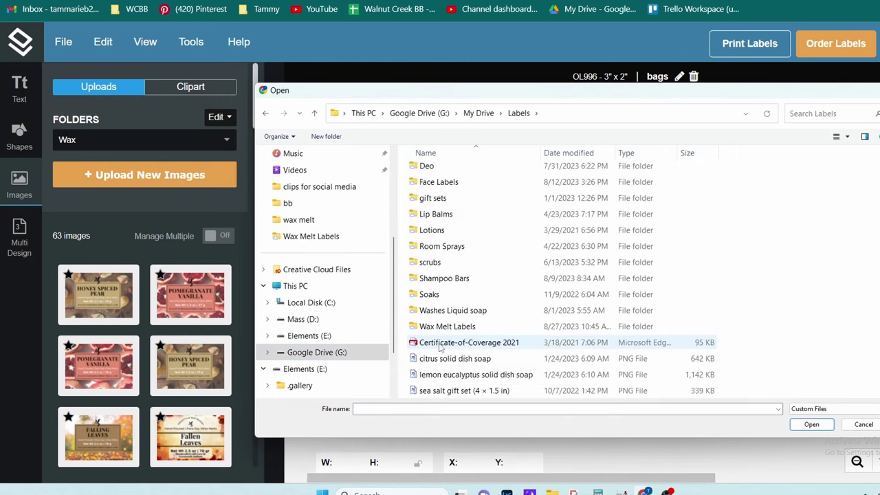
double_click(440, 327)
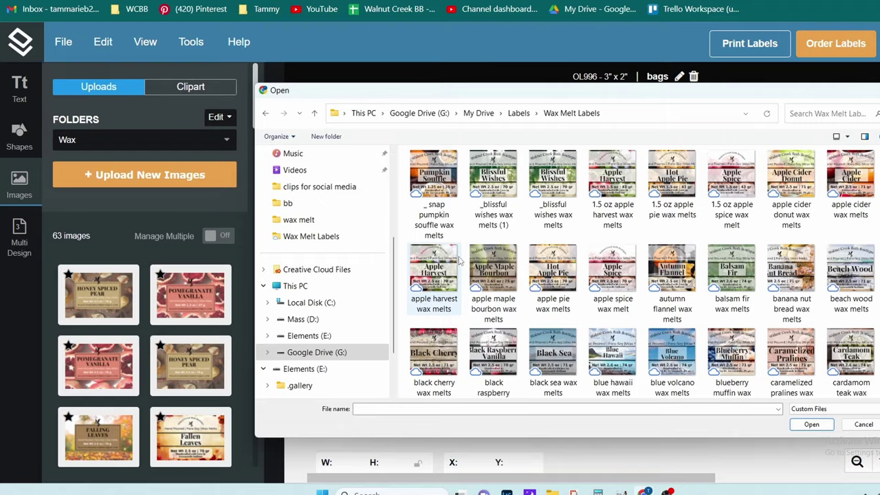
key(Escape)
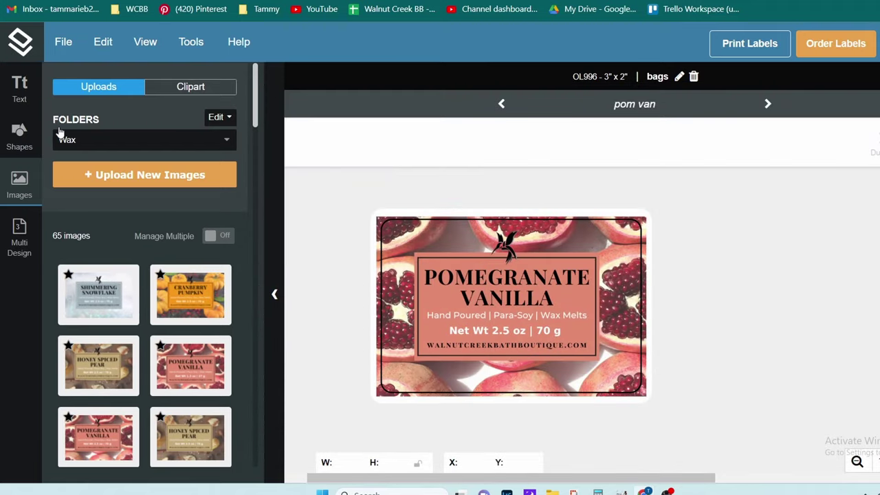
- Add a new blank design named 'shimmering snow' in Multi Design
click(16, 240)
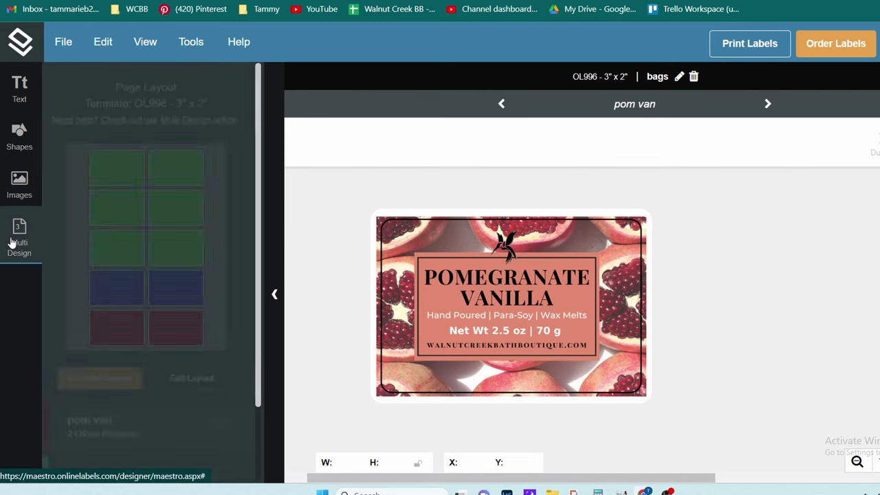
click(96, 379)
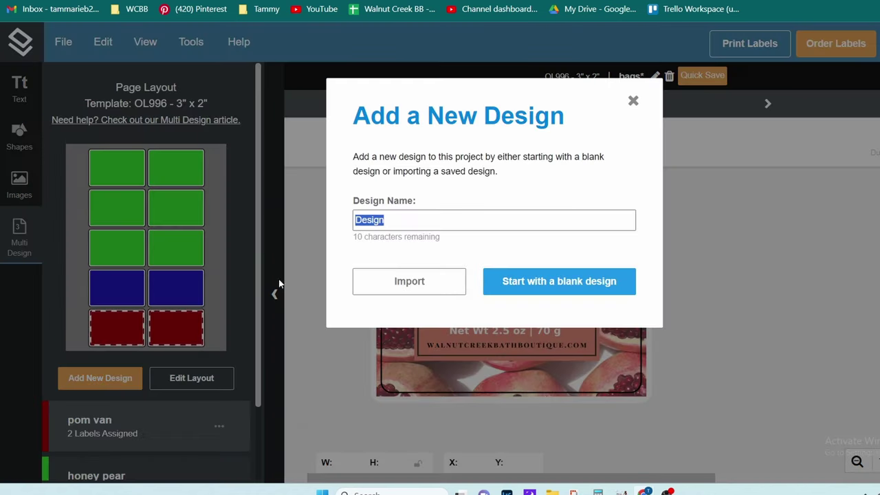
text(shimmering)
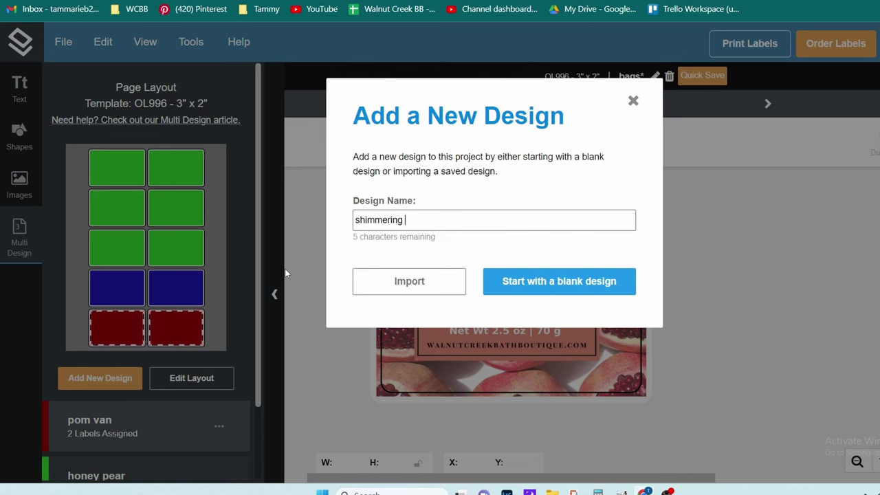
text( snow)
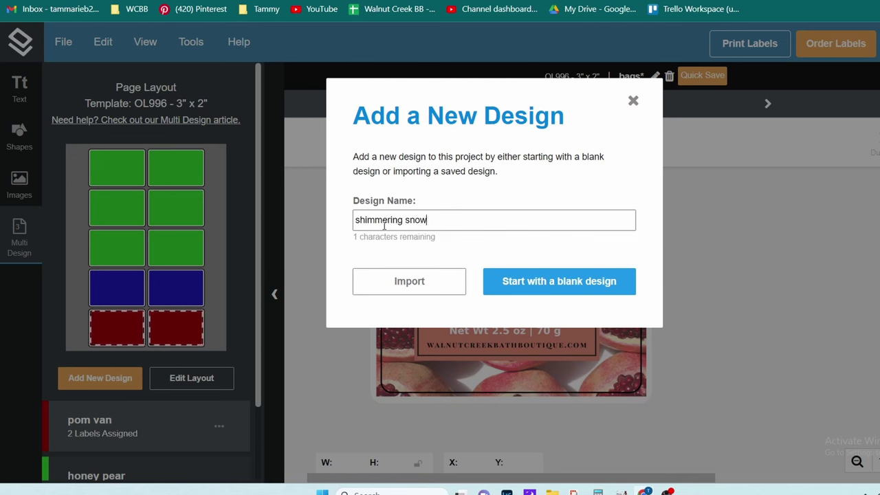
click(539, 280)
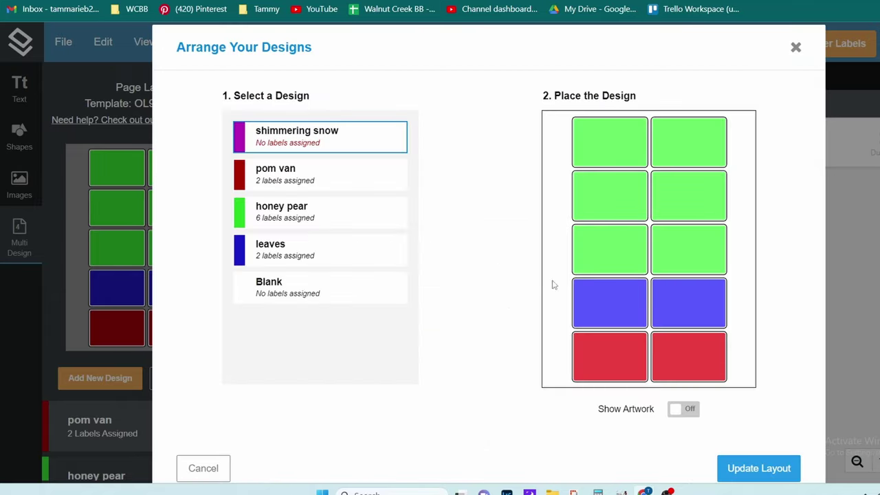
- Check the Cranberry Pumpkin recipe in SoapMaker, then return to the label designer
click(621, 492)
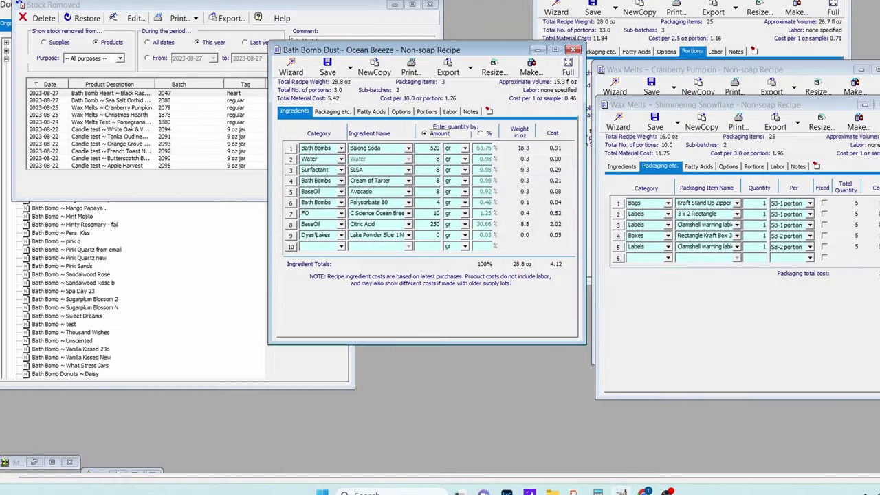
click(750, 86)
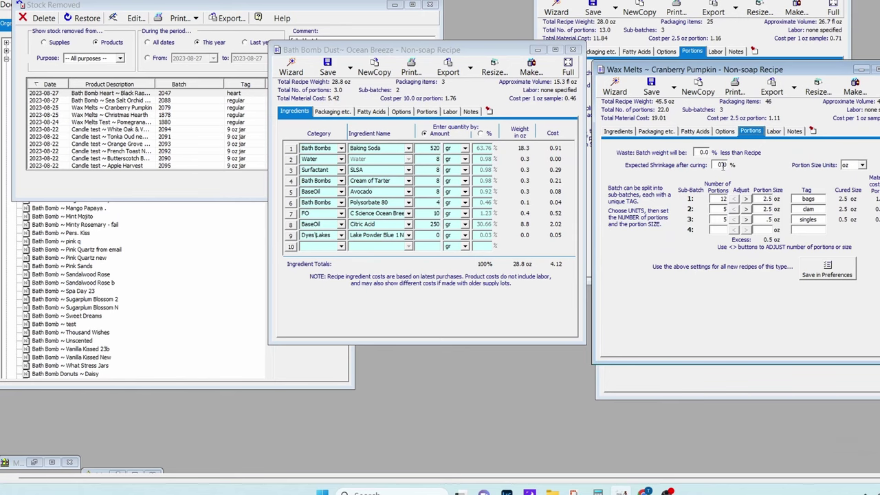
key(alt+Tab)
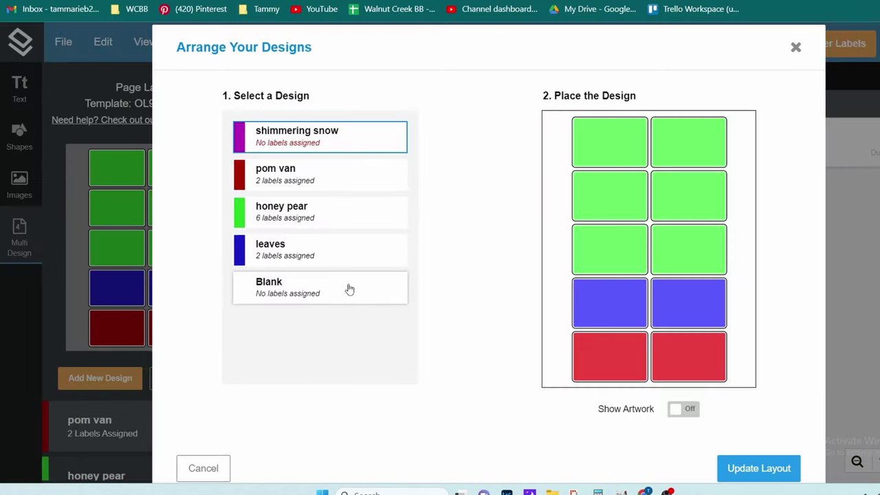
- Assign shimmering snow to the top-left label, update the layout, and create a blank 'cran pump' design
click(601, 140)
click(758, 468)
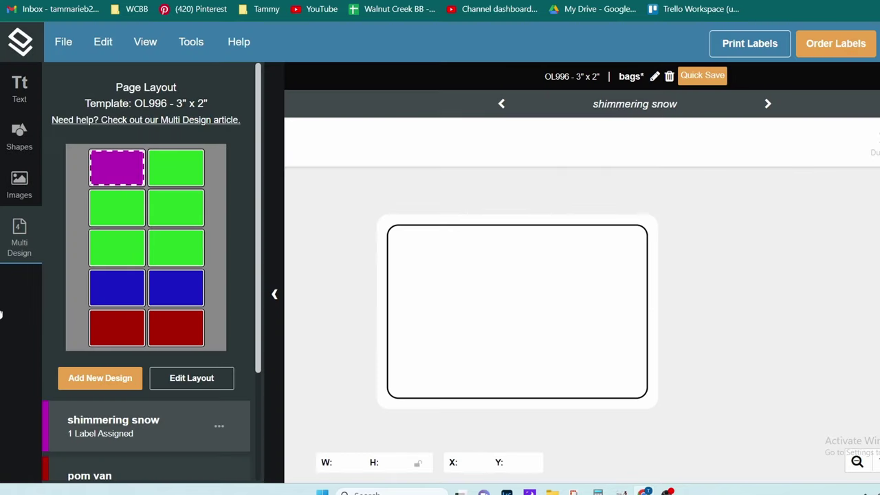
click(79, 378)
text(cra)
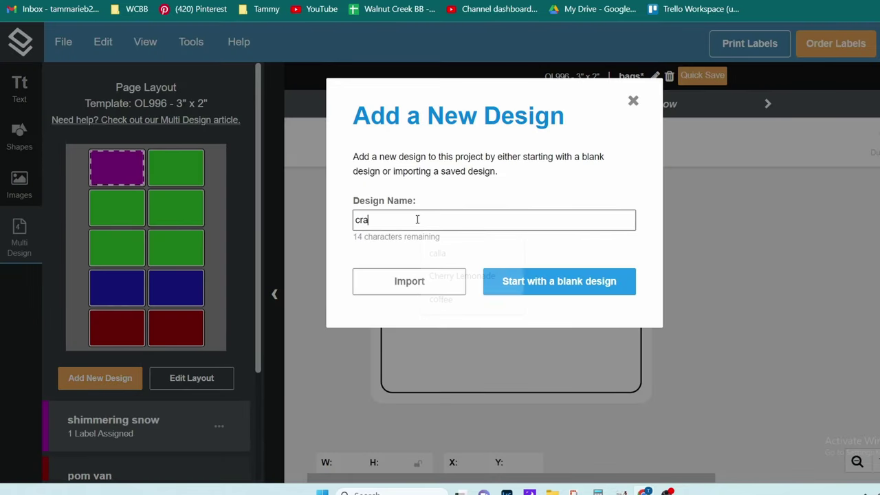
text(n pump)
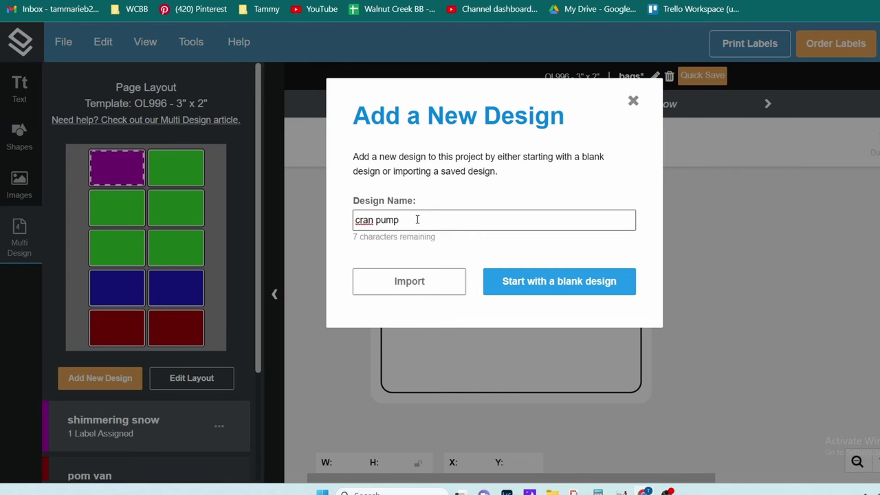
click(603, 284)
- Assign cran pump to all ten labels on the sheet and update the layout
click(607, 151)
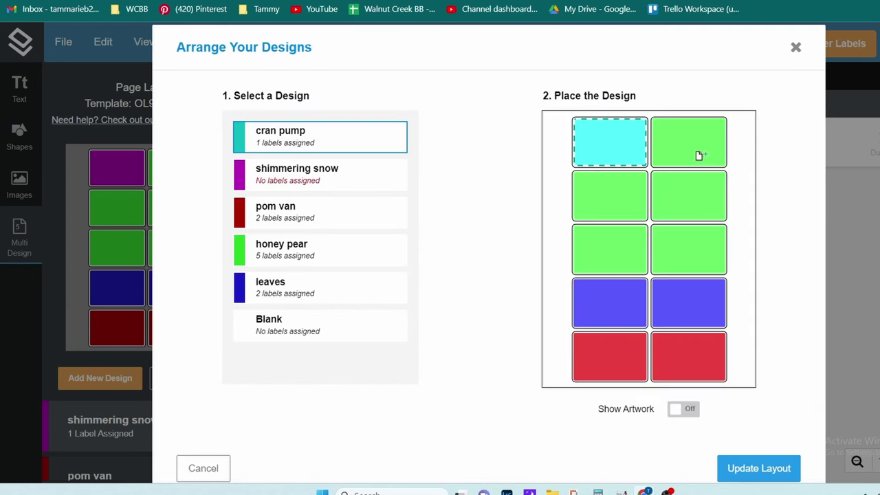
click(698, 155)
click(611, 210)
click(690, 210)
click(625, 253)
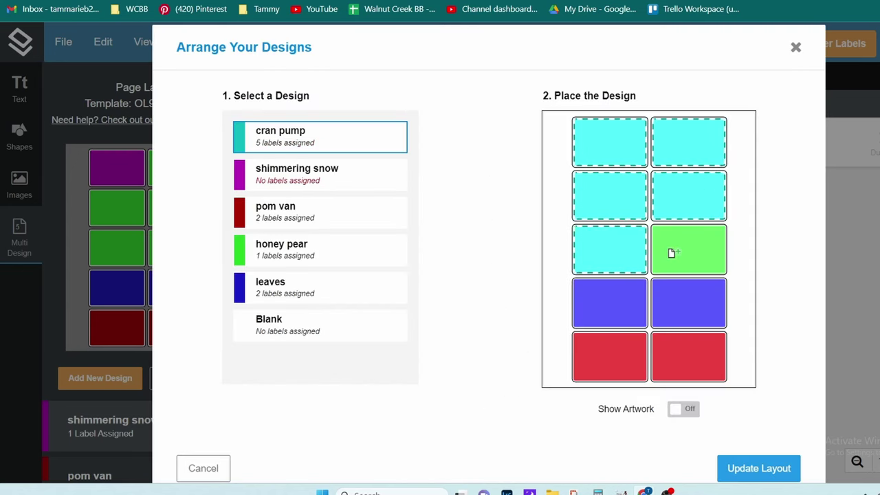
click(672, 253)
click(600, 313)
click(701, 308)
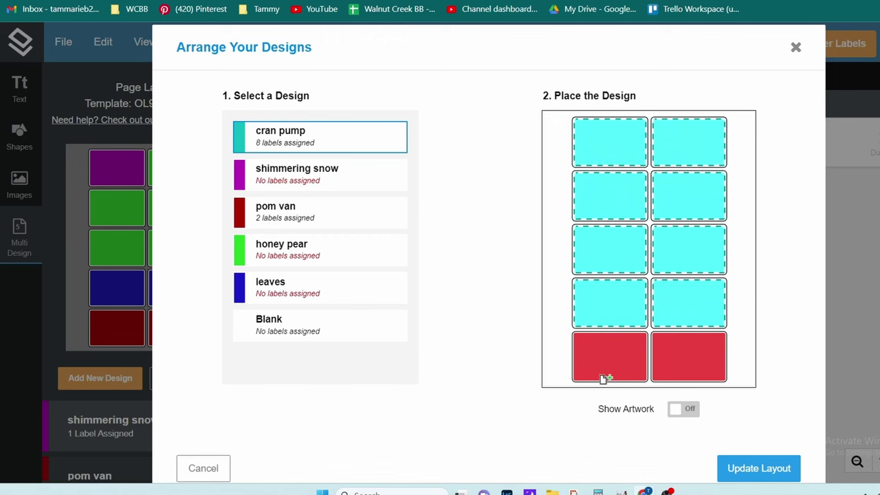
click(602, 377)
click(699, 370)
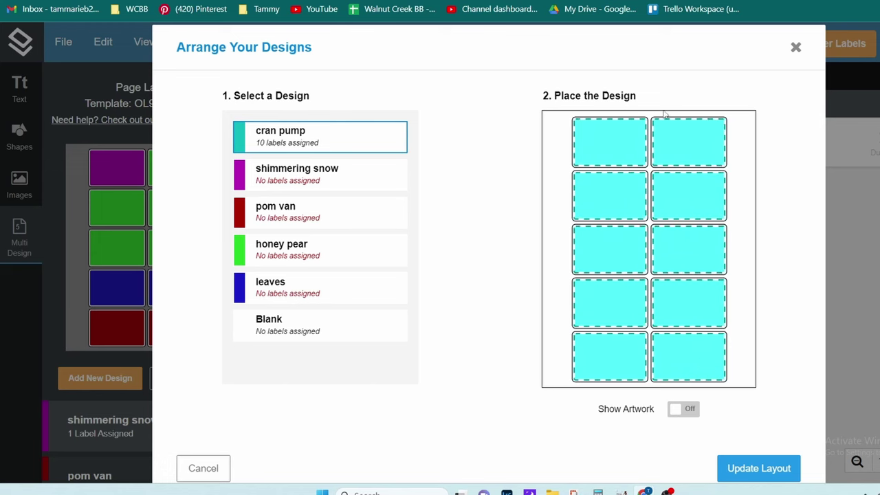
click(747, 469)
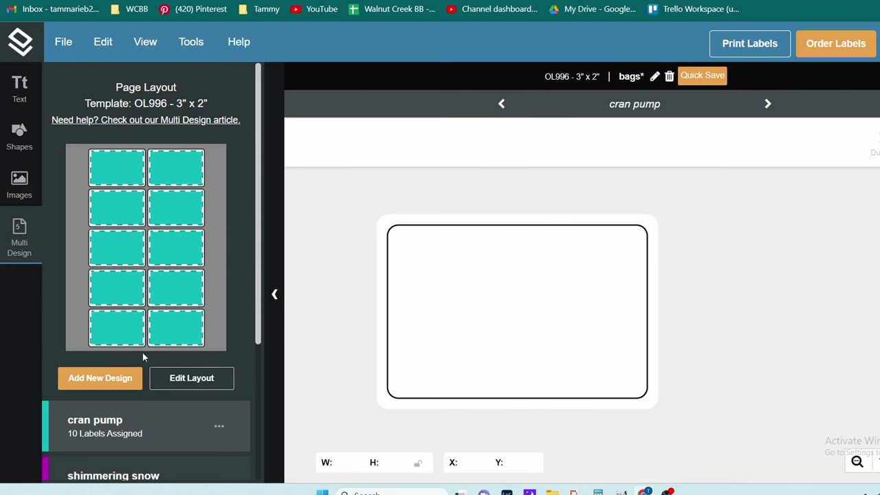
- Add the uploaded Cranberry Pumpkin image to the cran pump label, centred and enlarged to fill it
click(19, 185)
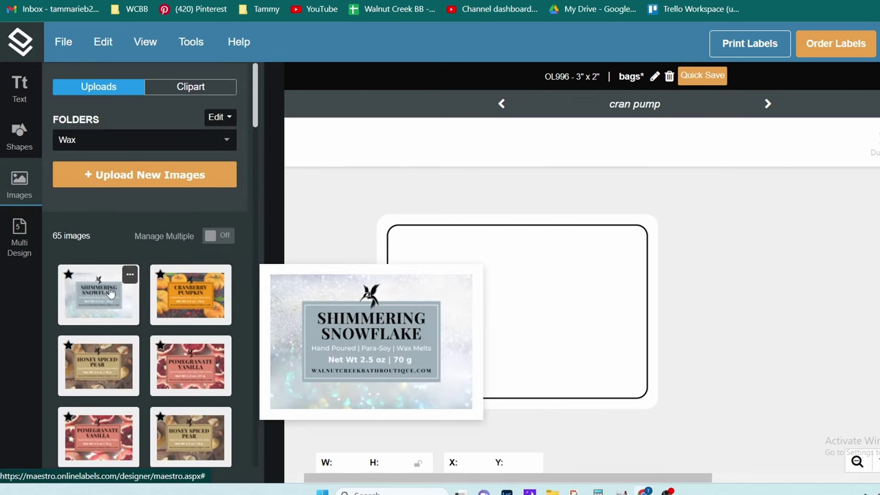
click(284, 292)
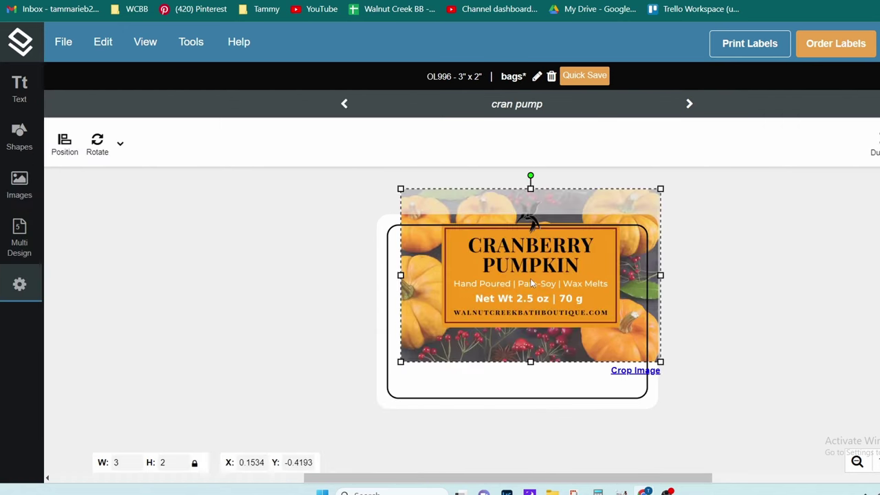
drag(526, 286, 508, 317)
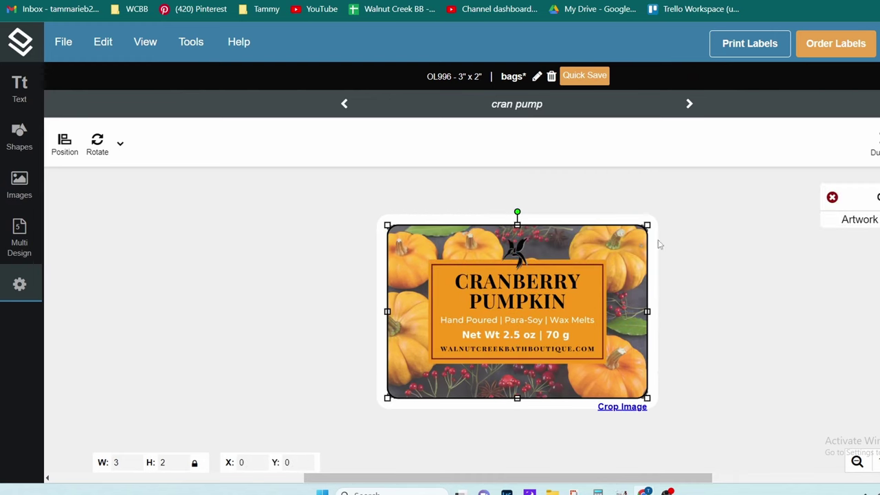
drag(648, 226, 655, 218)
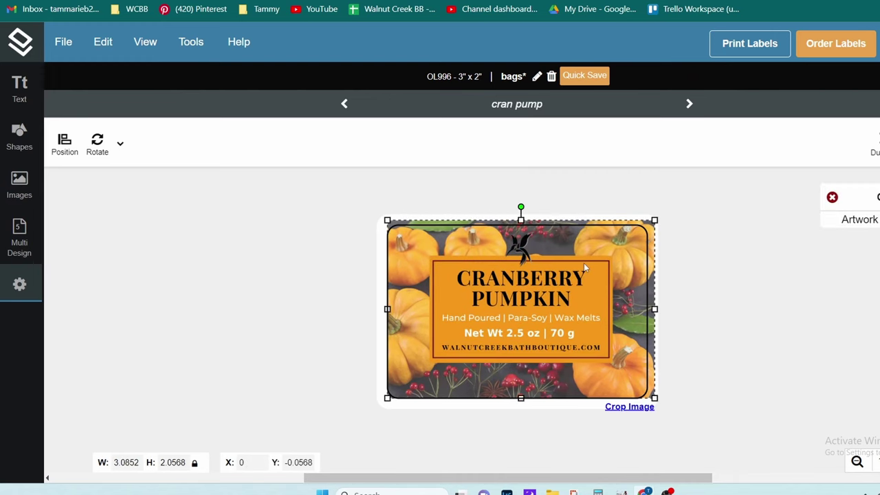
drag(578, 268, 575, 271)
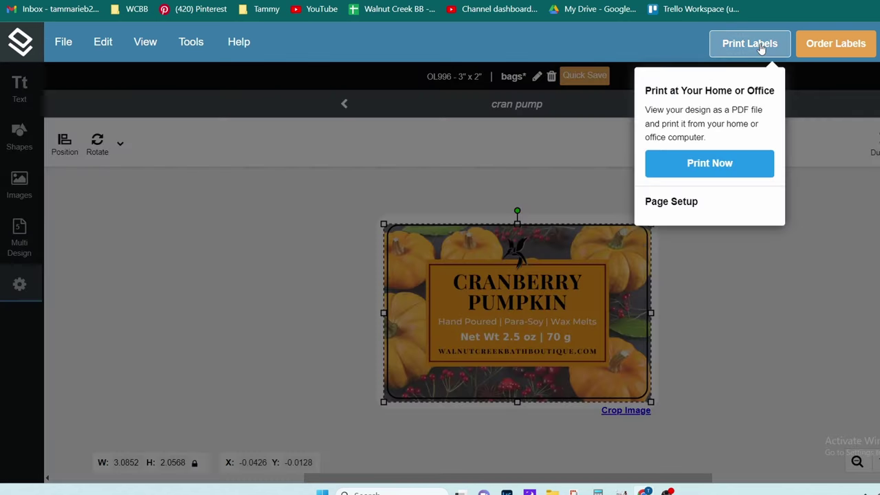
- Generate the label sheet PDF and bring up the system print dialog from More settings
click(754, 54)
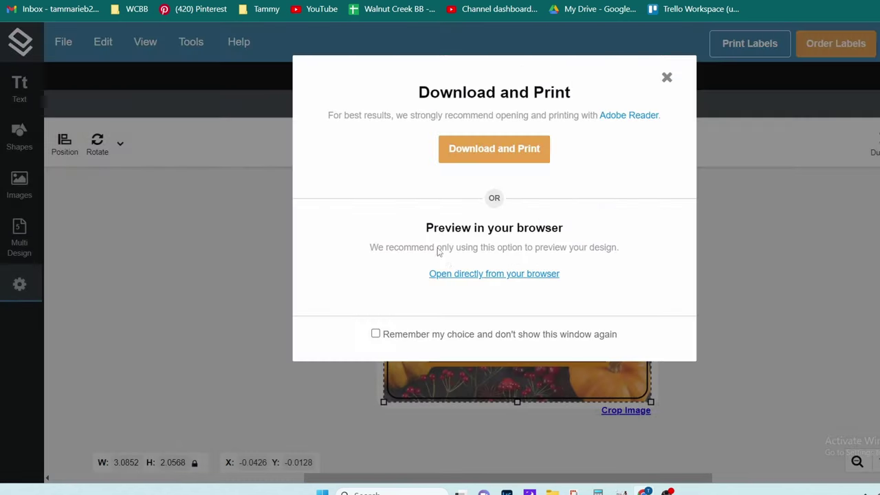
click(454, 275)
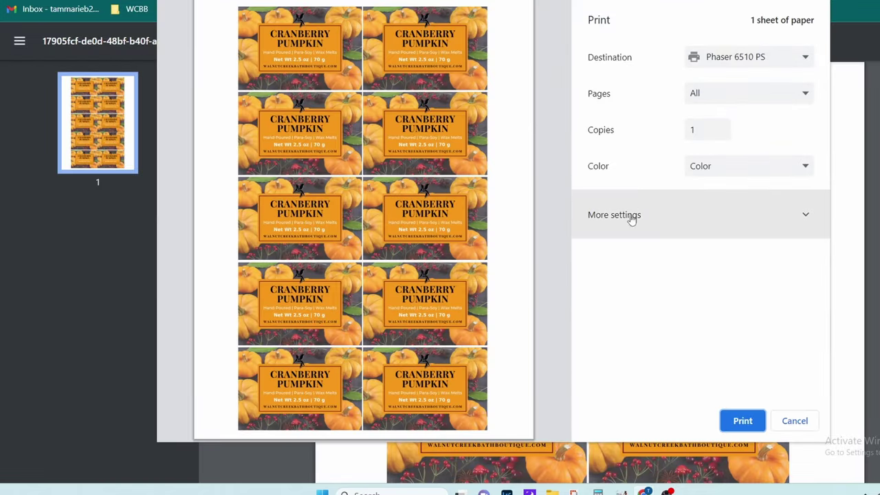
click(631, 214)
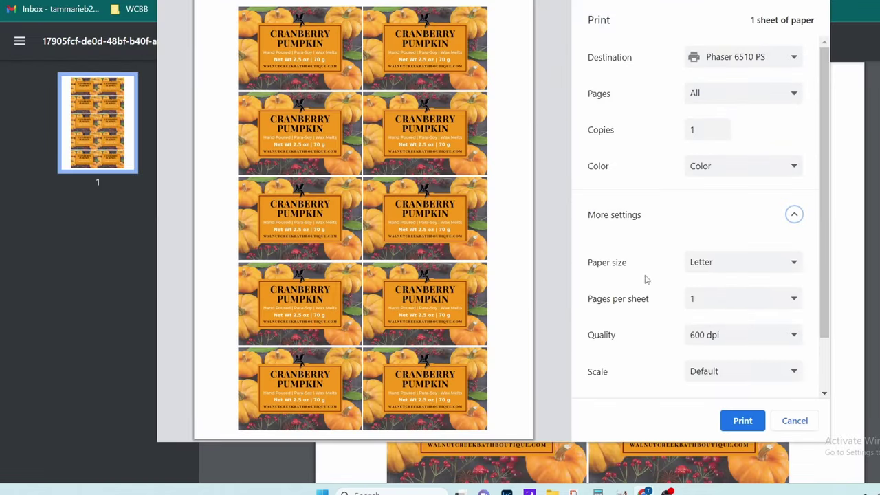
scroll(674, 338, down, 1)
click(646, 386)
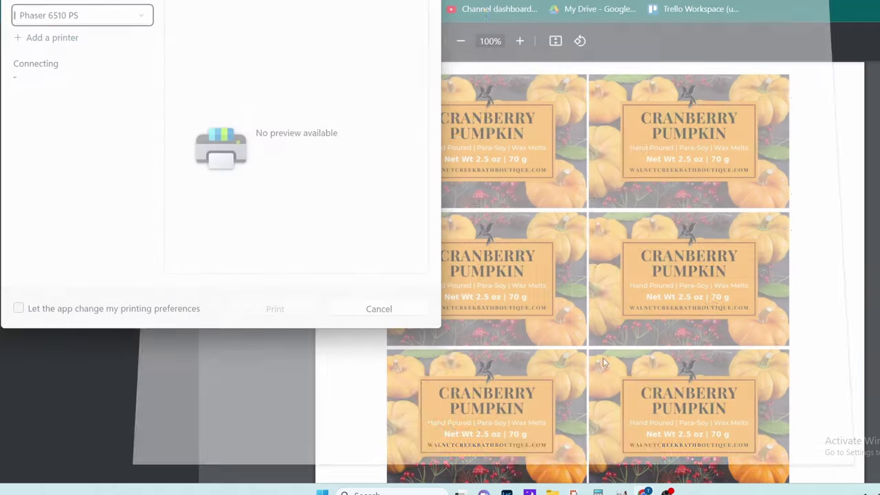
- Print with the Labels cardstock printer preset, then close the PDF and the Printing Help notice
scroll(71, 256, down, 1)
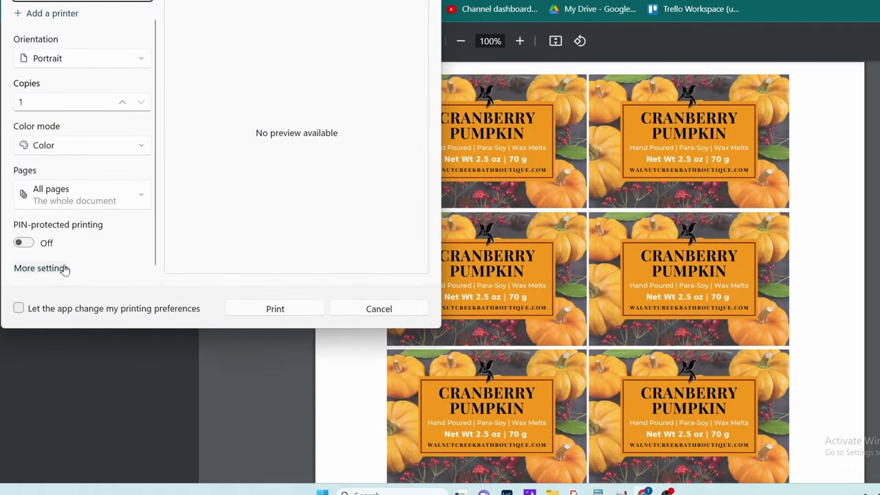
click(64, 269)
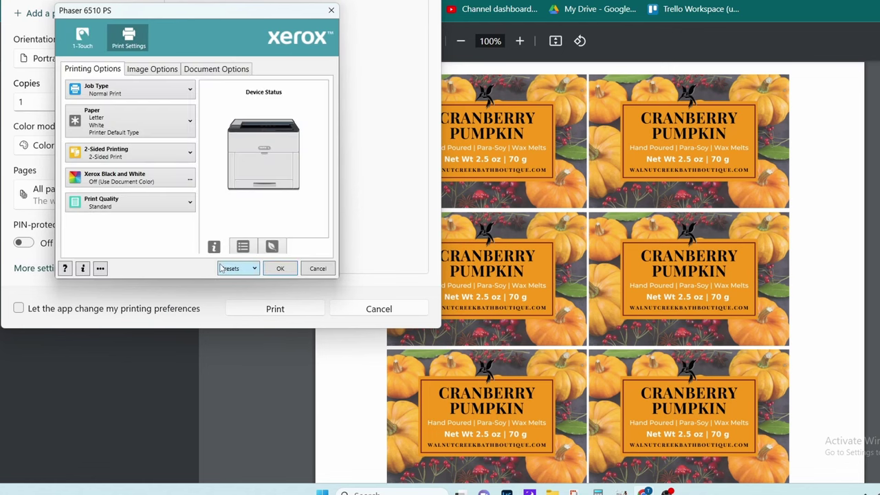
click(229, 268)
click(240, 380)
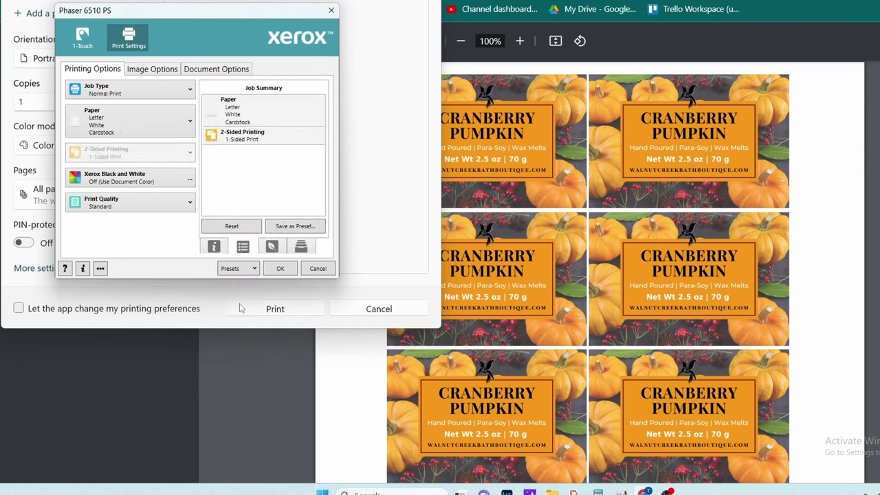
click(279, 268)
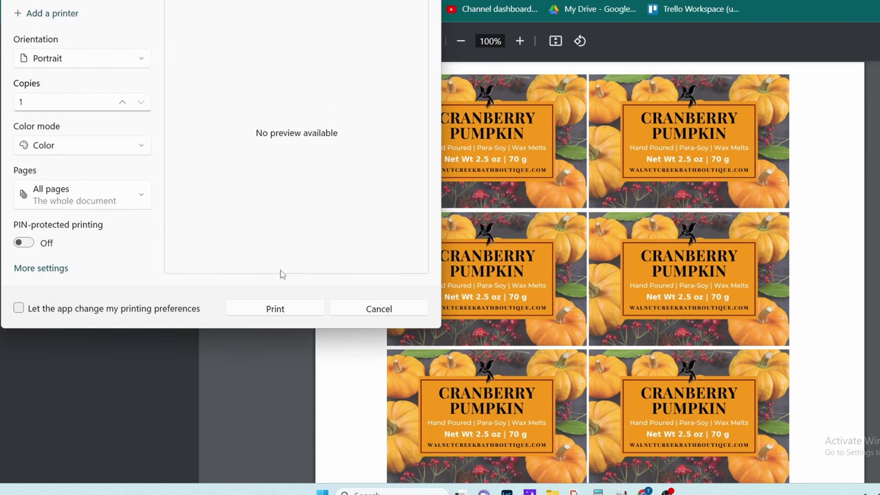
click(276, 310)
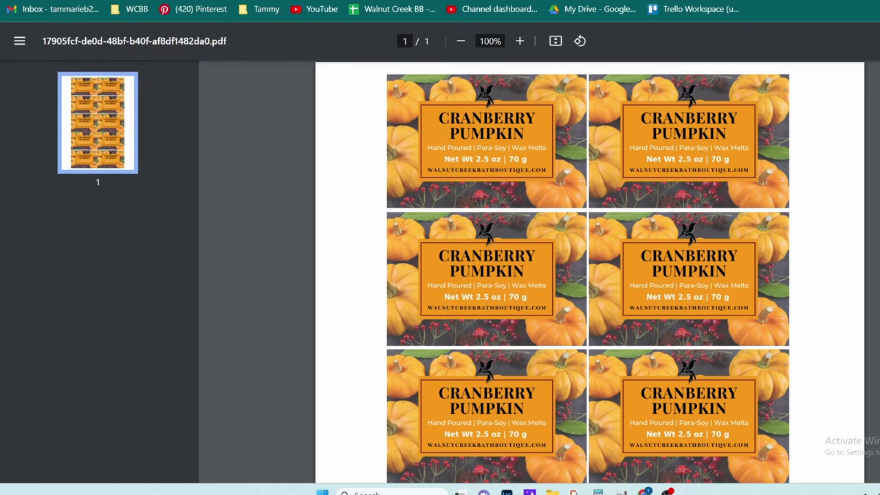
key(ctrl+w)
click(632, 318)
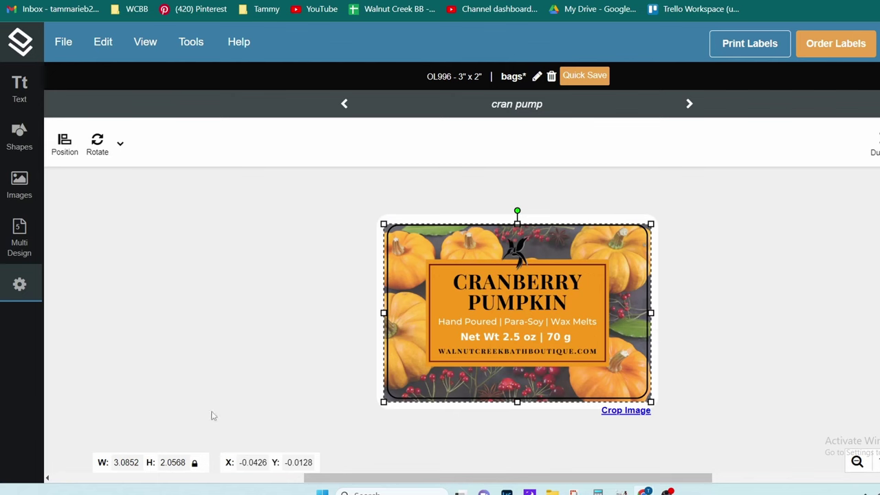
- Place the Shimmering Snowflake image on the shimmering snow design, centred on the label
click(17, 237)
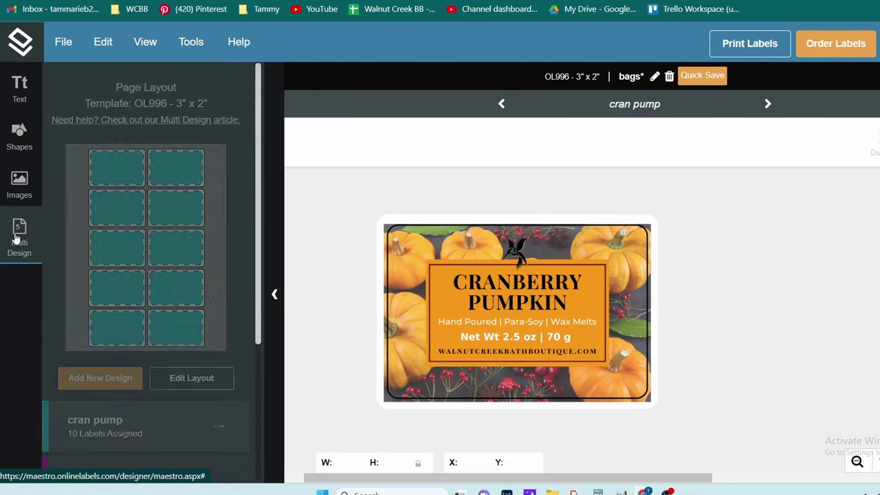
click(99, 476)
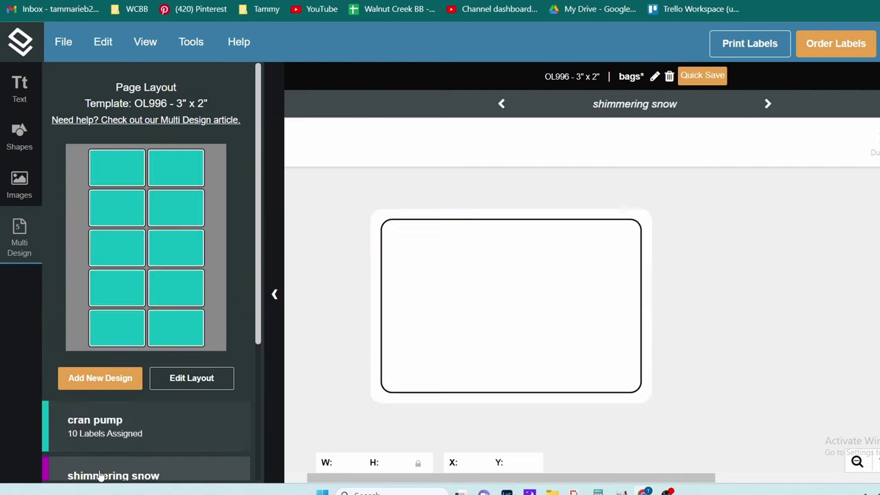
click(19, 180)
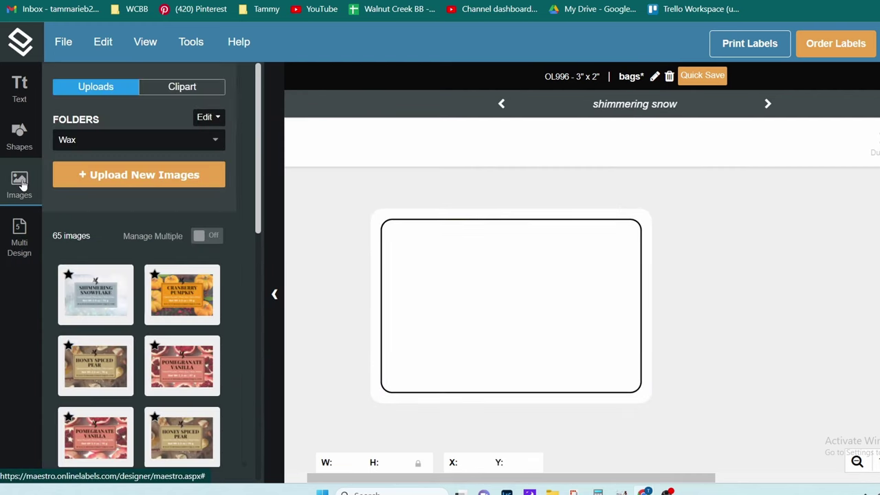
click(131, 289)
drag(471, 311, 453, 292)
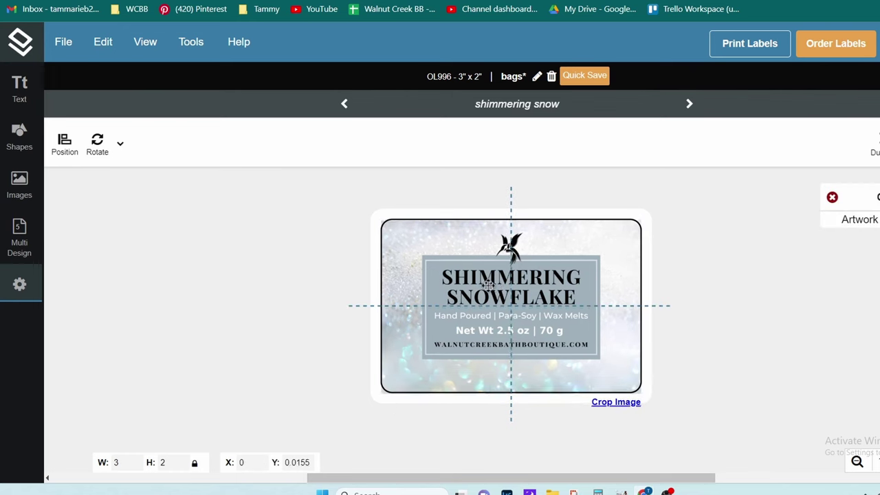
- Review the design list, viewing honey pear before returning to shimmering snow
click(12, 235)
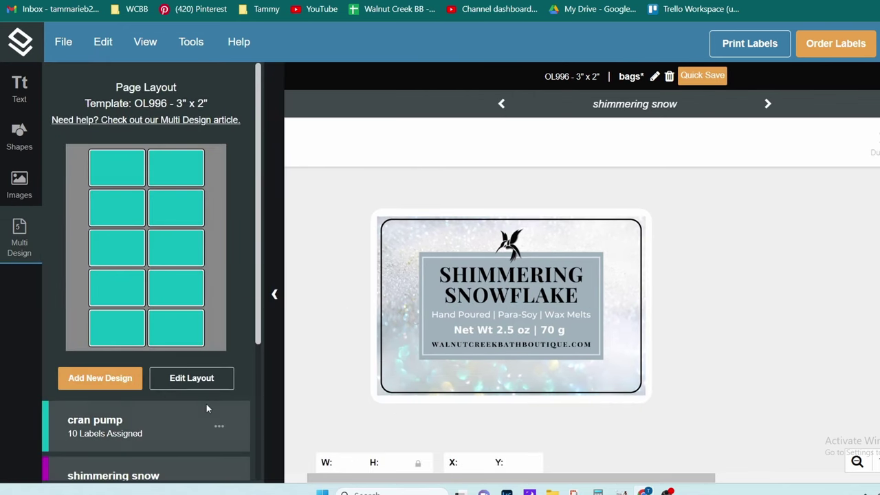
scroll(206, 403, down, 2)
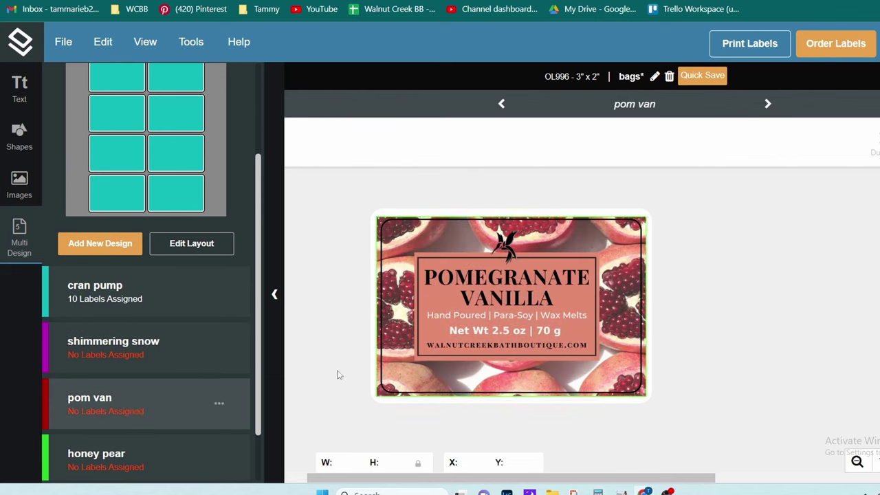
click(178, 452)
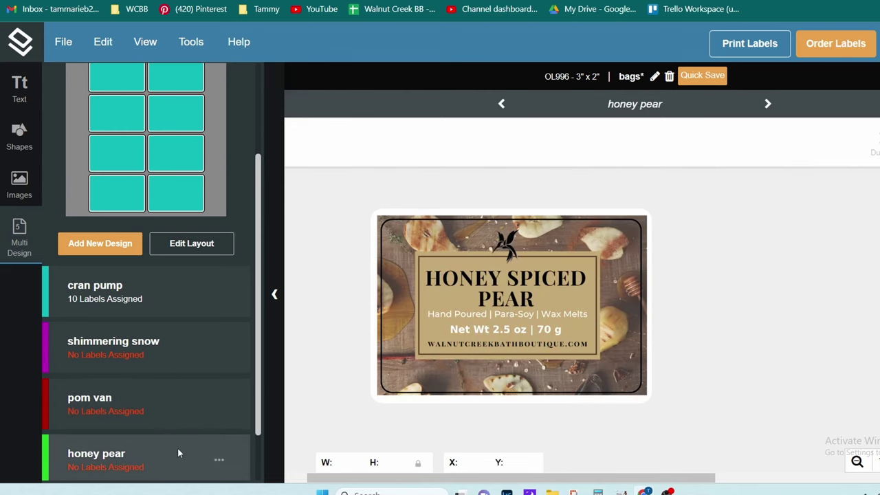
click(151, 338)
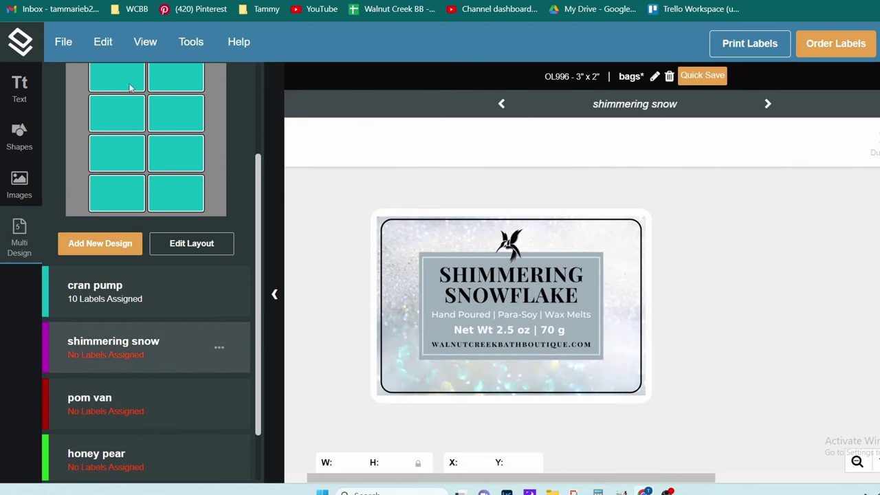
scroll(176, 199, up, 1)
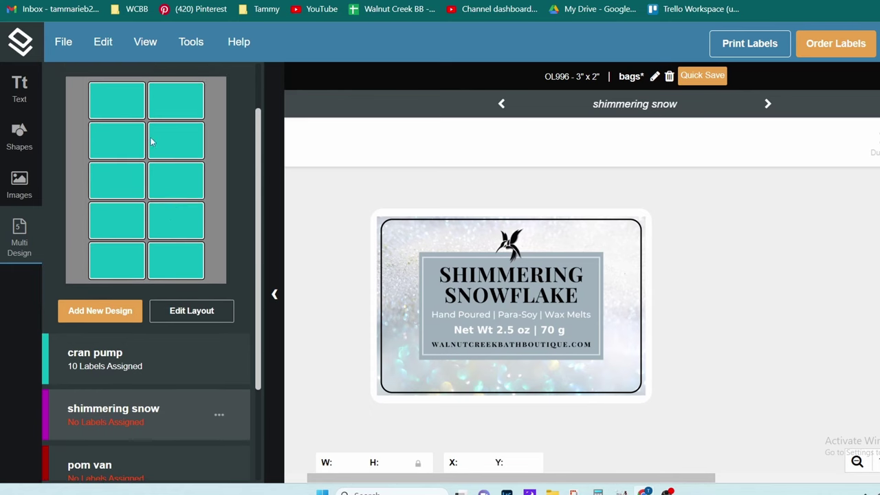
- Assign shimmering snow to the bottom eight labels, leaving cran pump on the top two, and update the layout
click(178, 311)
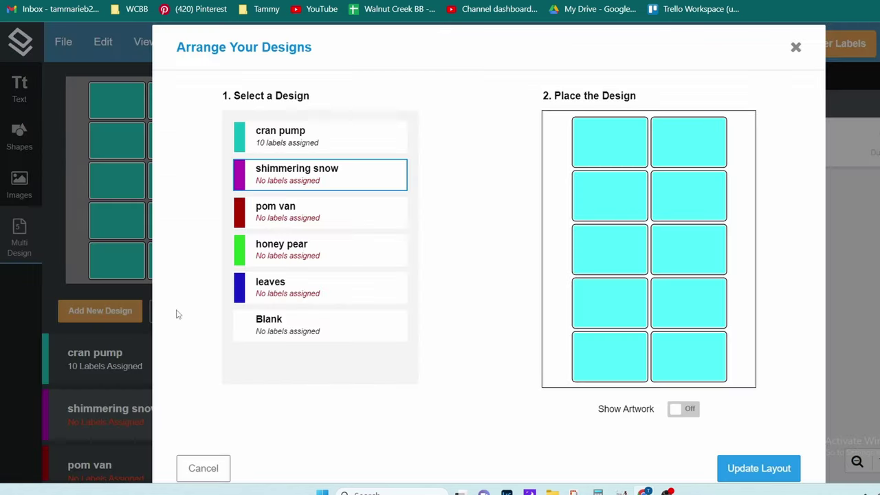
click(696, 371)
click(628, 352)
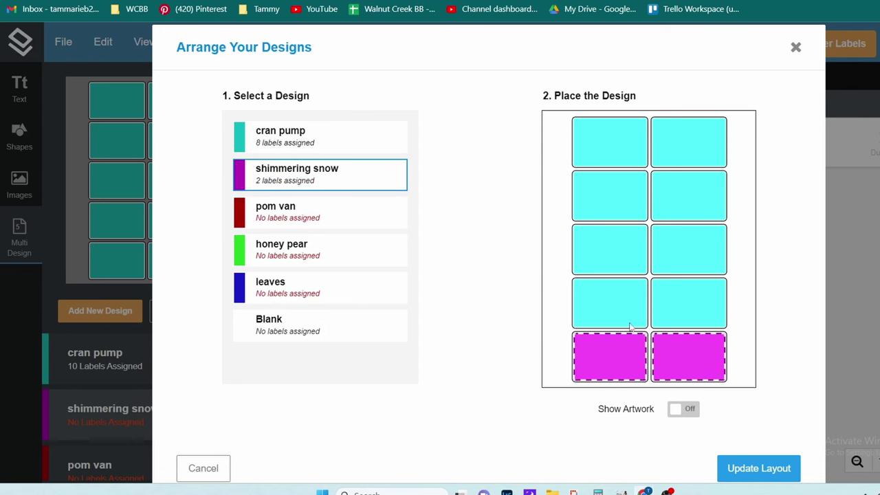
click(626, 301)
click(664, 298)
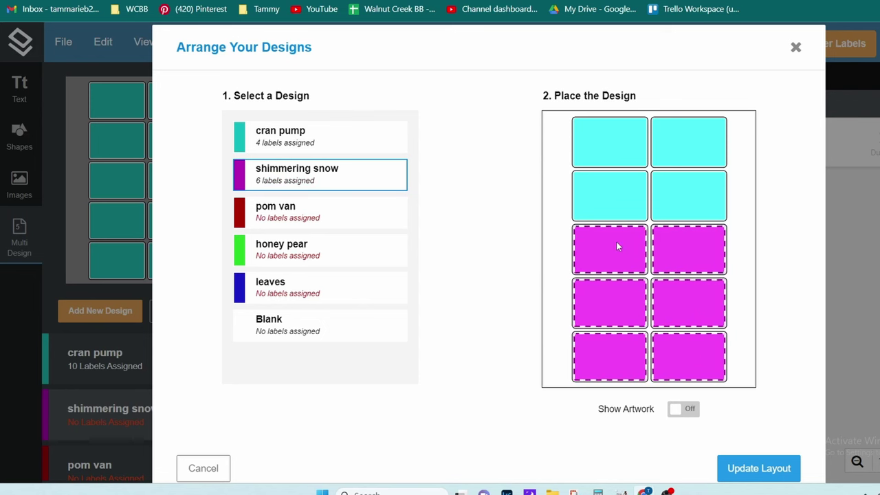
click(627, 204)
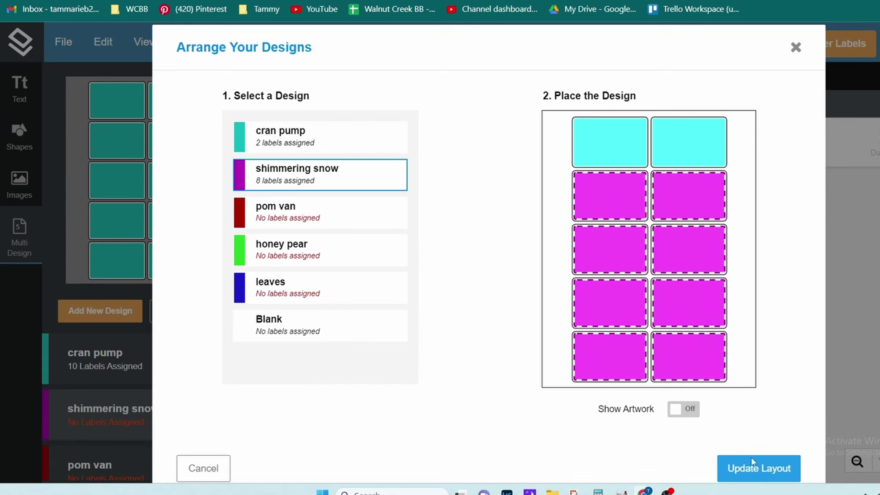
click(787, 471)
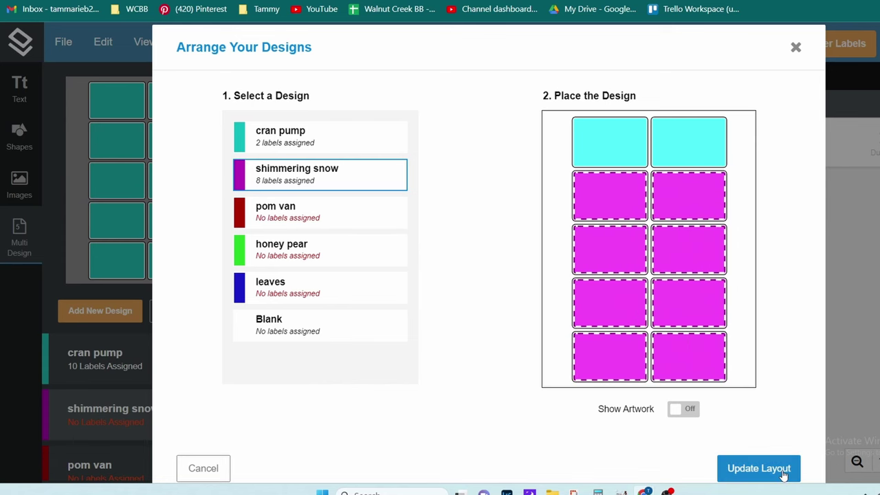
- Print the mixed sheet with the Labels printer preset, then close the PDF and the Printing Help notice
click(749, 43)
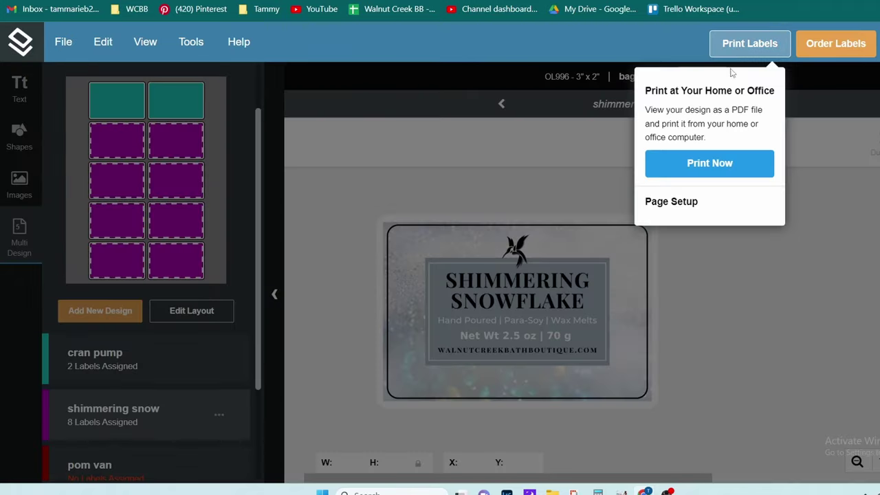
click(709, 163)
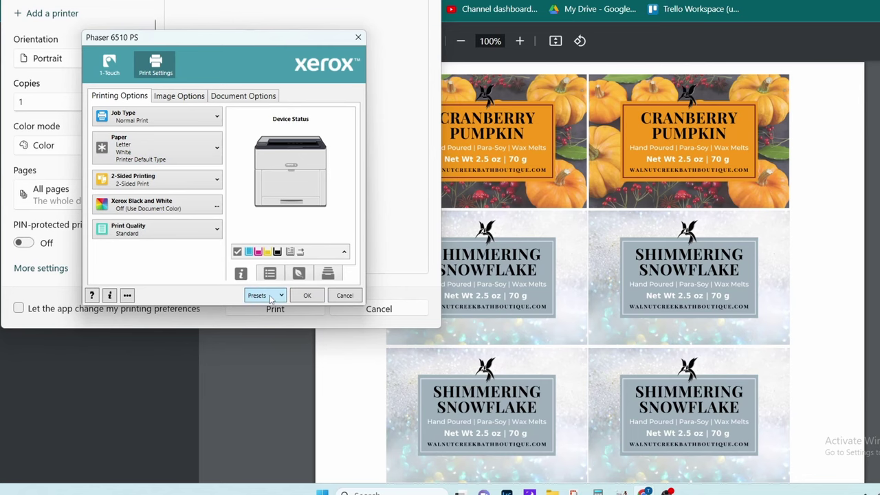
click(271, 296)
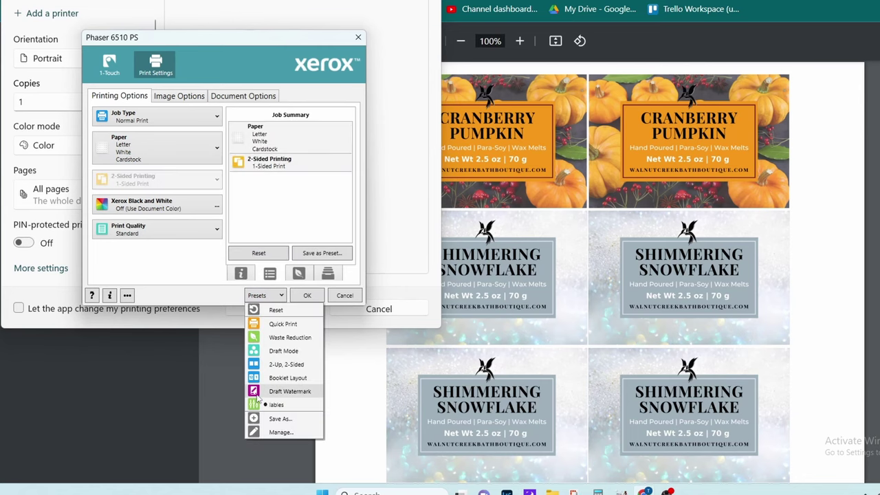
click(306, 296)
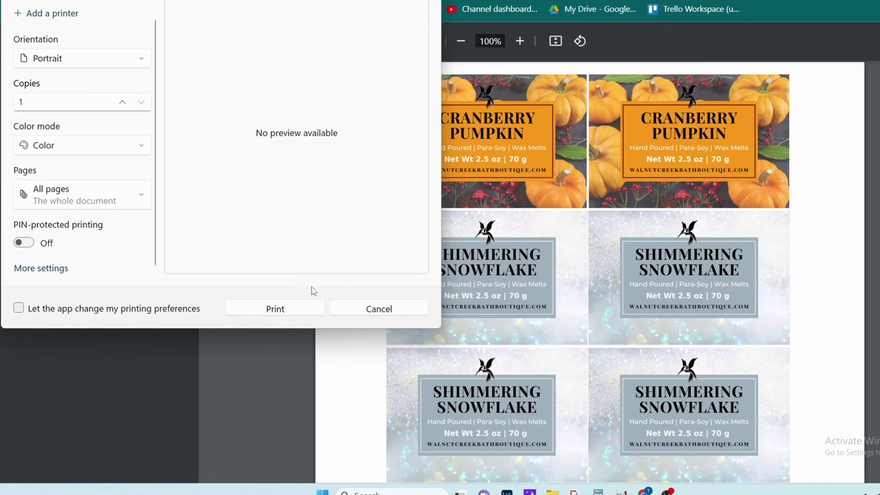
click(296, 309)
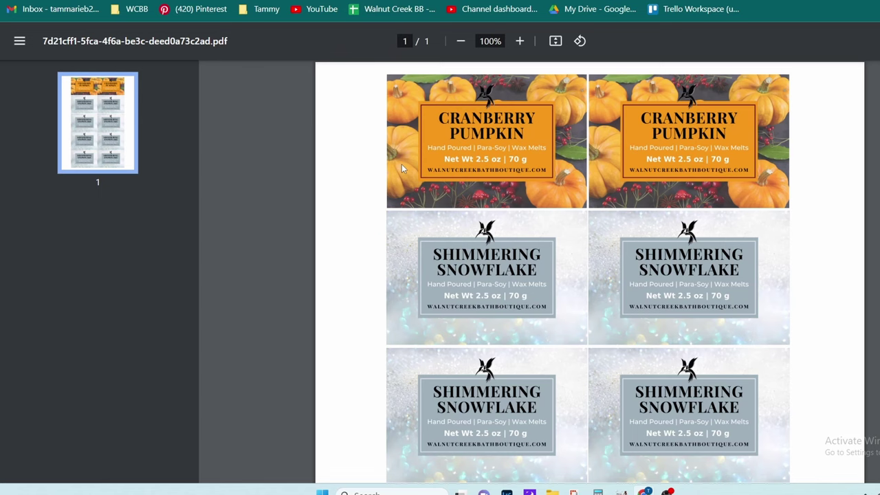
key(ctrl+w)
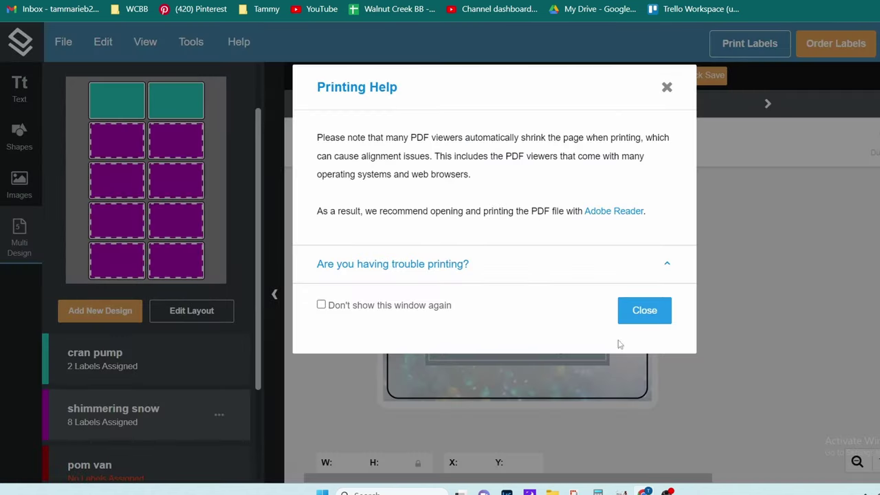
click(645, 310)
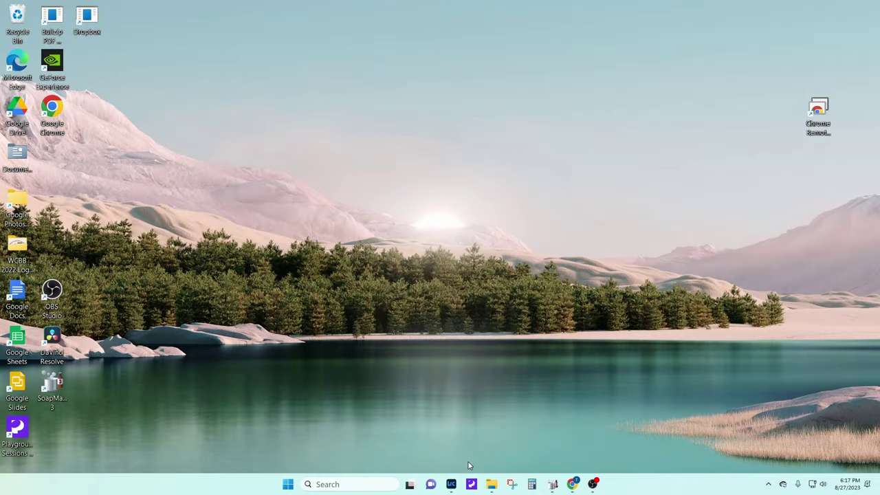
- Import the camera-card photos and open the first warmer-on-plaid shot in Develop
mouse_move(457, 485)
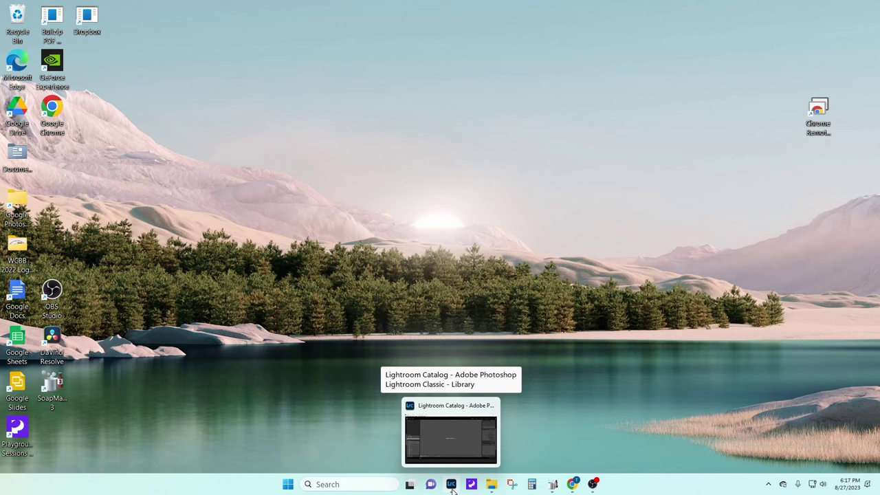
click(452, 487)
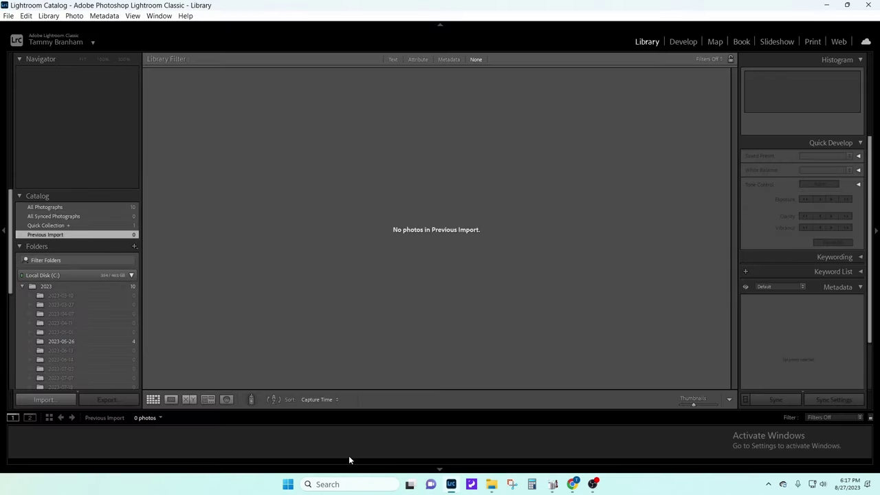
click(48, 399)
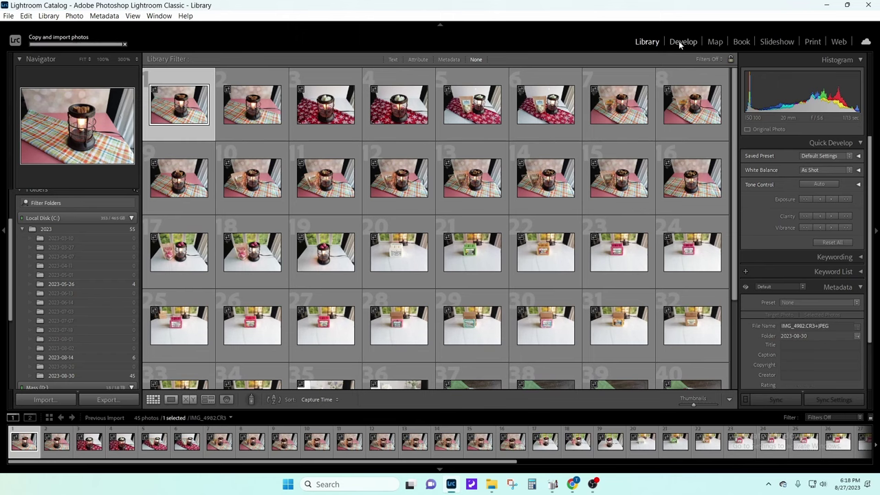
click(681, 42)
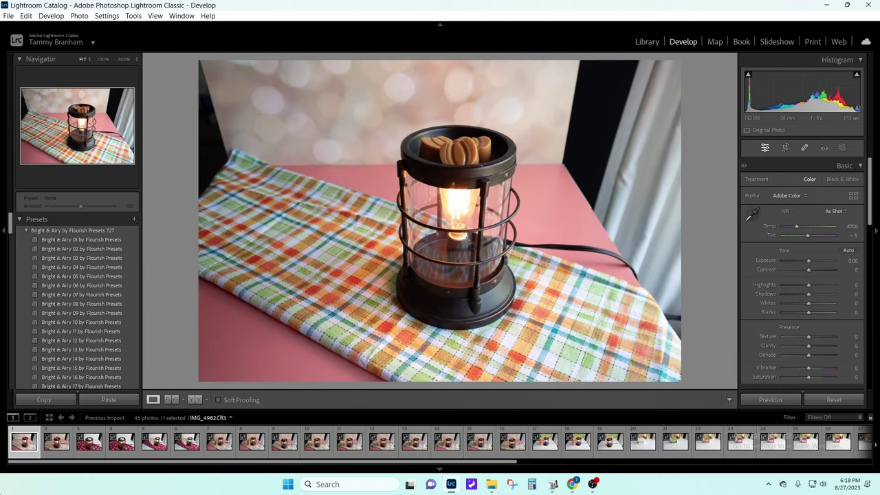
click(58, 444)
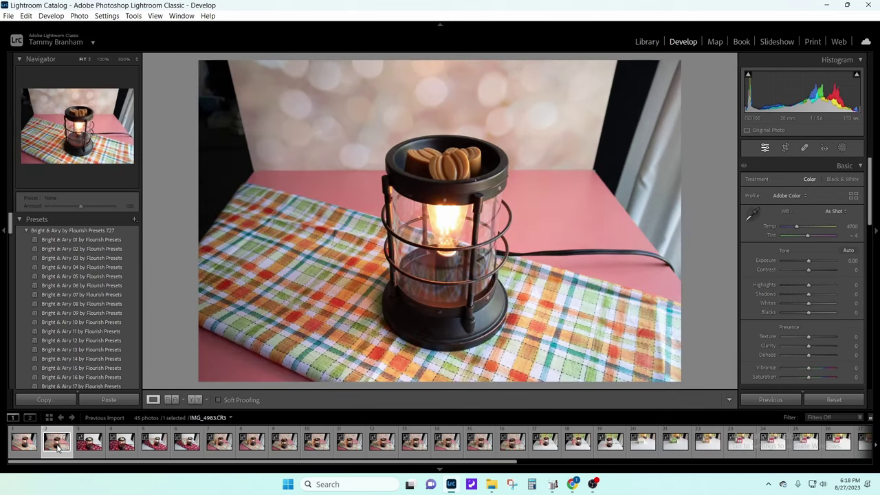
click(20, 444)
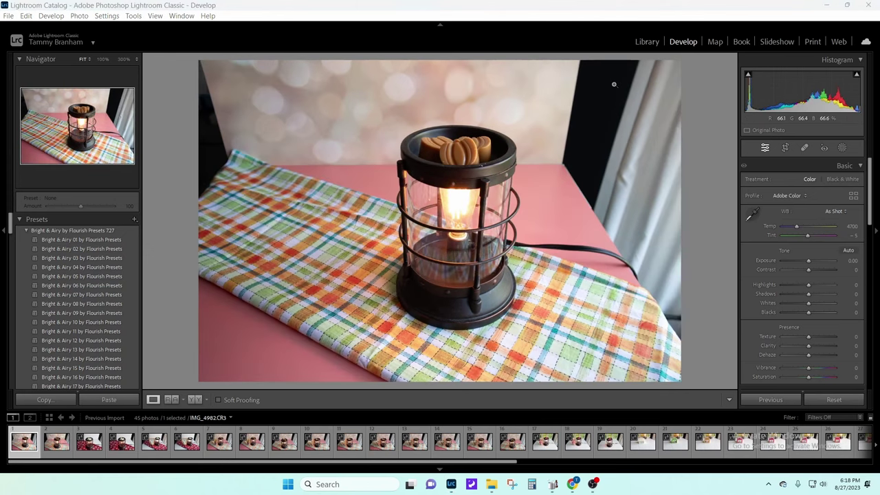
- Crop the first photo to a 1 x 1 square, shrinking and centring the box on the warmer
click(785, 149)
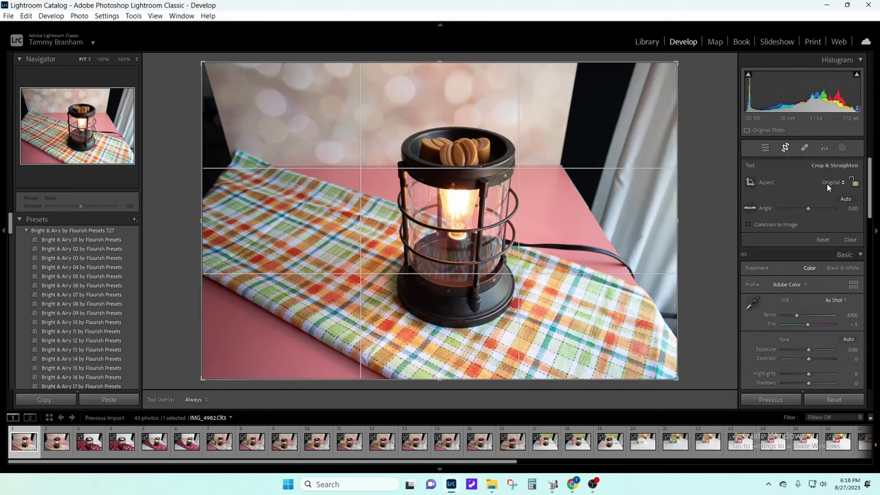
click(828, 182)
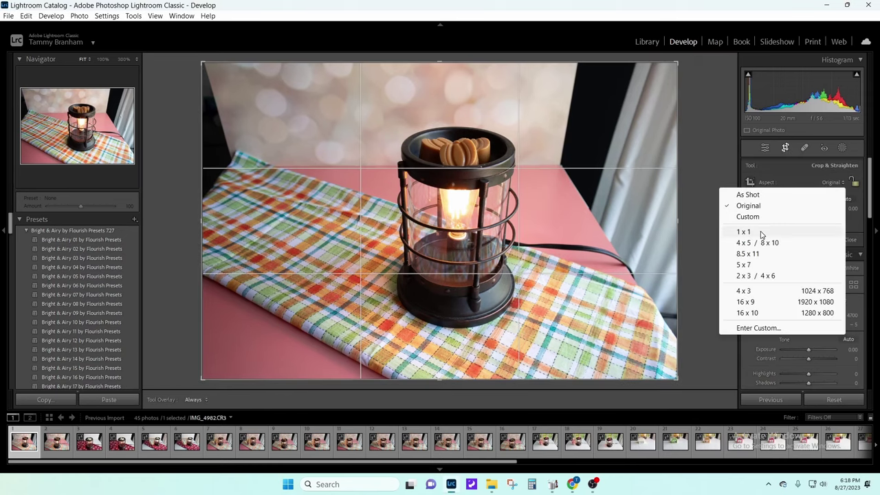
click(746, 230)
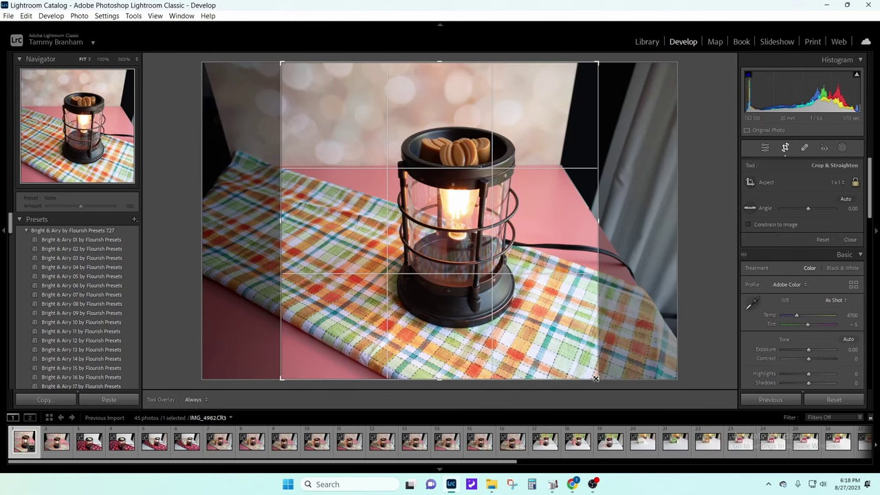
drag(595, 378, 522, 255)
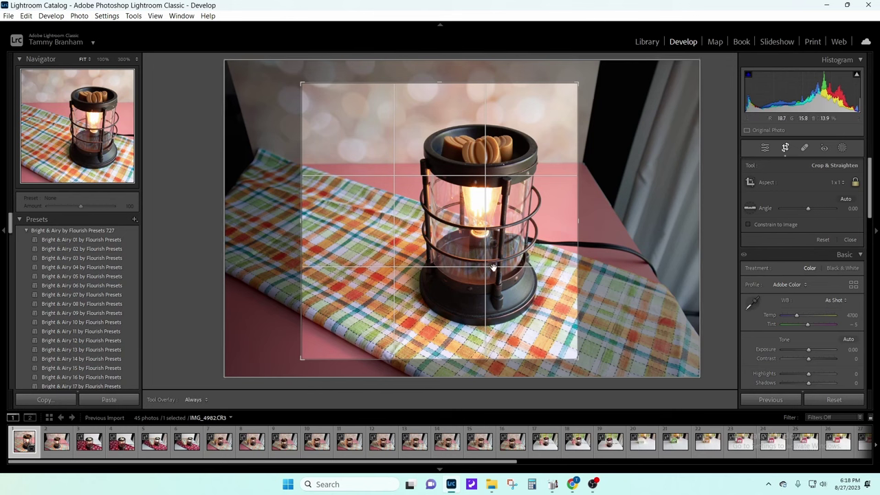
mouse_move(493, 267)
mouse_down()
mouse_move(485, 262)
mouse_move(499, 262)
mouse_move(490, 258)
mouse_move(496, 250)
mouse_move(496, 262)
mouse_up()
key(Return)
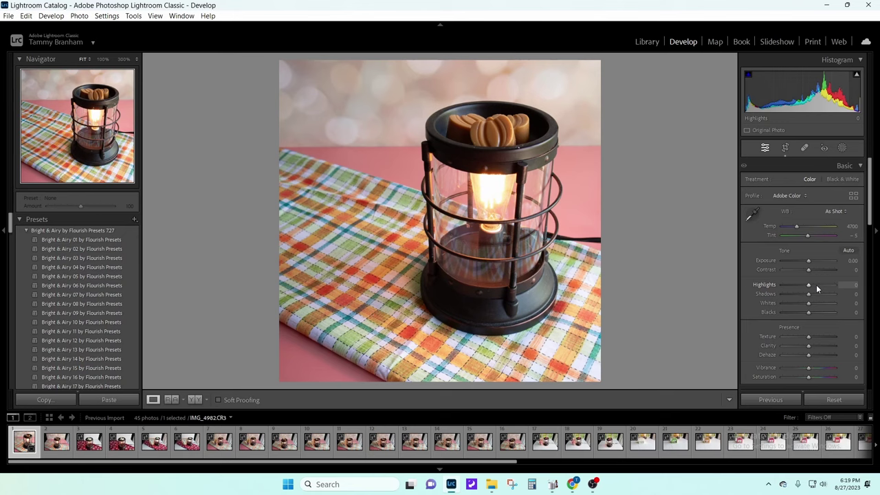
- Straighten the photo with a Transform rotation of +0.2
scroll(816, 285, down, 10)
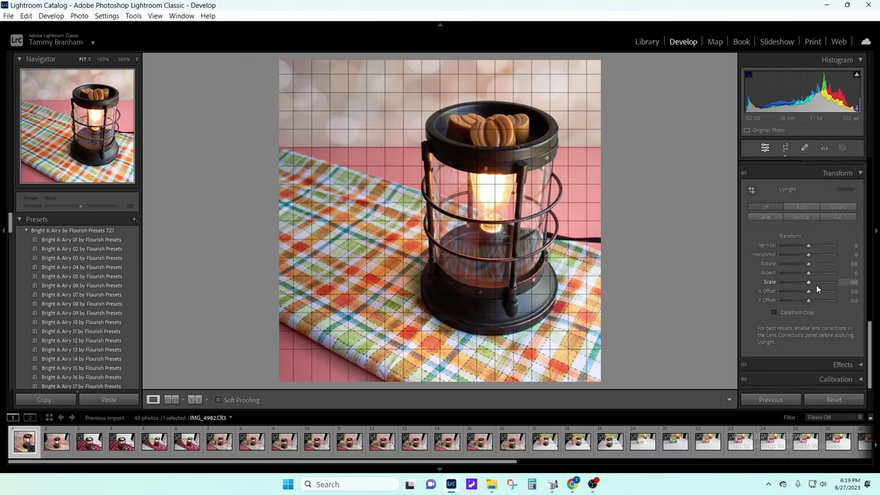
drag(807, 264, 808, 263)
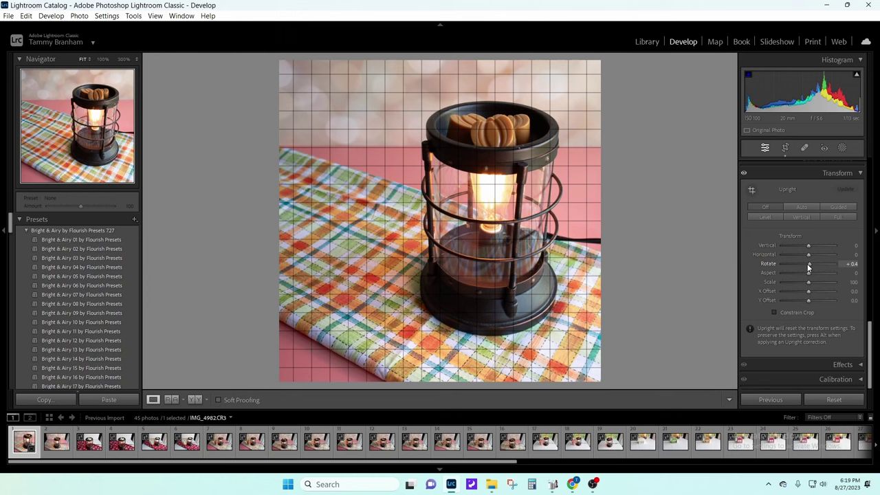
drag(808, 268, 808, 269)
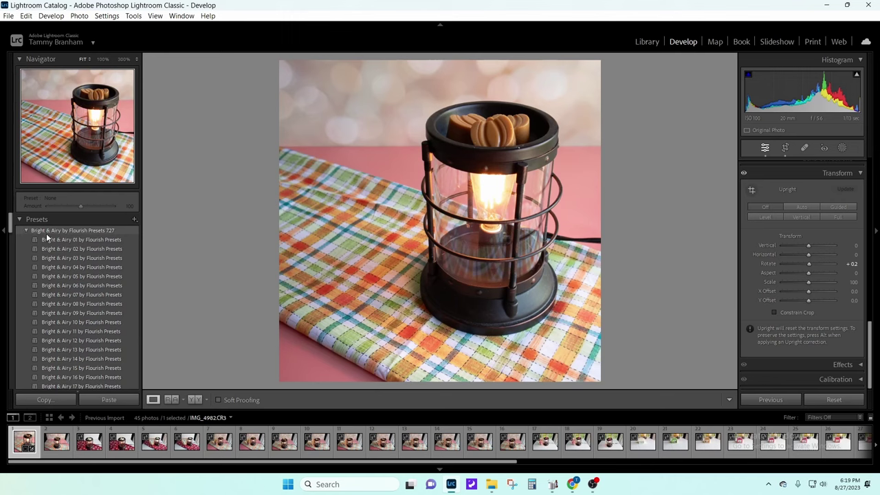
- Apply the Product Photography 02 preset to the square warmer photo
scroll(47, 238, down, 10)
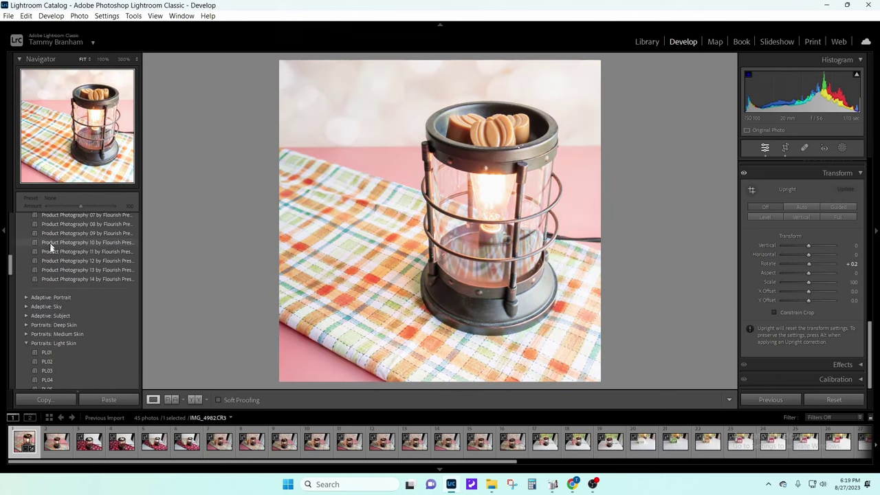
scroll(69, 283, up, 2)
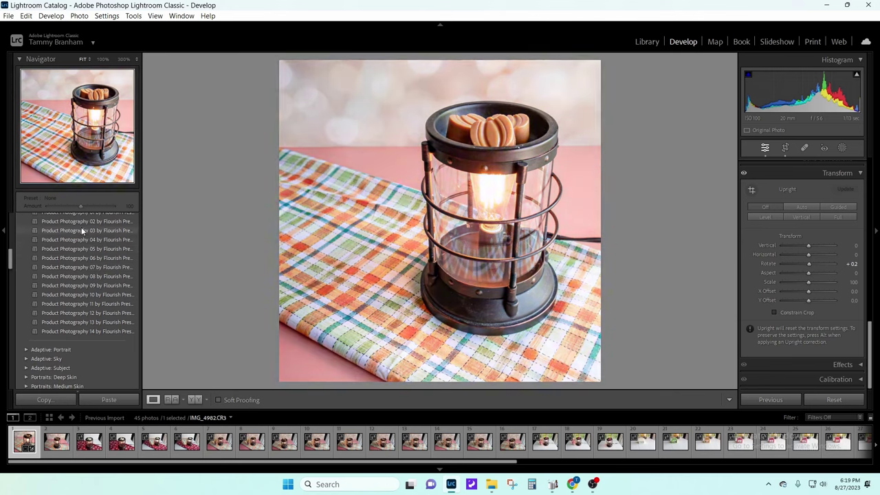
scroll(82, 248, up, 4)
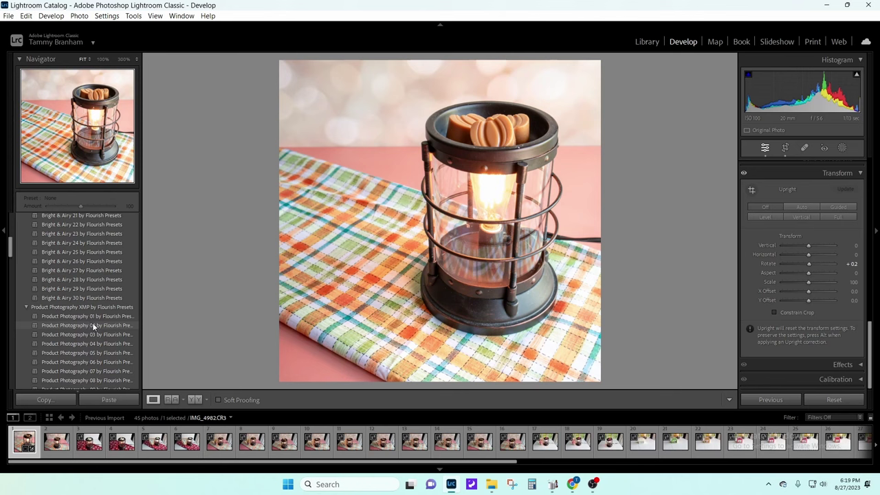
click(92, 324)
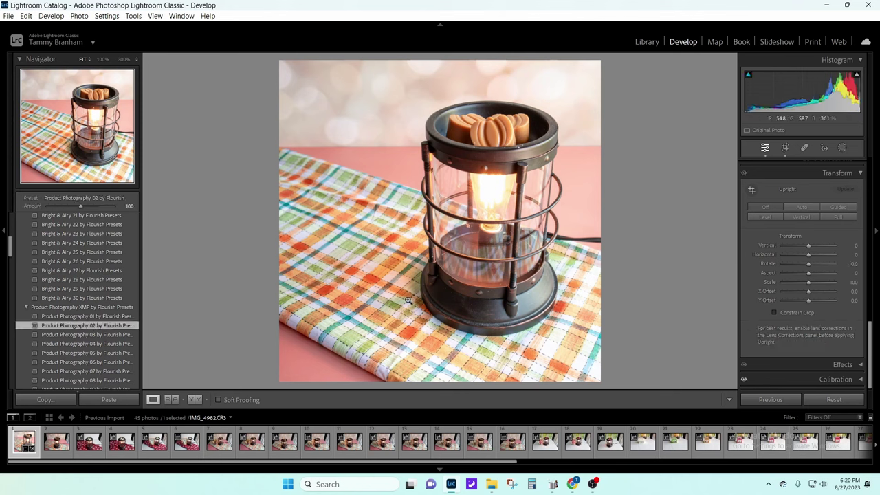
- Open the second warmer photo and crop it to a 1 x 1 square around the warmer
click(54, 445)
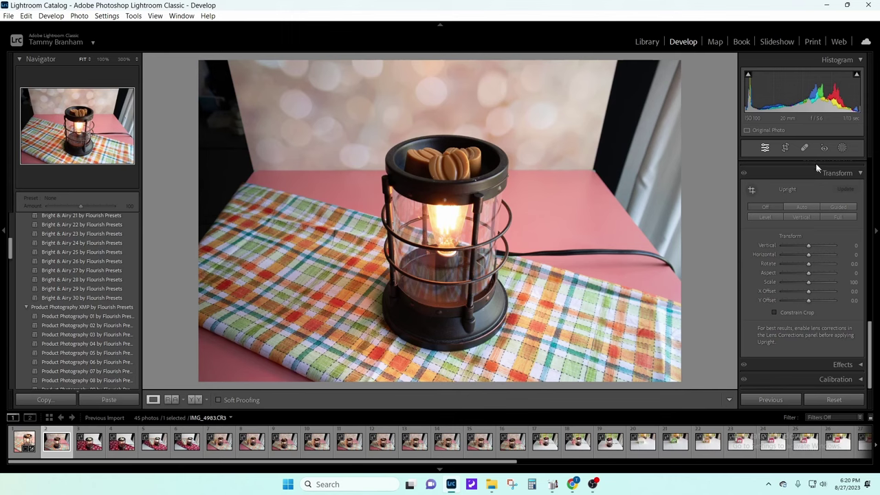
click(784, 148)
click(830, 182)
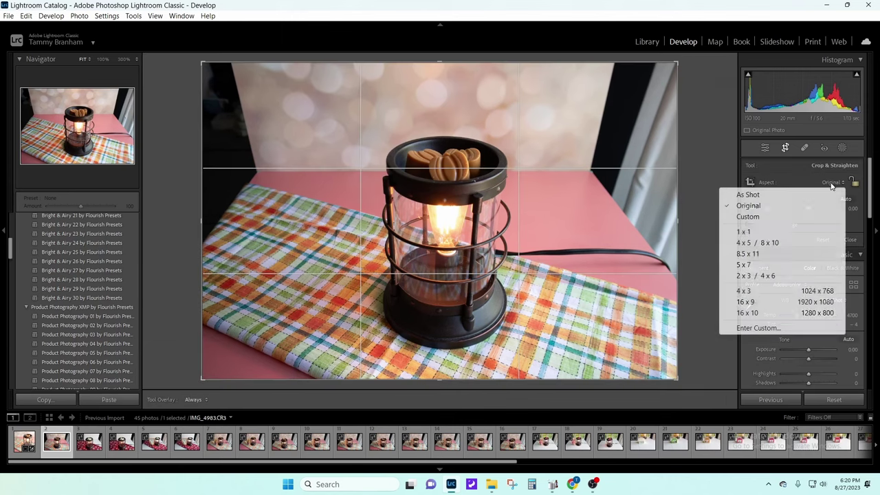
click(768, 233)
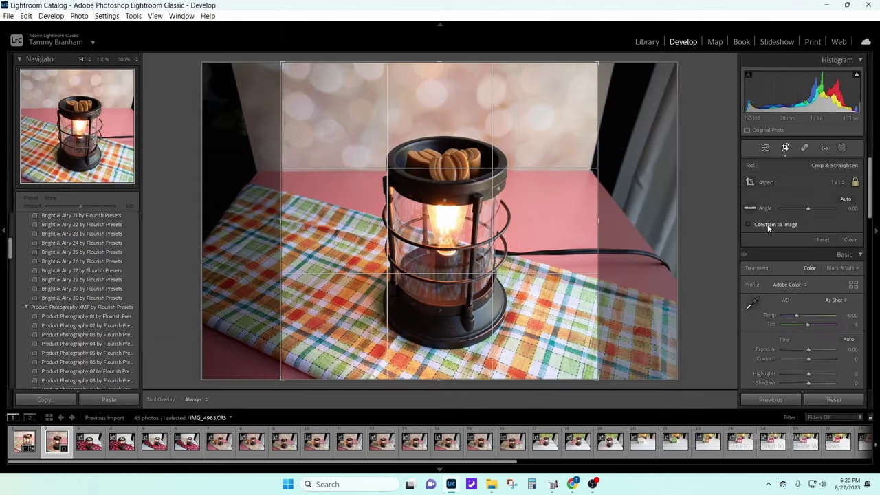
drag(596, 379, 496, 292)
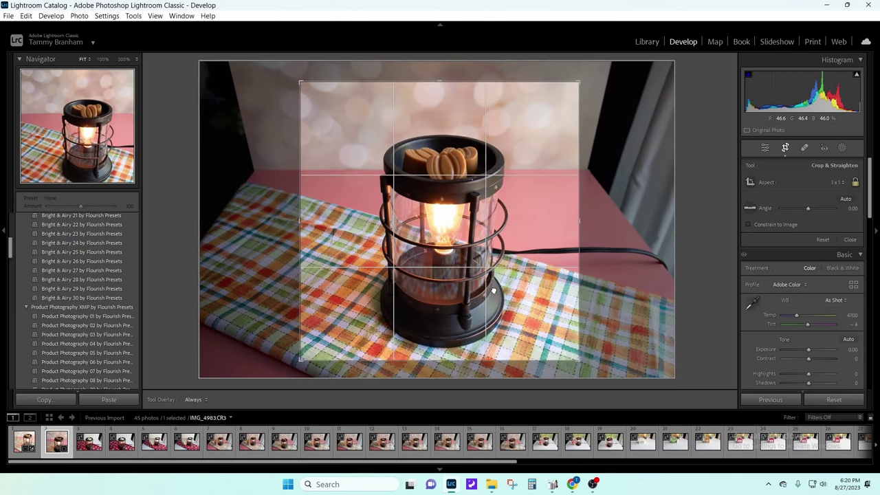
key(Return)
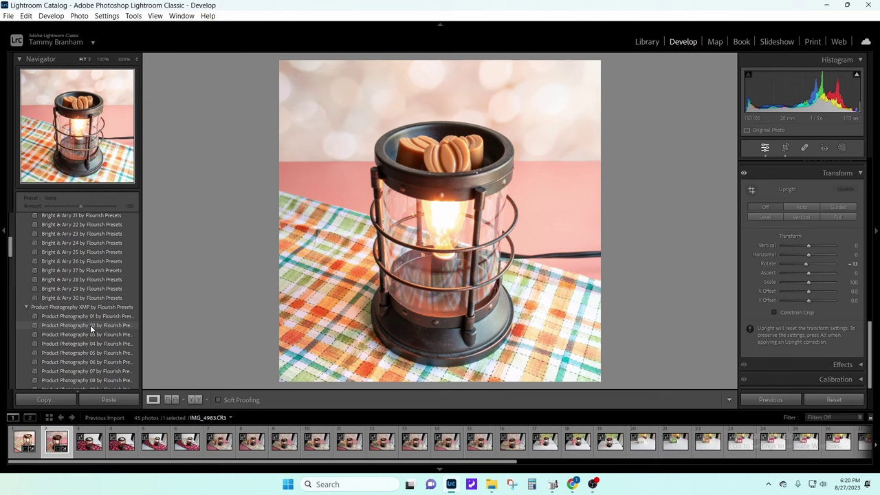
- Apply Product Photography 03 to the second photo, then to the first photo IMG_4982
click(91, 334)
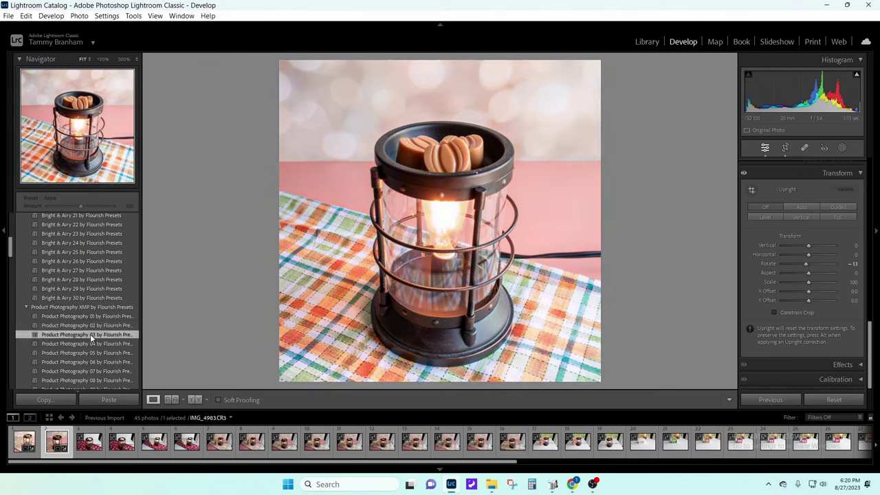
click(19, 443)
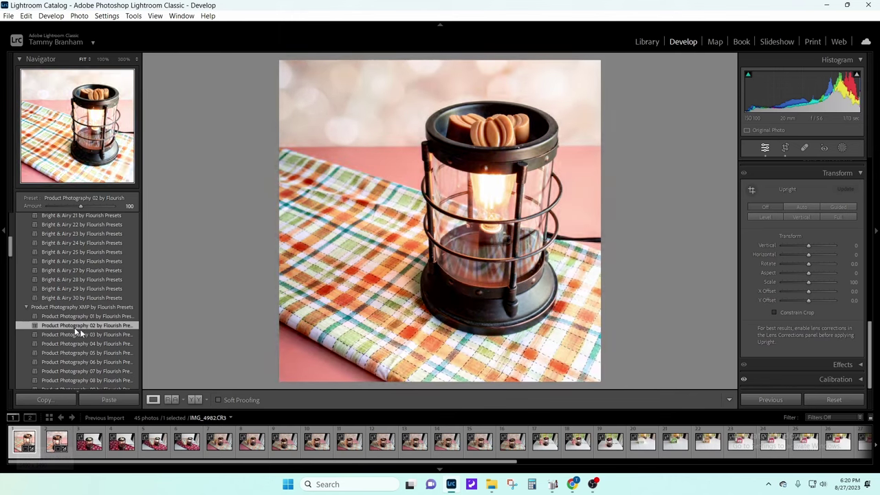
click(98, 334)
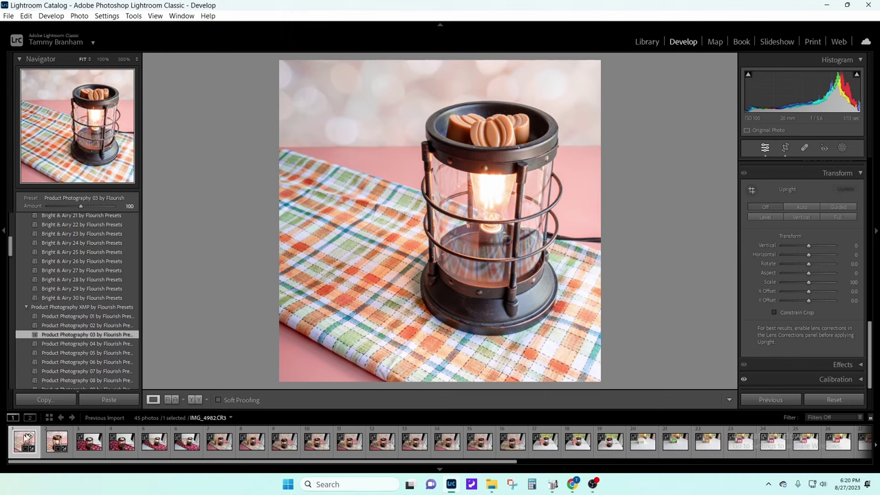
right_click(22, 440)
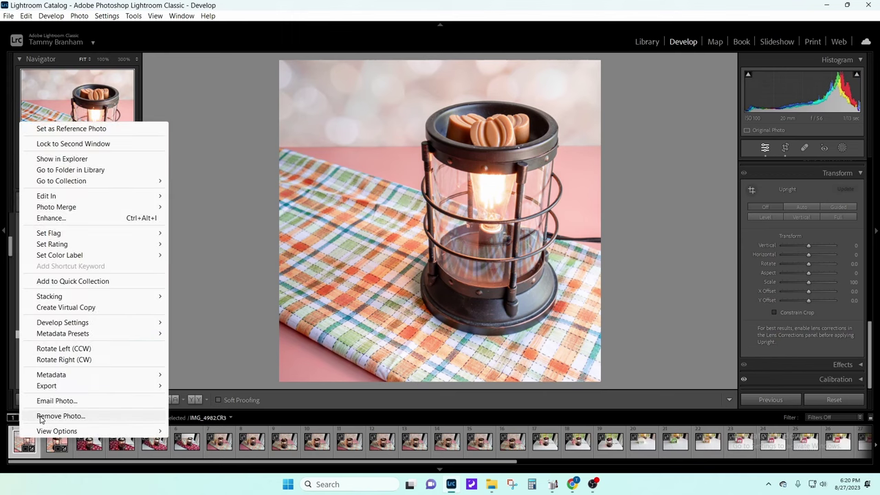
- Remove the first photo from the catalog, then crop the snowflake cloth photo to a 1 x 1 square
click(39, 416)
click(445, 254)
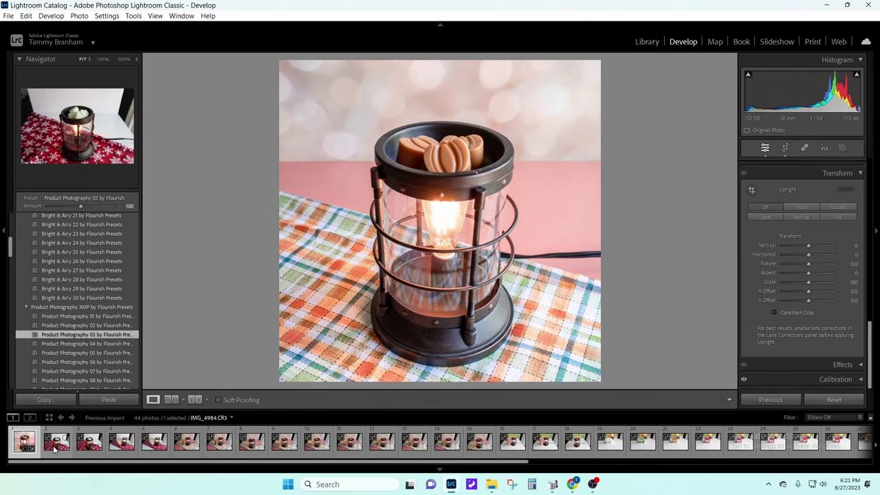
click(55, 443)
click(785, 148)
click(834, 182)
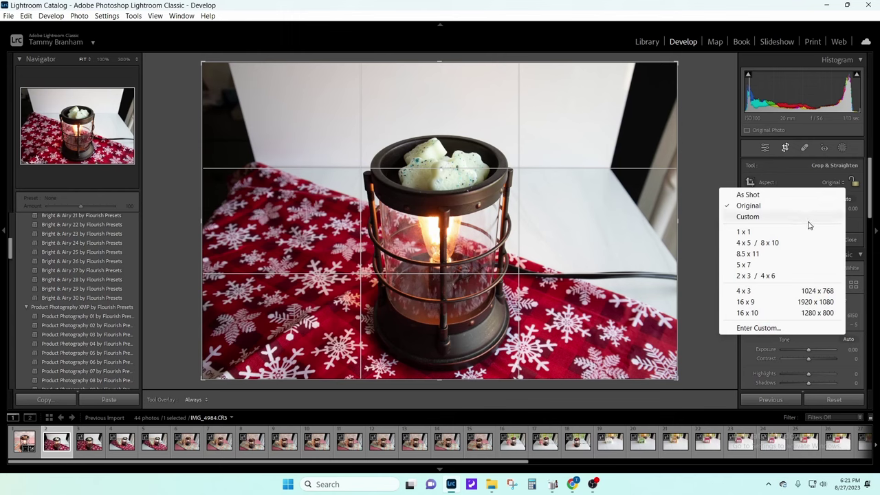
click(801, 234)
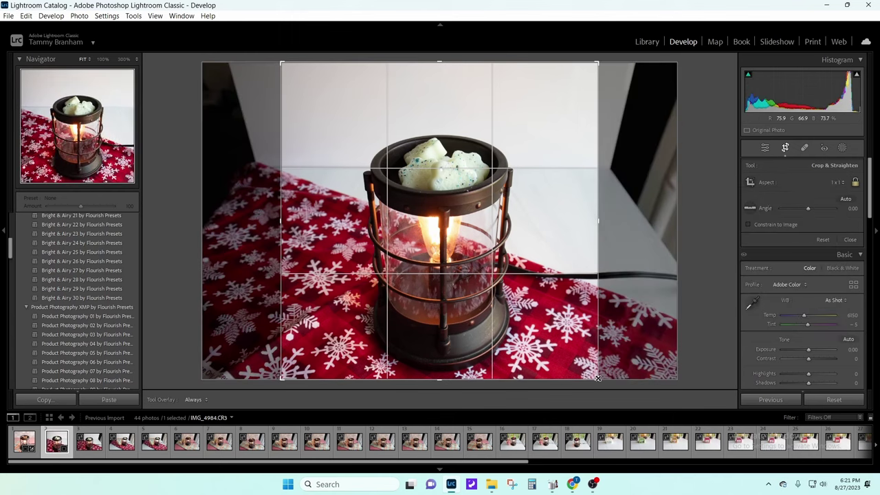
drag(587, 386, 510, 275)
key(Return)
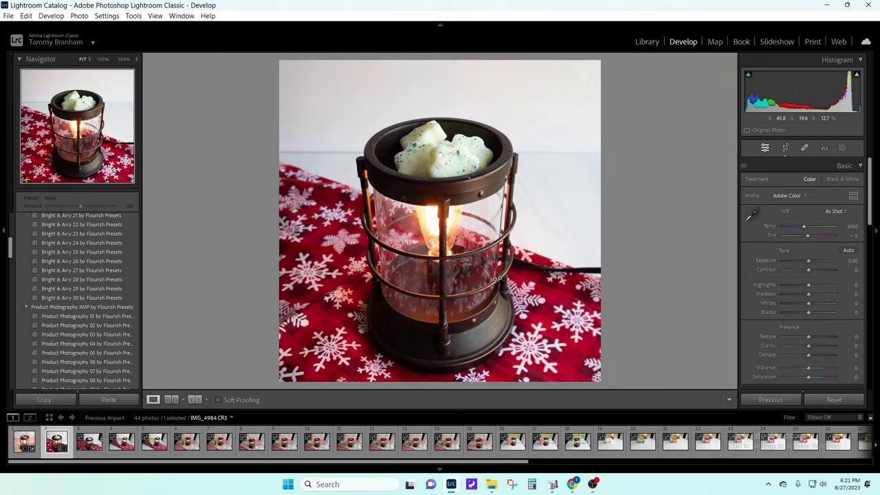
- Crop the third photo to a 1 x 1 square, repositioning it within the frame
click(93, 447)
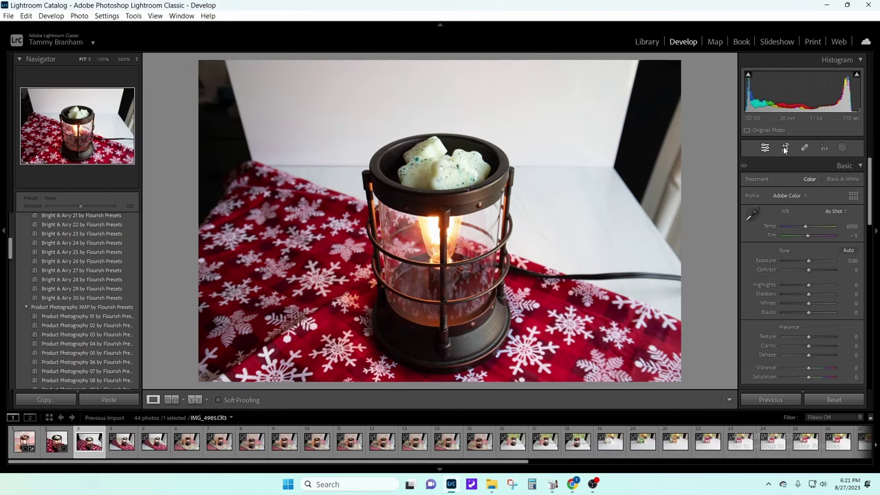
click(785, 148)
click(831, 184)
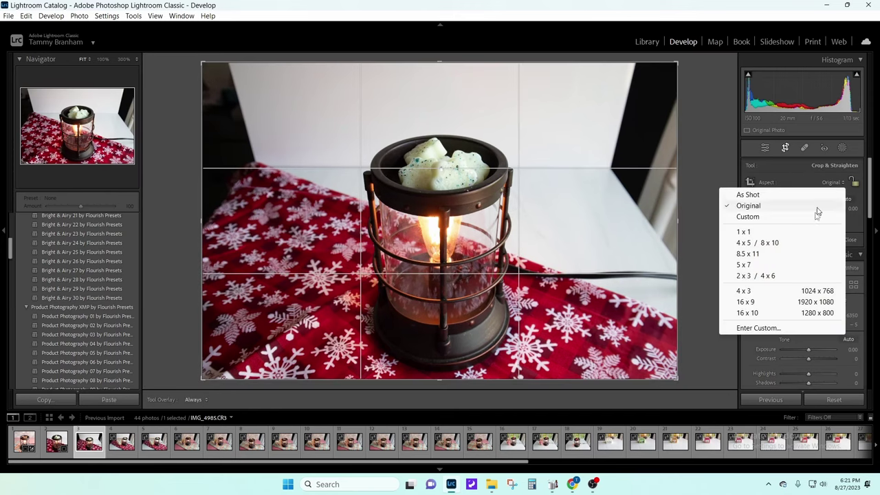
click(795, 232)
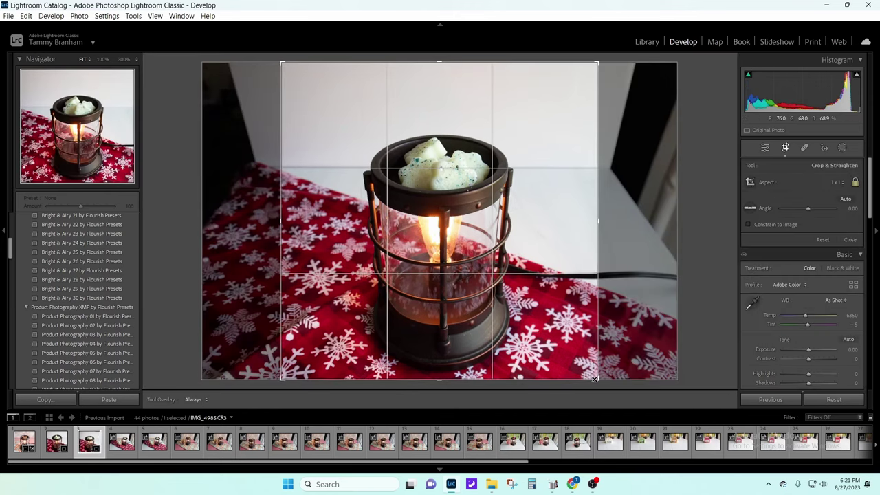
mouse_move(589, 370)
mouse_down()
mouse_move(596, 377)
mouse_move(596, 368)
mouse_up()
key(Return)
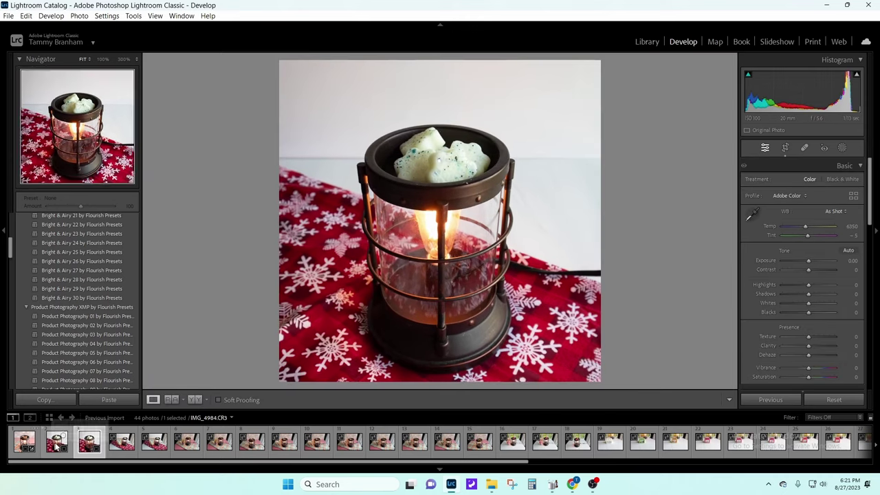
- Remove the second photo, IMG_4984, from Lightroom only
click(88, 444)
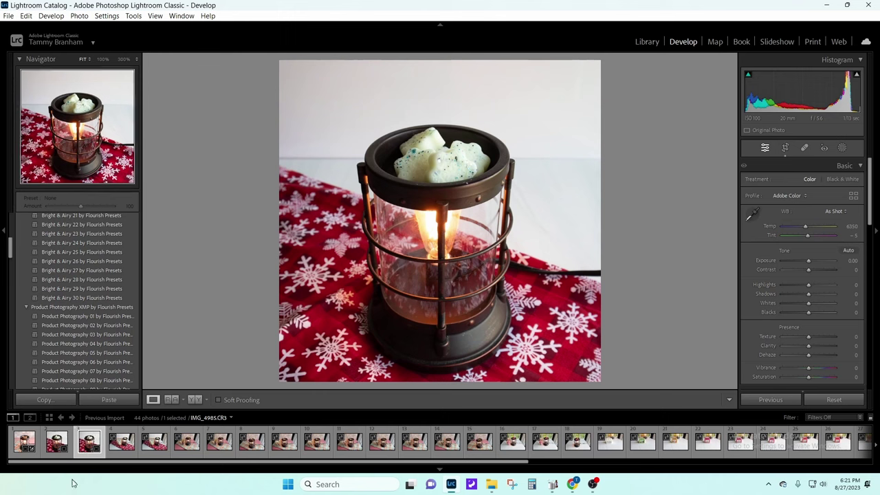
click(55, 443)
right_click(55, 444)
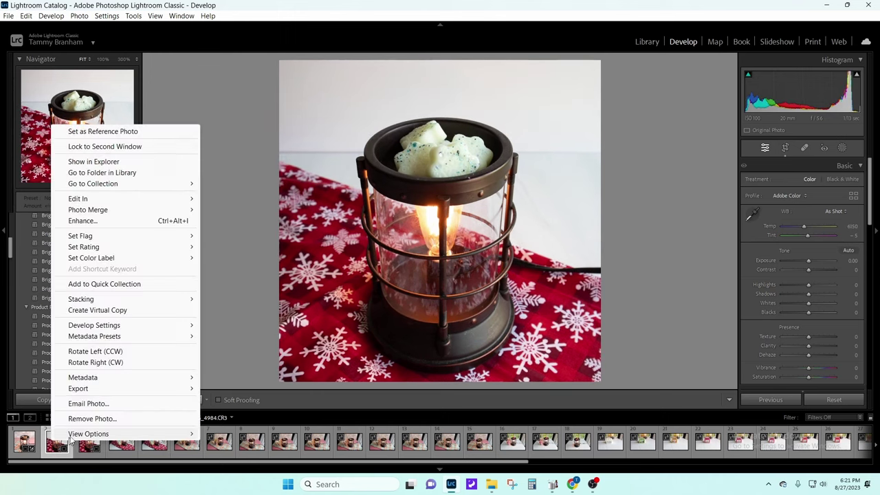
click(88, 418)
click(453, 255)
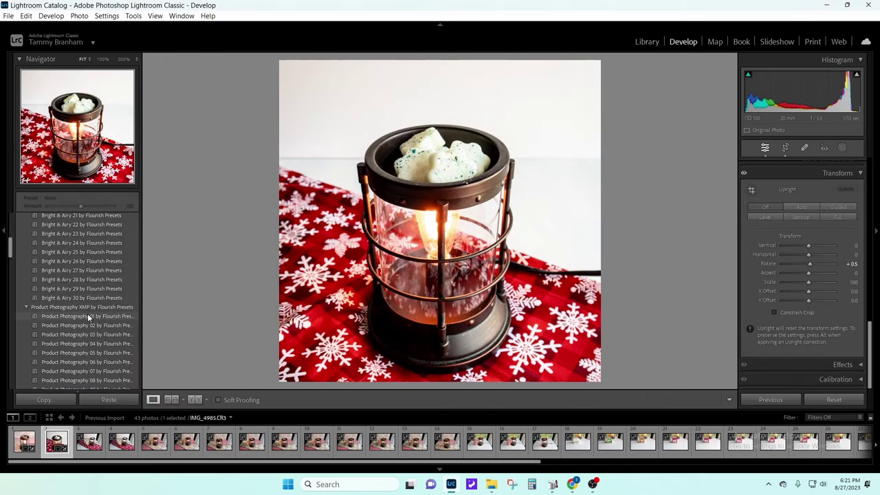
- Apply Product Photography 03 to IMG_4985 and switch to the snowflake photo IMG_4986
click(88, 316)
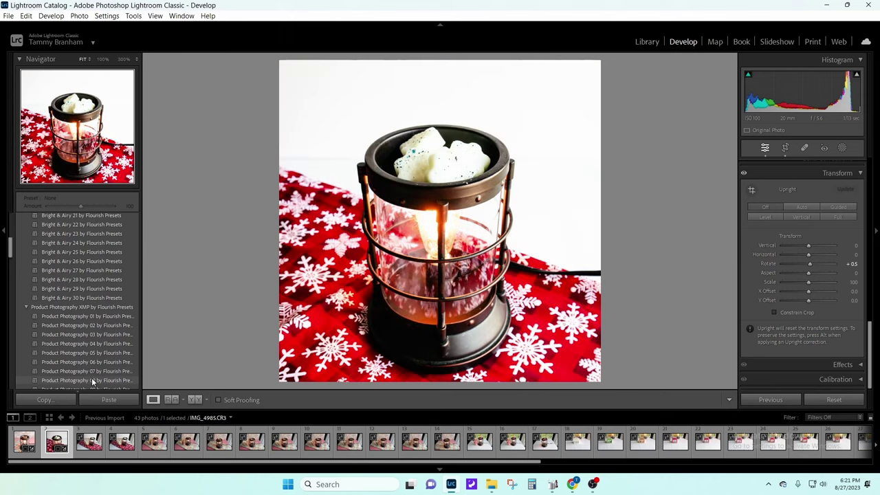
scroll(95, 323, down, 5)
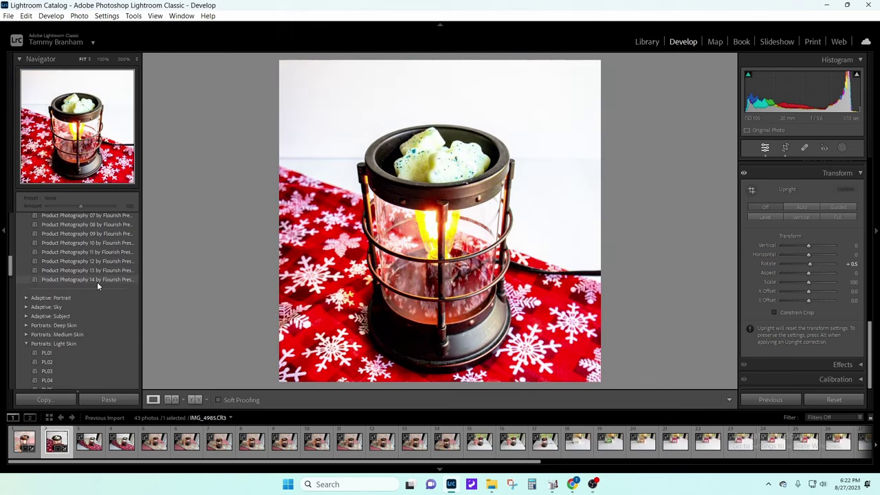
scroll(97, 281, up, 2)
click(100, 230)
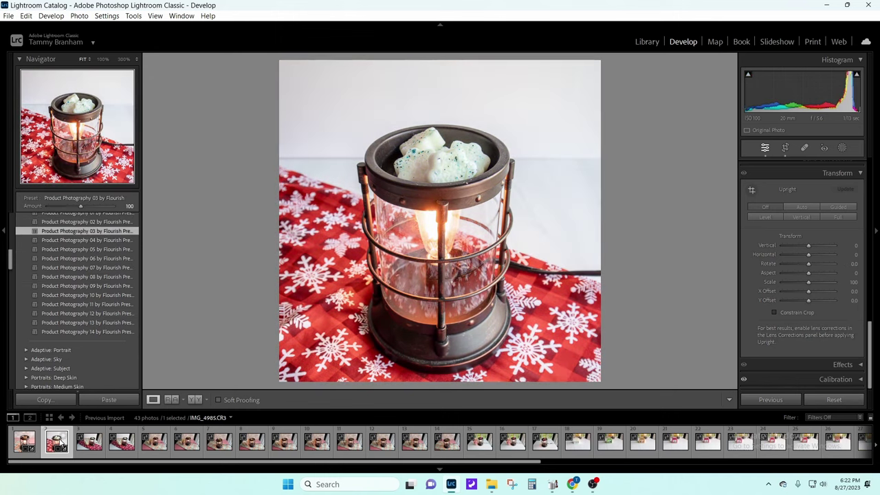
click(88, 445)
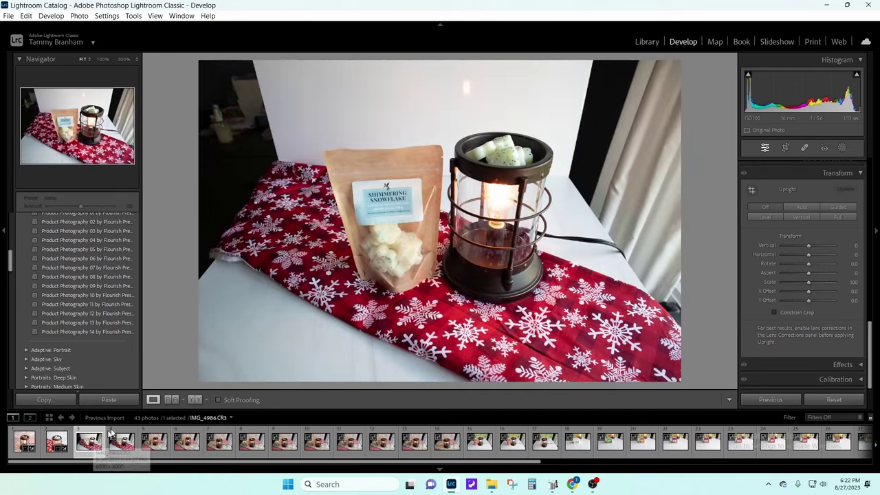
- Crop IMG_4986 to a 1 x 1 square framing the bag and warmer
click(787, 148)
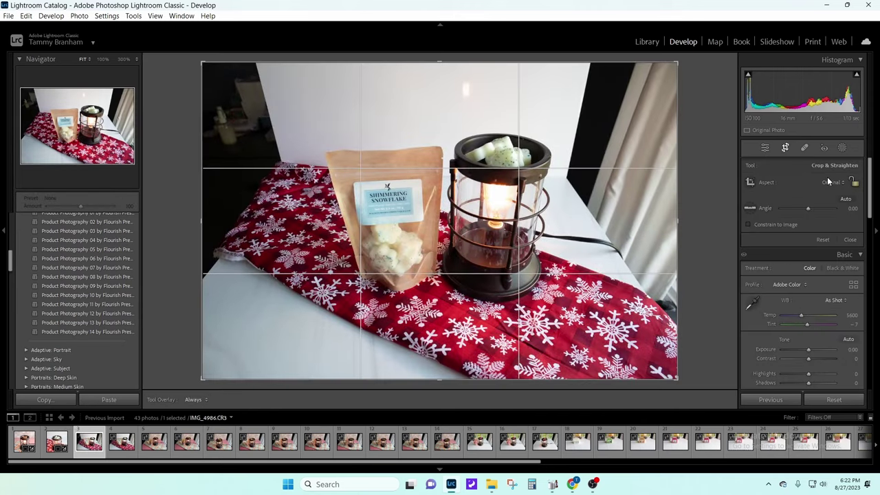
click(831, 182)
click(744, 231)
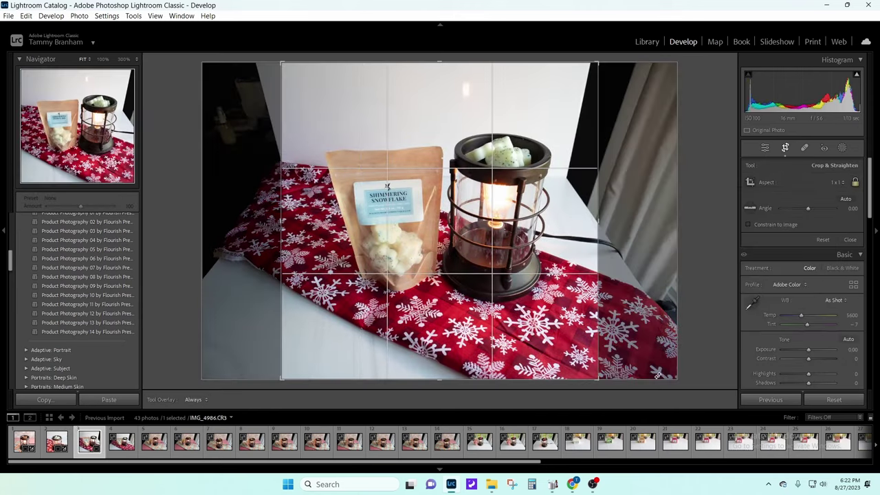
drag(598, 378, 571, 351)
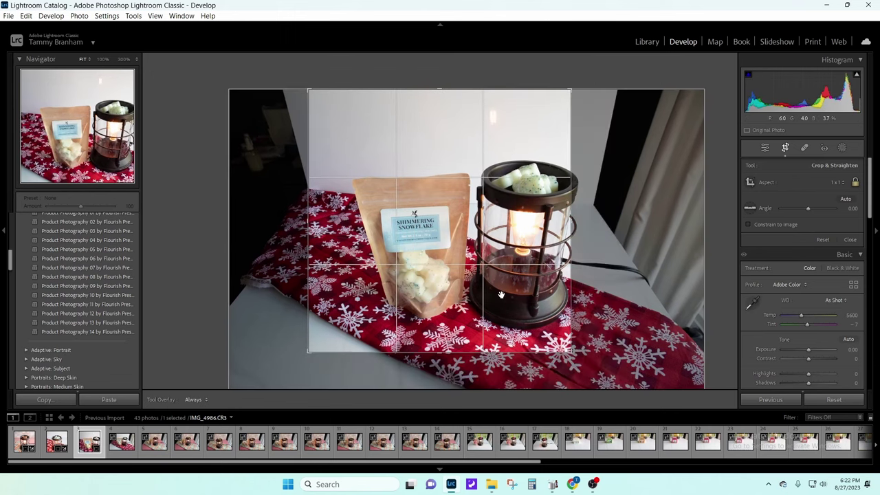
drag(461, 274, 466, 274)
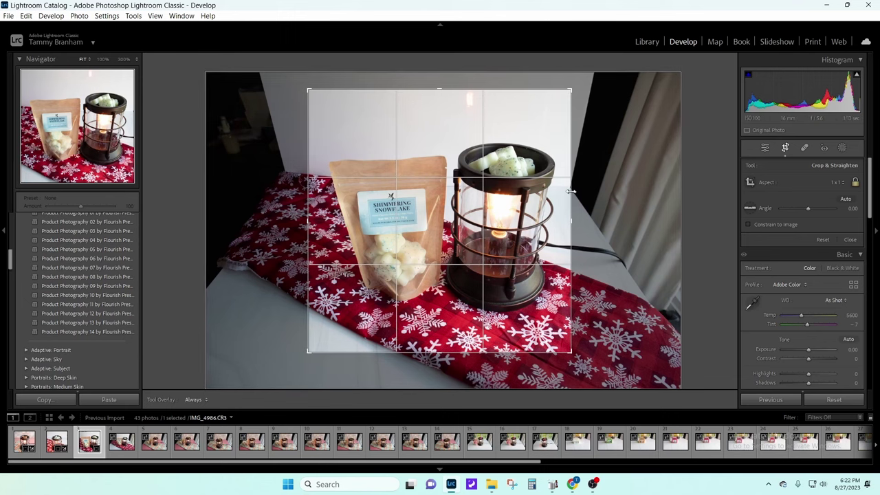
mouse_move(565, 203)
mouse_down()
mouse_move(556, 203)
mouse_move(560, 208)
mouse_up()
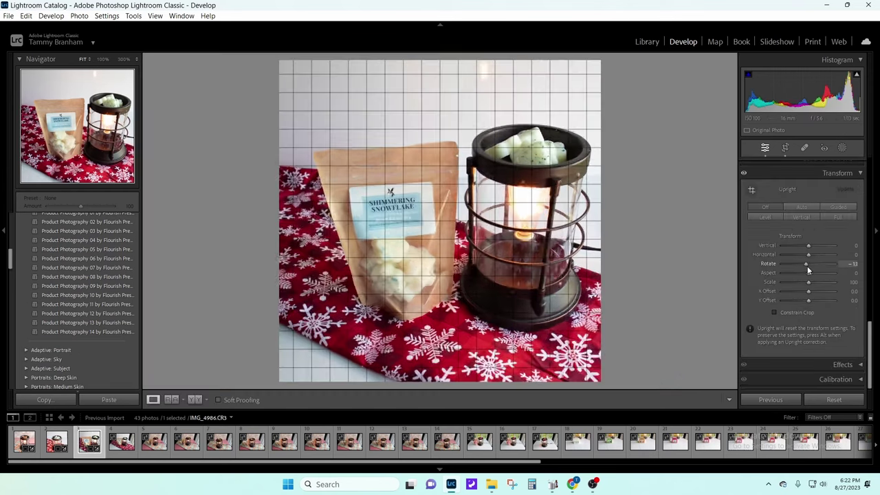
- Rotate the photo to −1.2 and apply the Product Photography 03 preset
drag(806, 266, 804, 267)
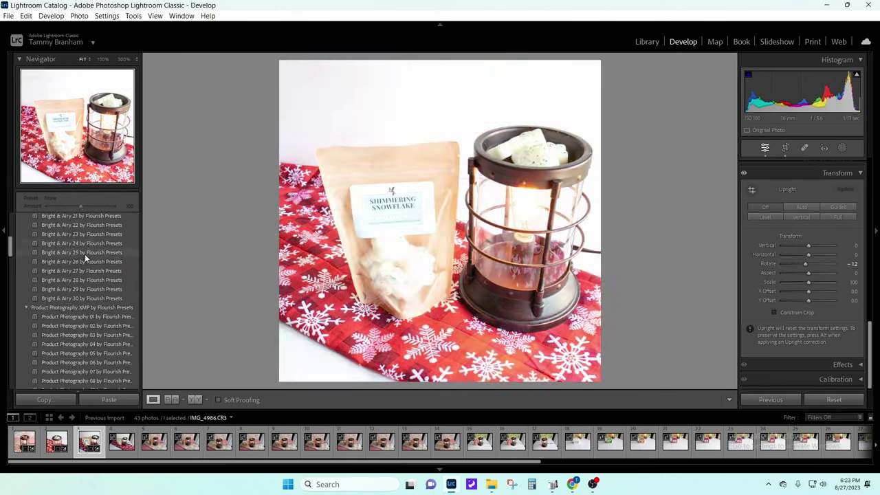
scroll(86, 258, up, 5)
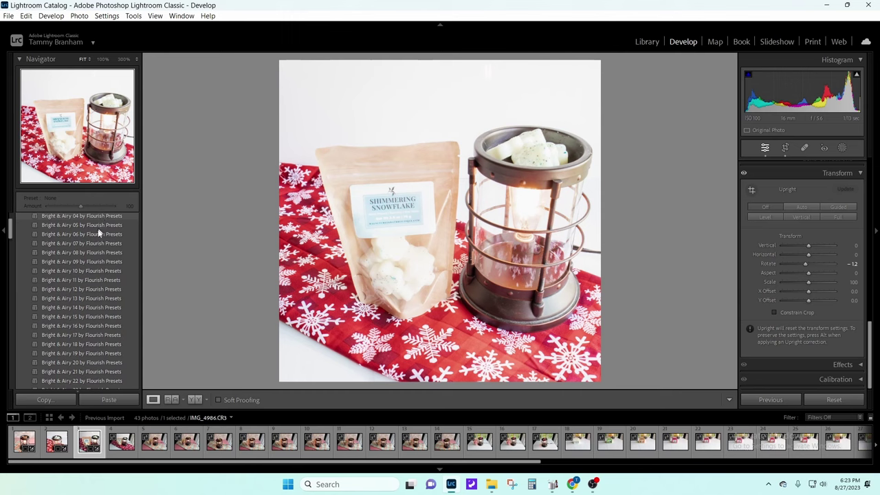
scroll(97, 241, up, 3)
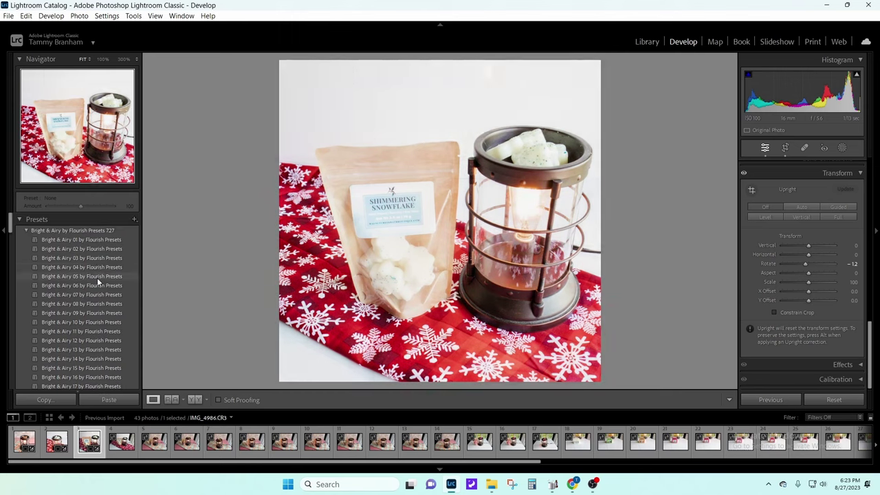
scroll(97, 302, down, 8)
click(104, 282)
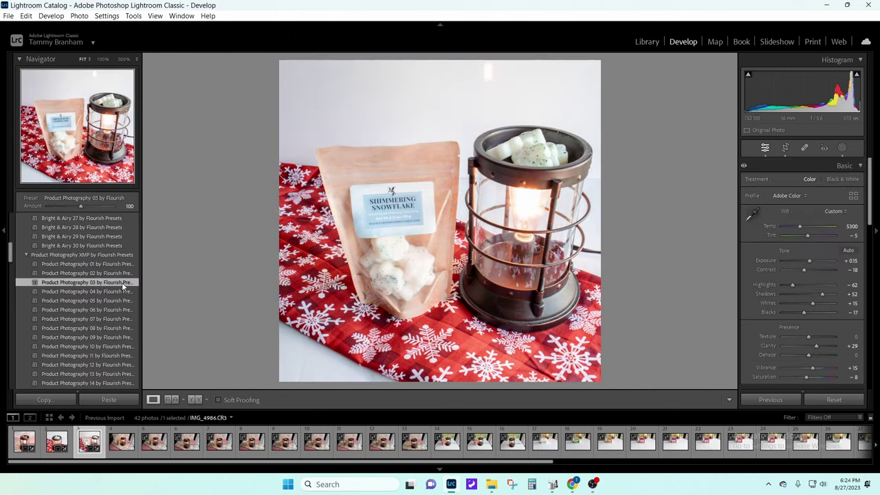
- Open the Cranberry Pumpkin photo and raise its Exposure to +0.35
click(123, 446)
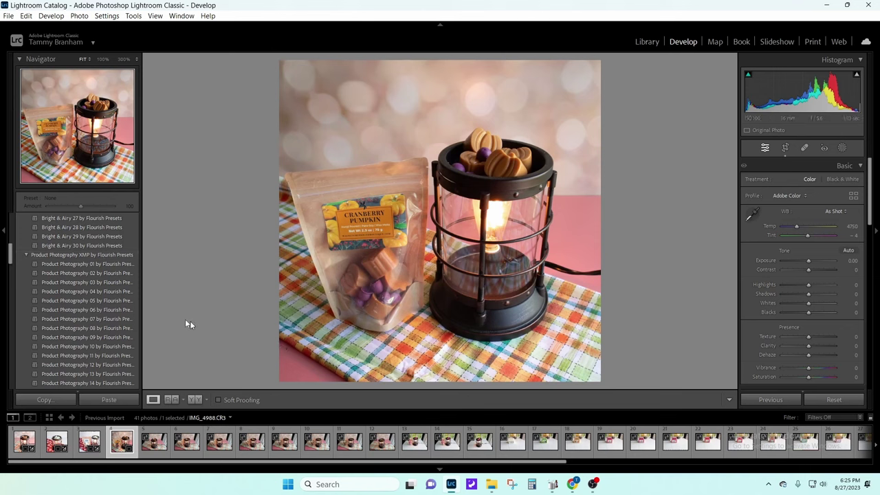
drag(808, 262, 810, 261)
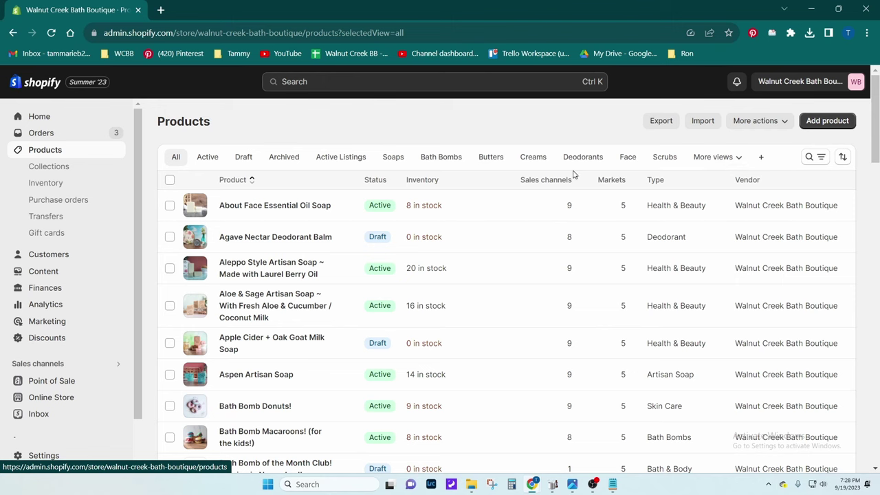
- Switch the Products list to the Wax Melts saved view
click(704, 158)
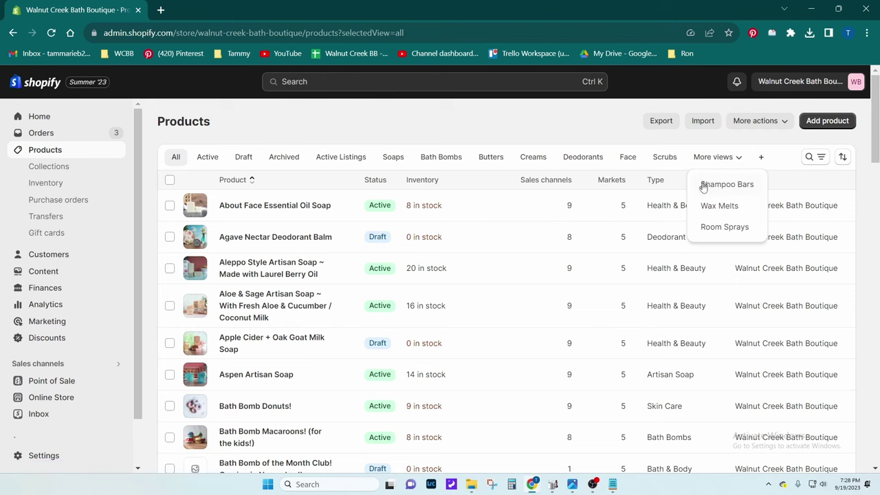
click(706, 208)
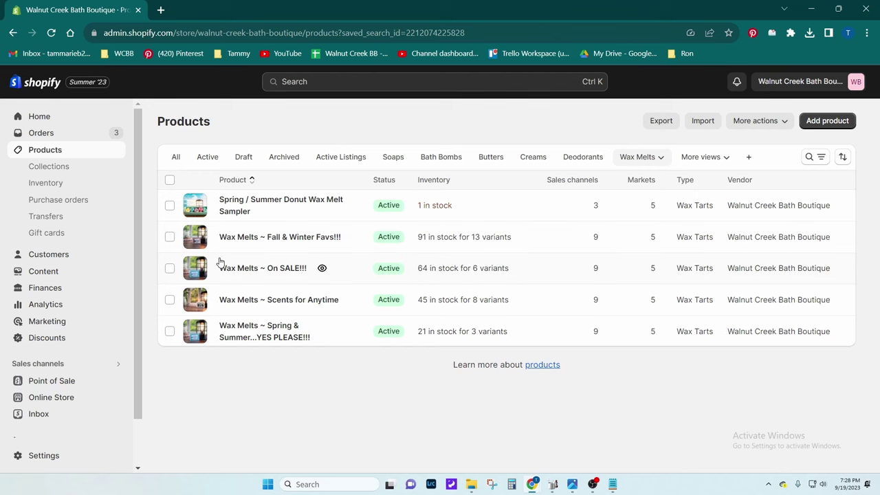
- Duplicate the Spring / Summer Donut Wax Melt Sampler and retitle the copy 'Cranberry Pumpkin Wax Melts'
click(244, 206)
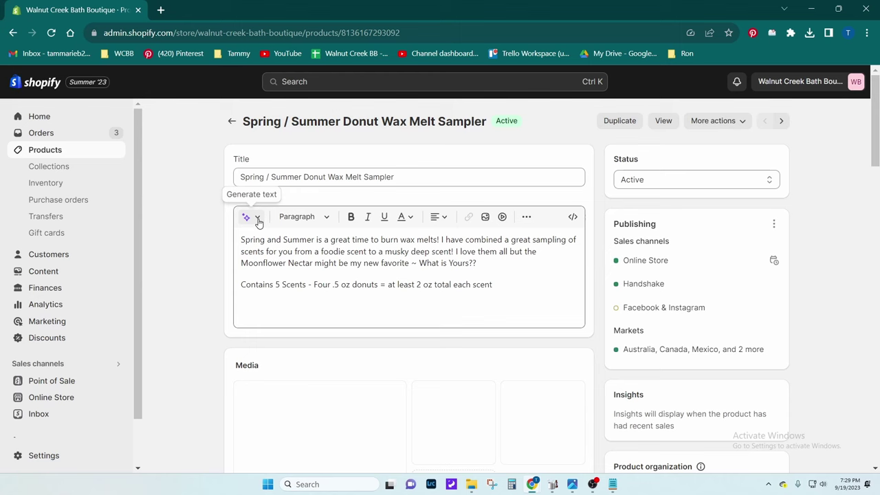
scroll(388, 382, down, 5)
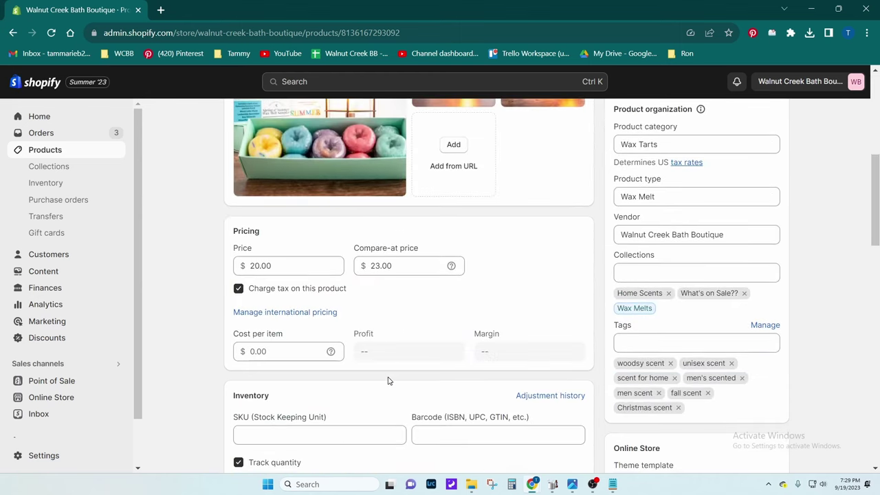
scroll(389, 381, down, 4)
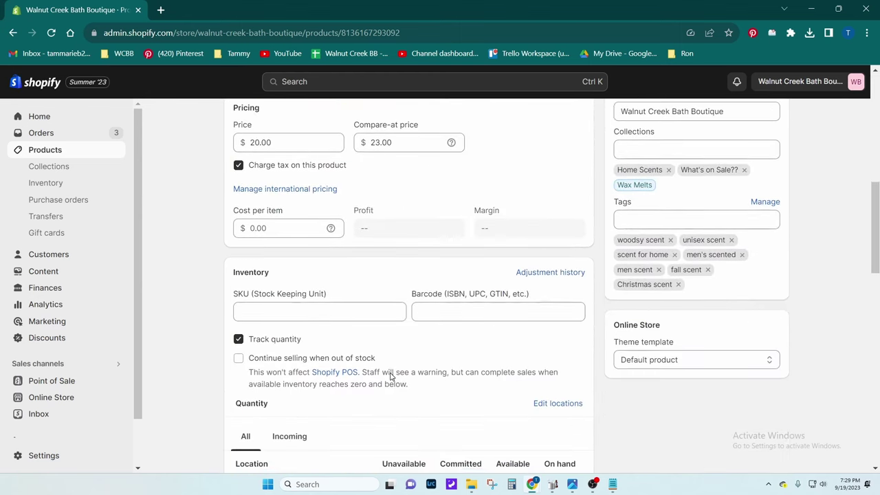
scroll(294, 324, down, 5)
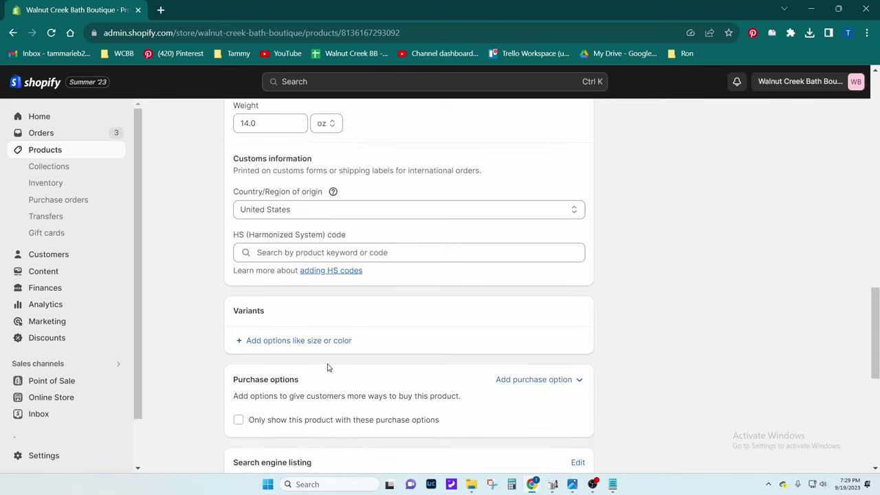
scroll(338, 365, up, 5)
scroll(337, 364, up, 6)
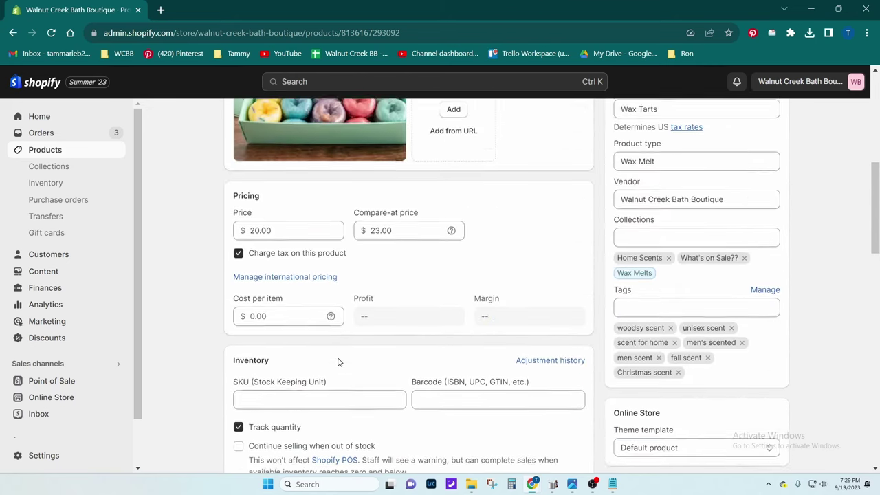
scroll(422, 279, up, 1)
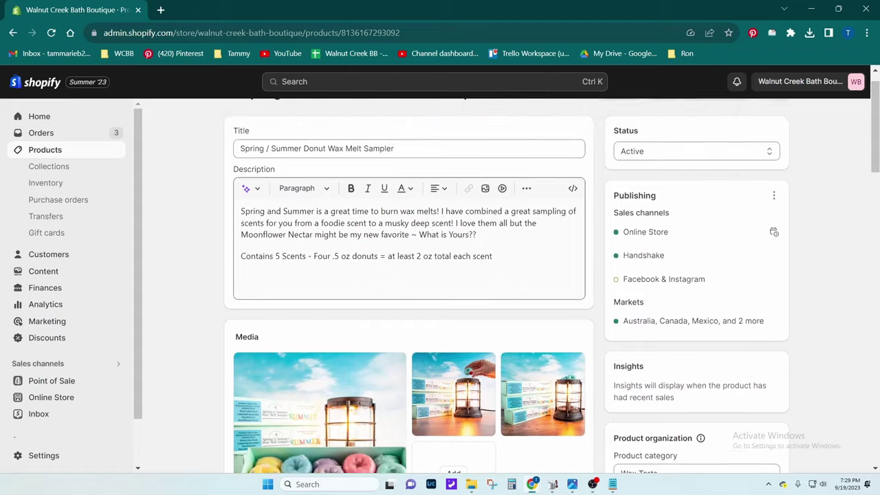
click(621, 121)
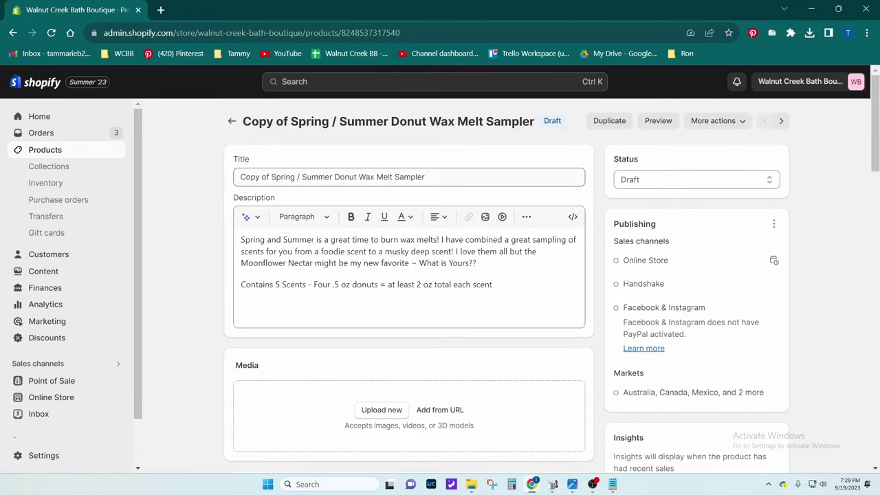
triple_click(409, 177)
text(Cranberry Pumpkin Wax Melts)
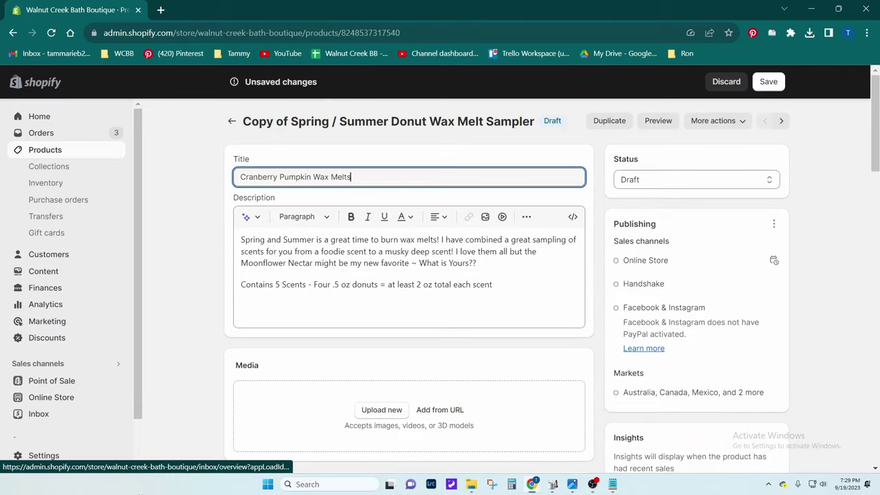
- Upload photo IMG_4988 from My Drive as the product's media
click(389, 411)
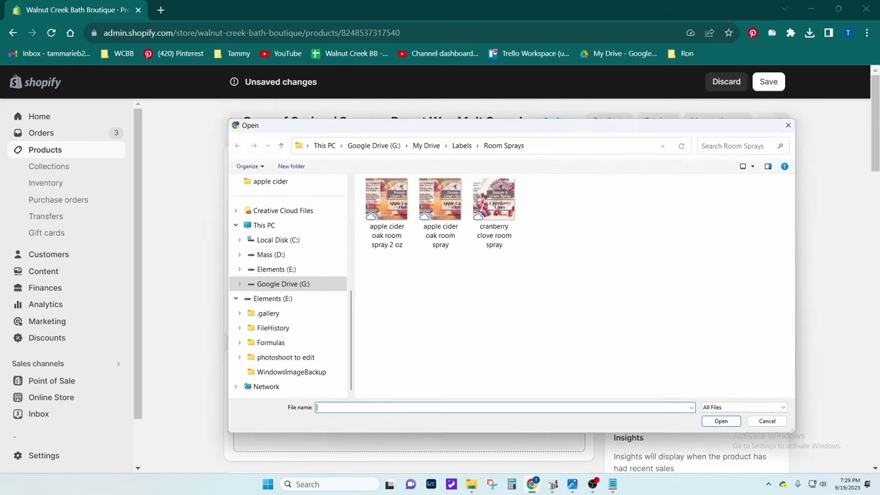
click(424, 145)
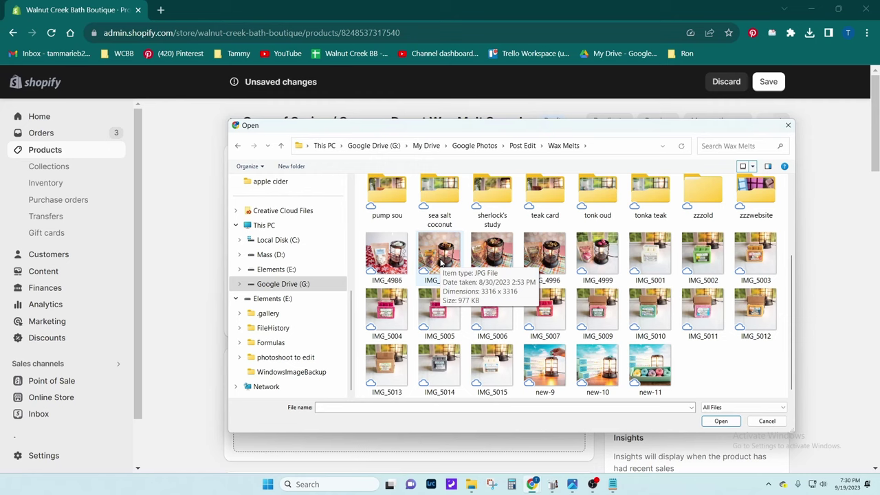
double_click(441, 263)
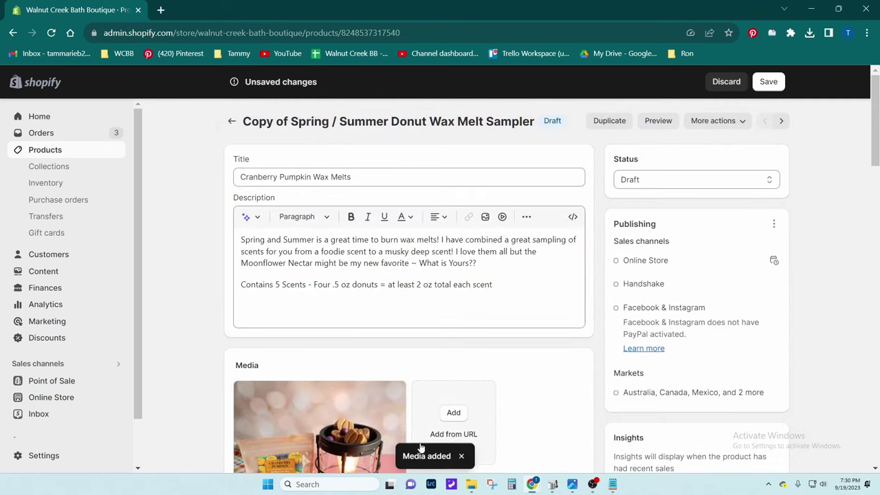
scroll(421, 443, down, 3)
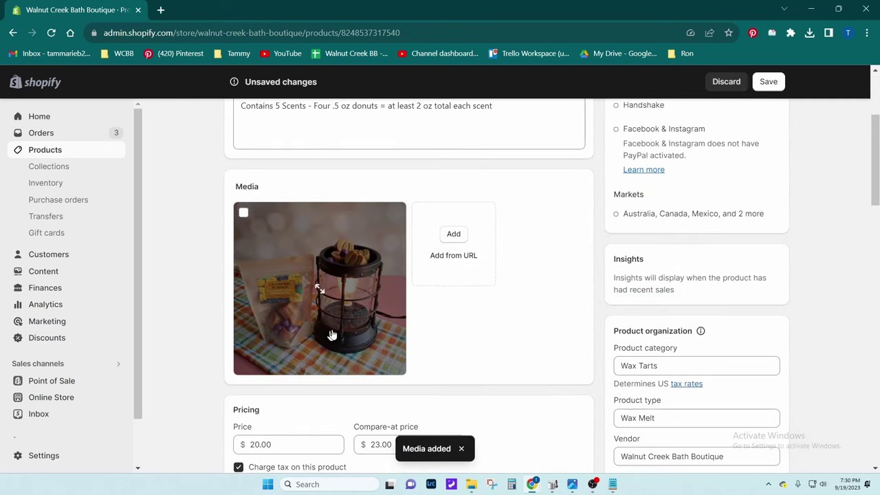
click(331, 335)
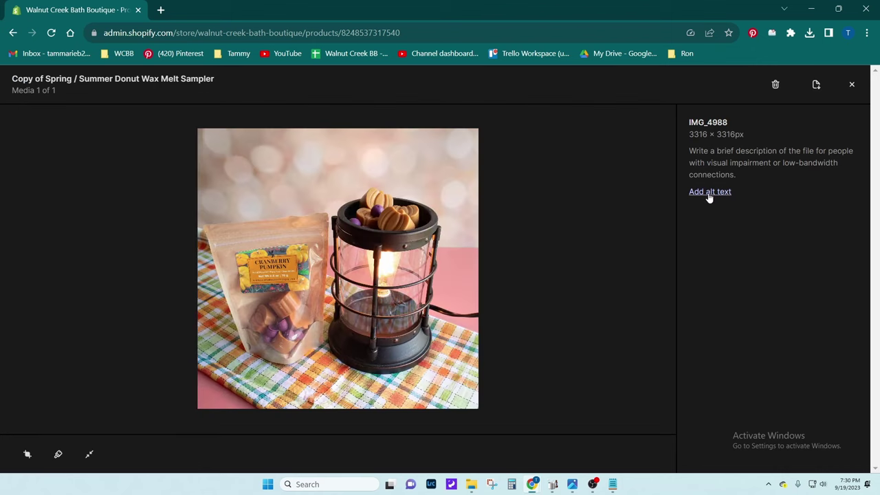
- Give IMG_4988 pasted alt text describing the 2.5 oz cranberry-pumpkin melt bag beside a lit warmer
click(709, 192)
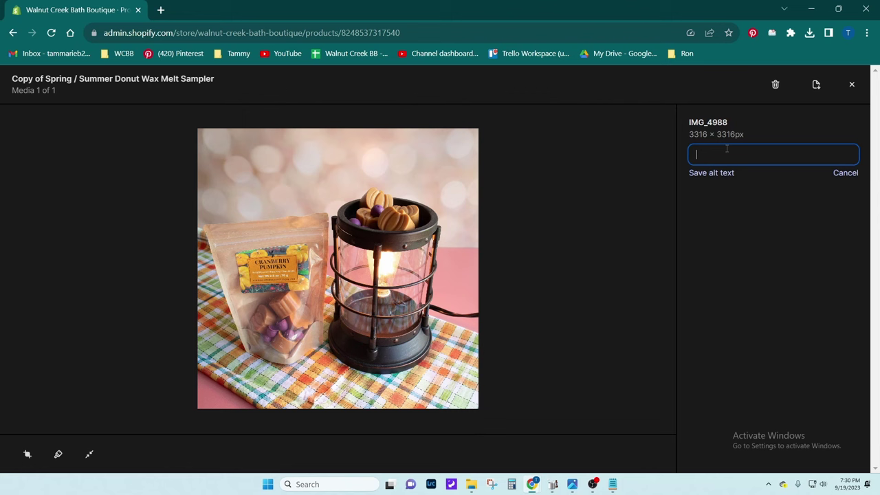
text(1 2.5 oz bag of cute pumpkin and cranberry wax melts. Next to this is a wax burner with a light and some cranberry and pumpkin wax in the burner cup. They are sitting on a plaid fall colors fabric with a twinkle light background)
key(Return)
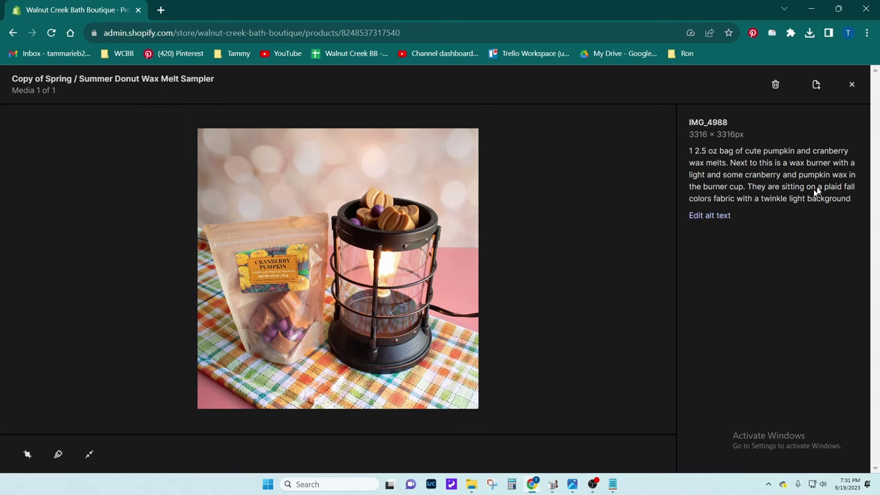
click(852, 87)
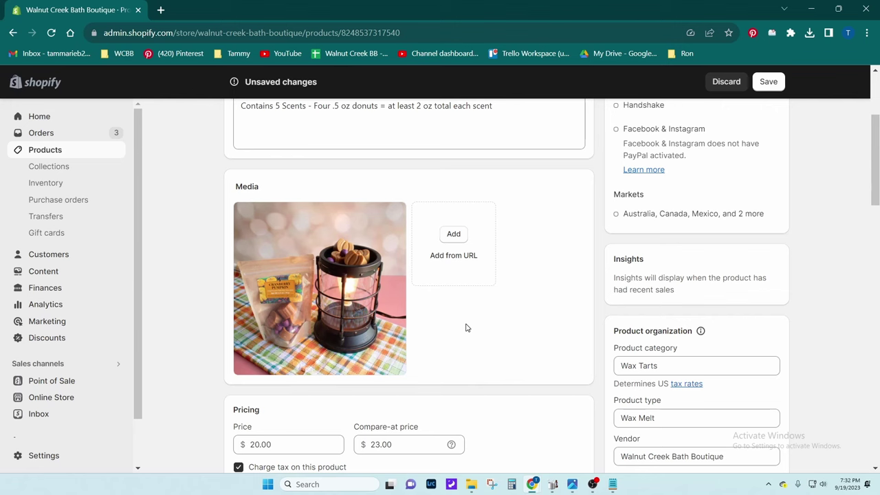
- Set the price to 5.00 and clear the compare-at price
scroll(464, 326, down, 3)
key(Tab)
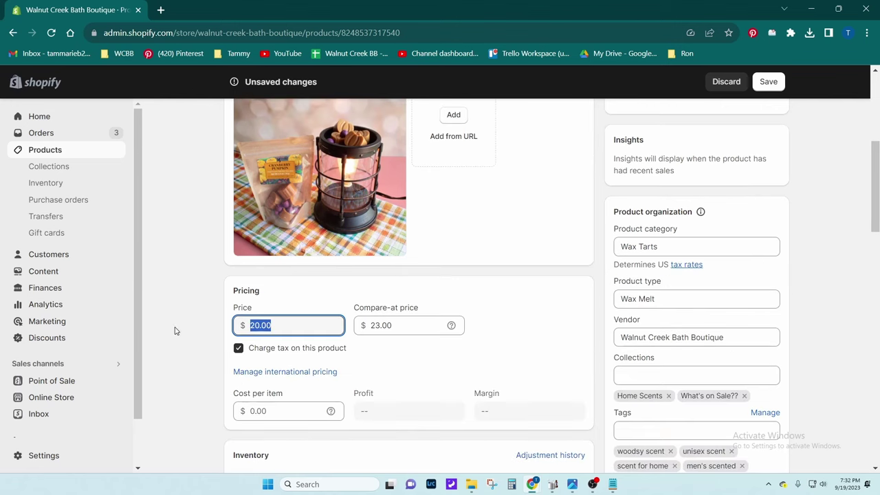
text(5.)
key(Tab)
key(BackSpace)
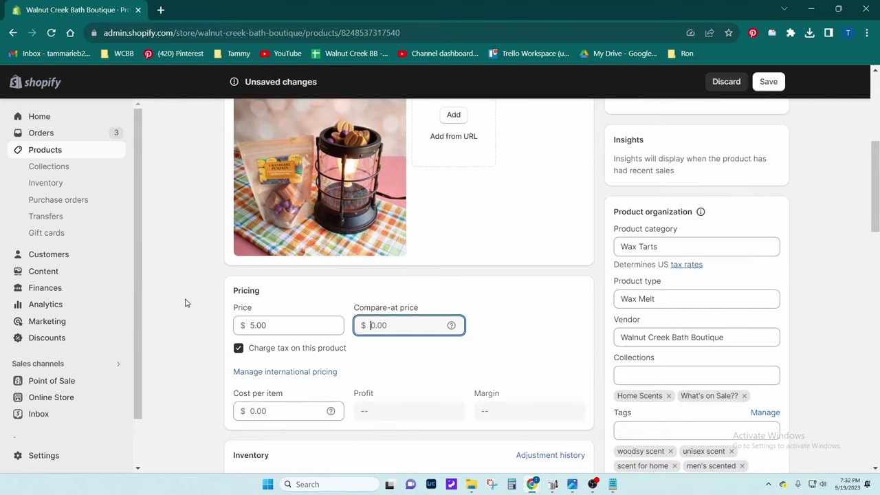
- Adjust on-hand stock by 3 and change the weight from 14.0 to 3.5 oz
scroll(356, 430, down, 6)
click(551, 259)
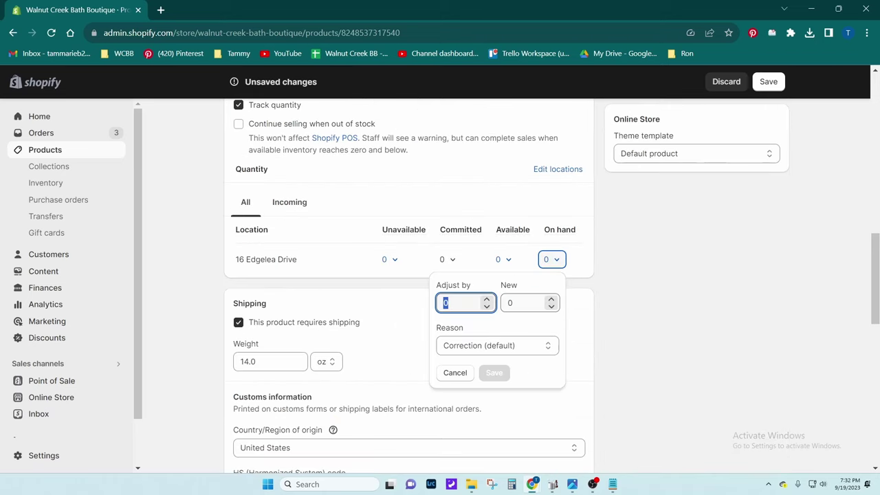
text(3)
key(Return)
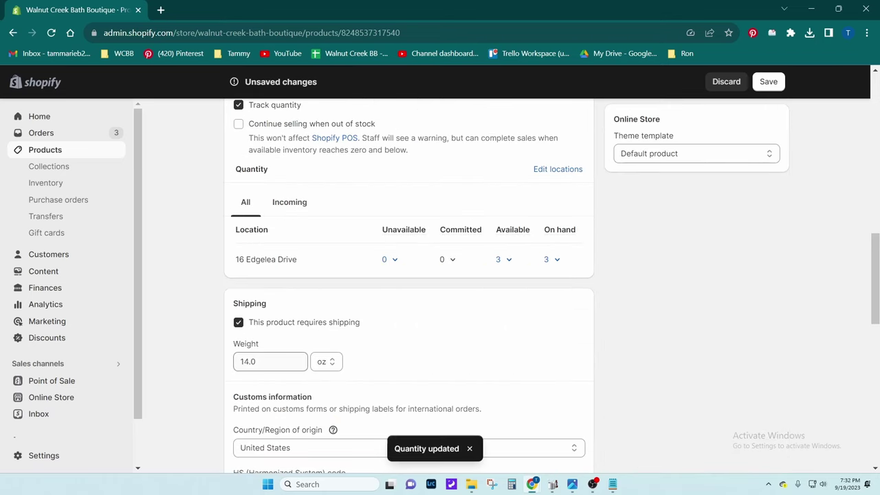
double_click(259, 361)
text(3)
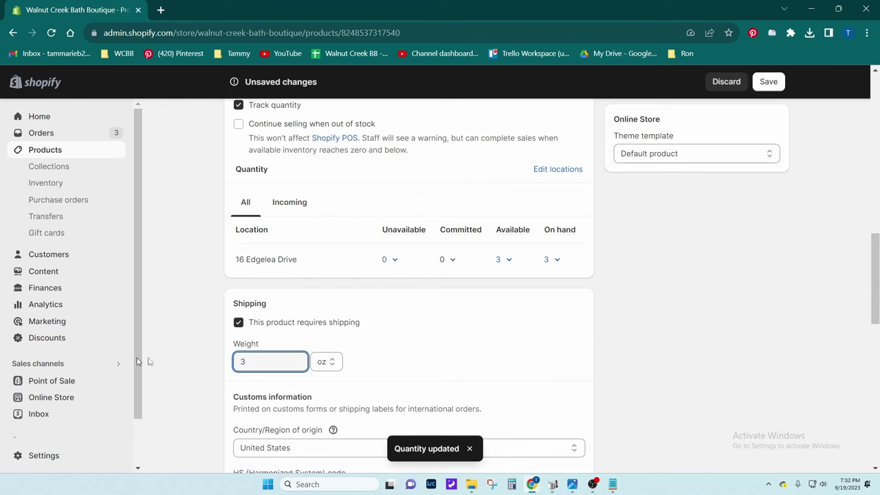
text(.5)
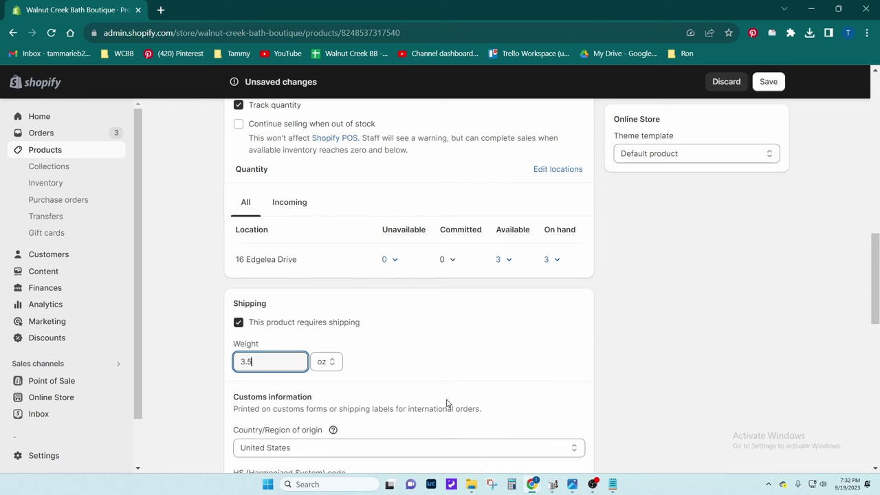
- Add the 'fruity scent' tag to the product
scroll(475, 403, down, 4)
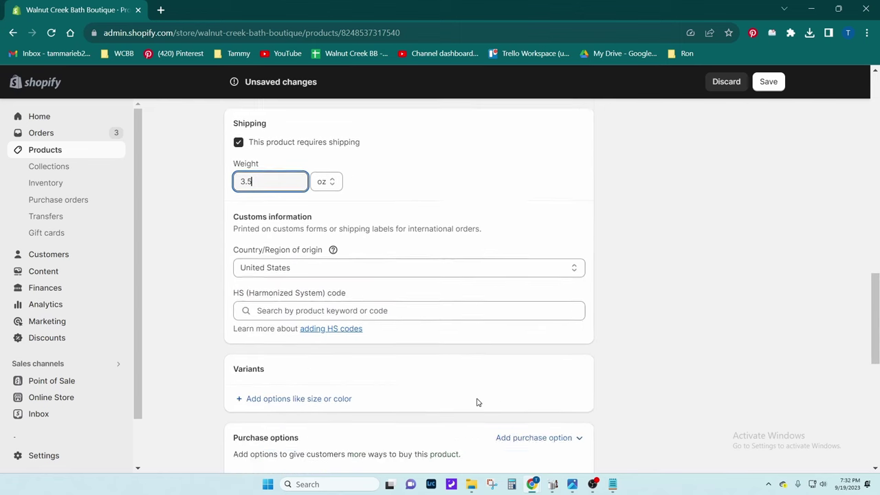
scroll(478, 402, up, 7)
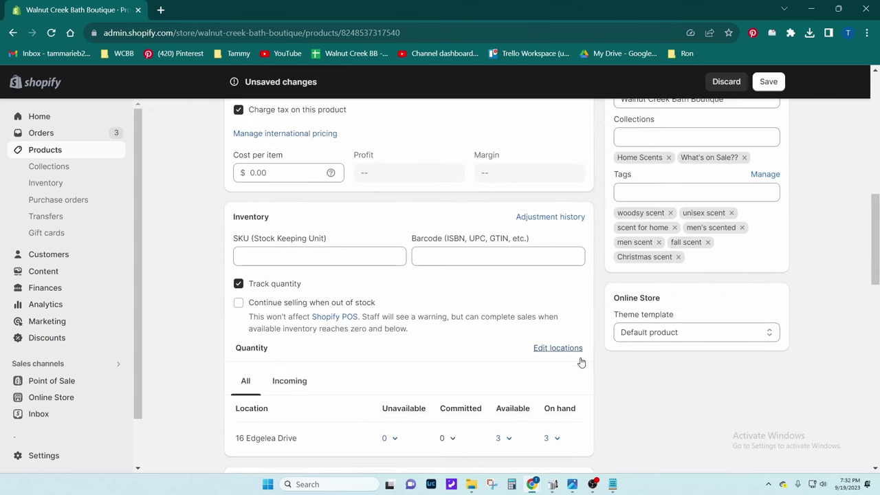
click(765, 174)
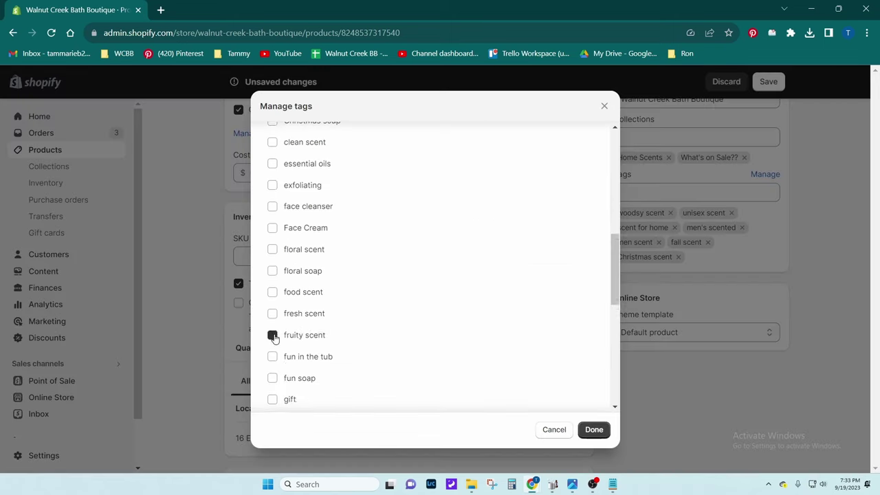
click(594, 430)
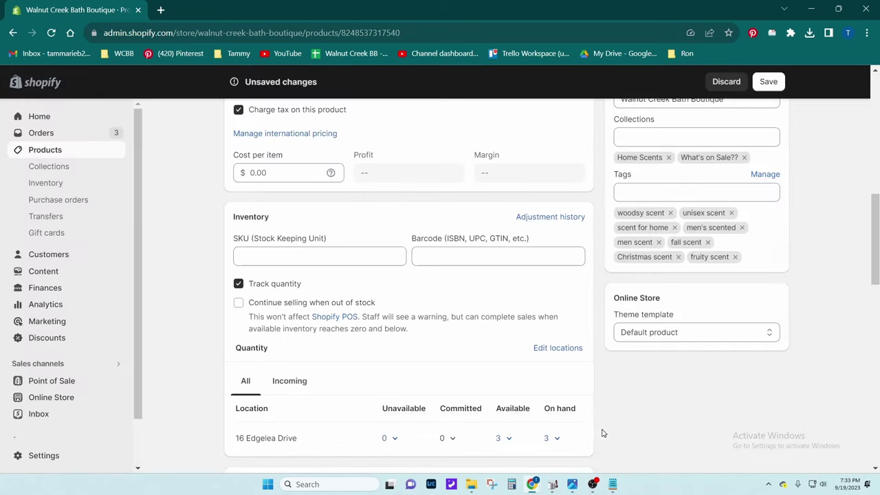
scroll(599, 426, up, 3)
scroll(598, 425, up, 6)
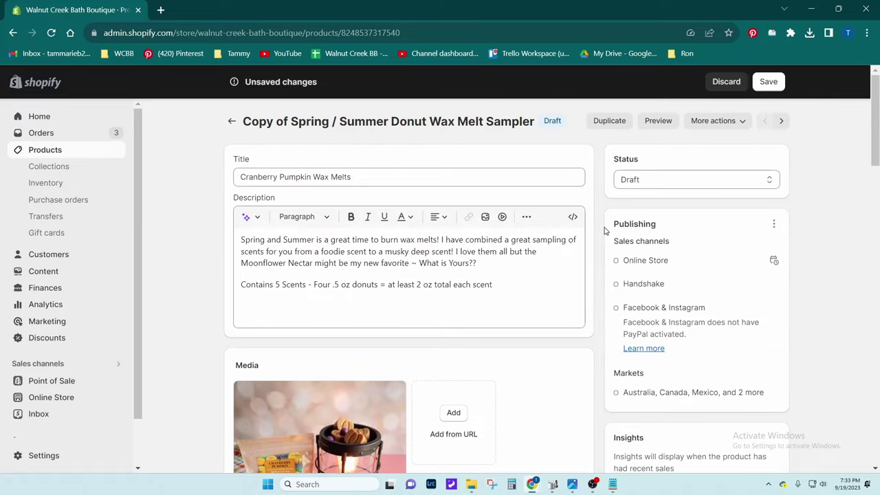
click(160, 10)
- On micasandmore.com, open the Cranberry Pumpkin fragrance oil page and select its scent-notes sentence
text(mic)
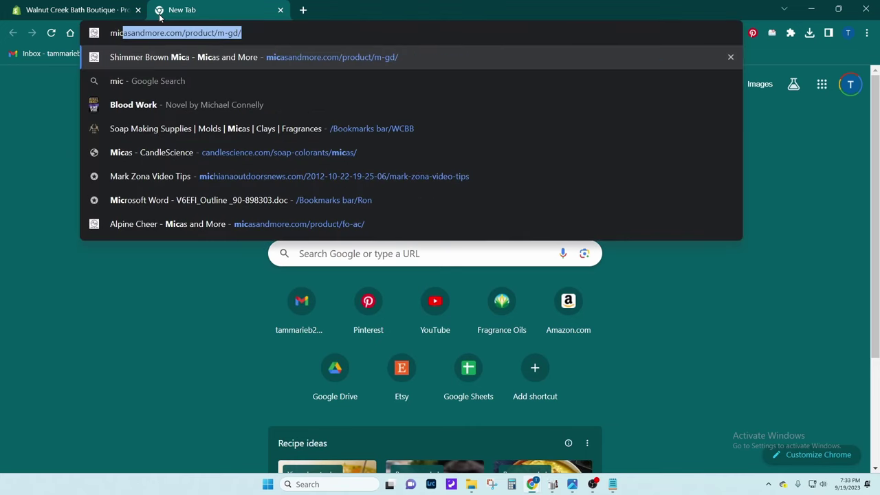
key(Return)
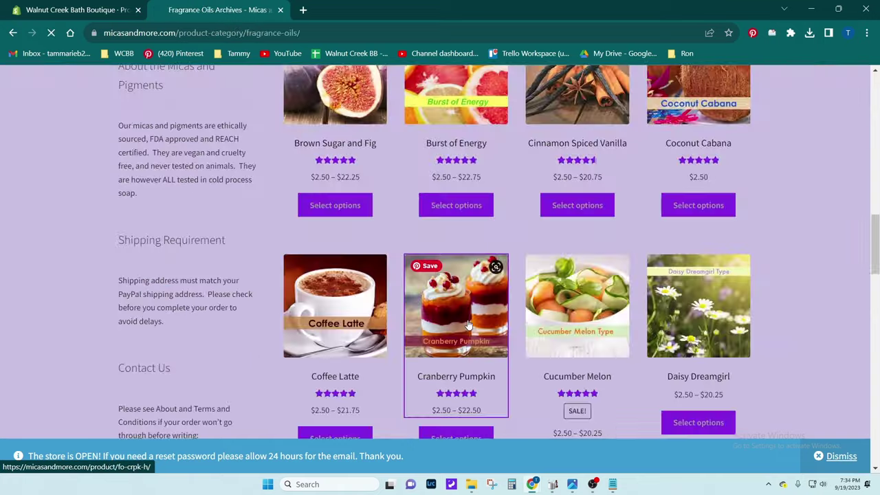
click(467, 323)
scroll(467, 320, down, 10)
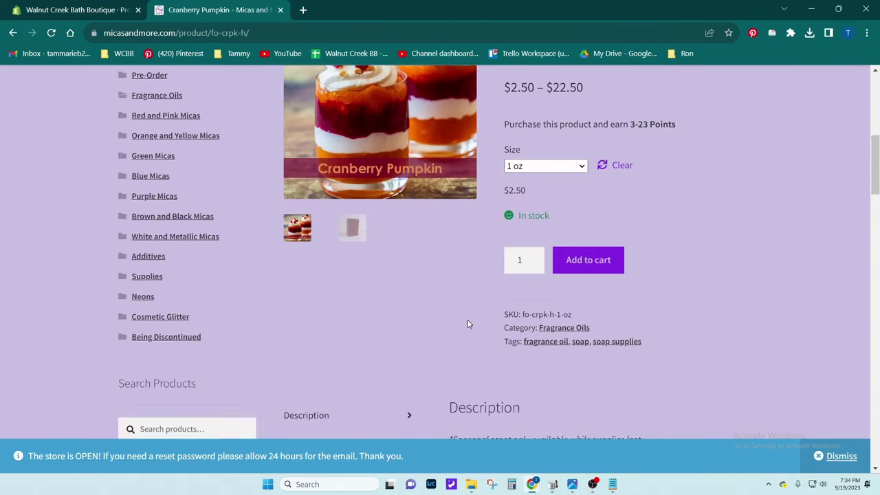
scroll(525, 255, down, 2)
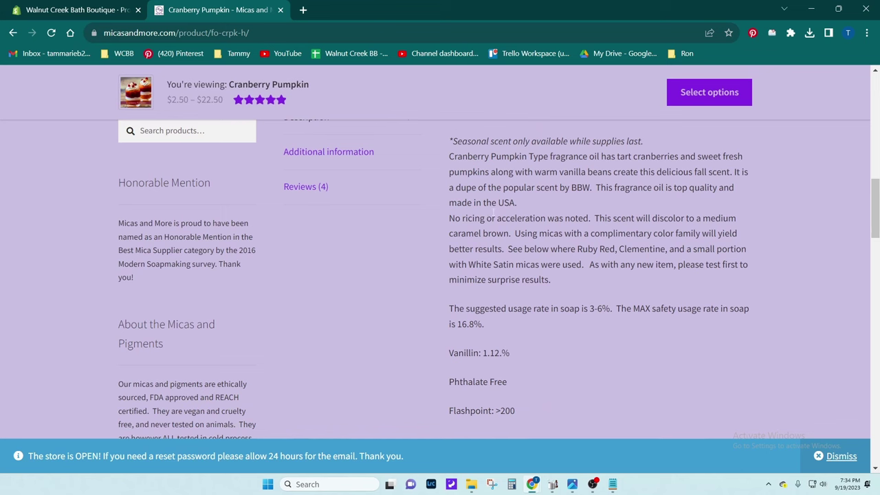
drag(601, 157, 730, 172)
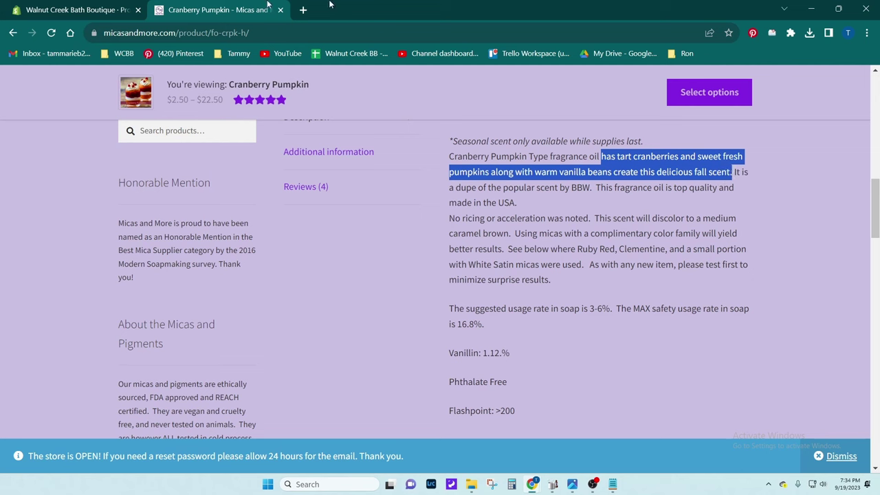
- Replace the first description paragraph with the copied scent sentence, starting it with 'This wax'
click(88, 16)
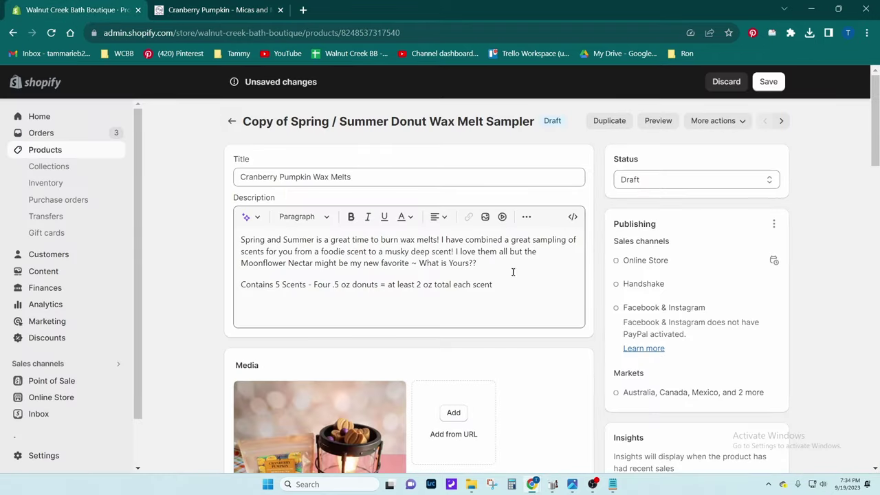
click(449, 252)
triple_click(411, 259)
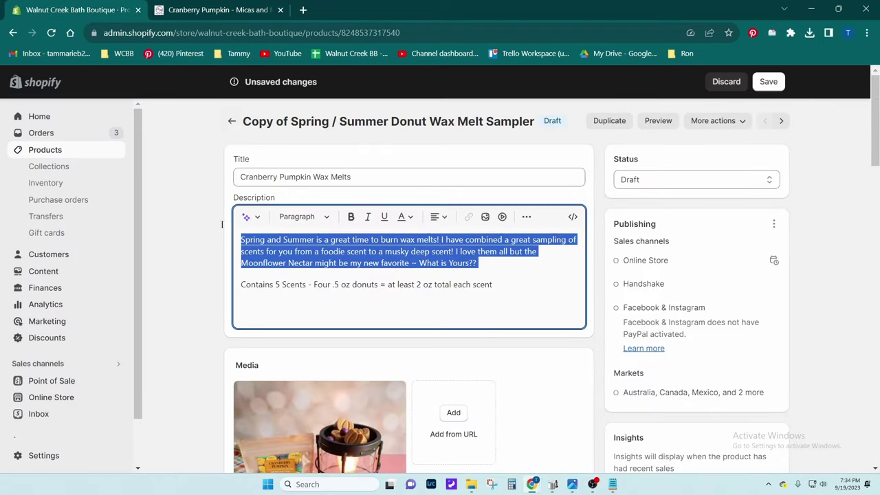
text(has tart cranberries and sweet fresh pumpkins along with warm vanilla beans create this delicious fall scent.)
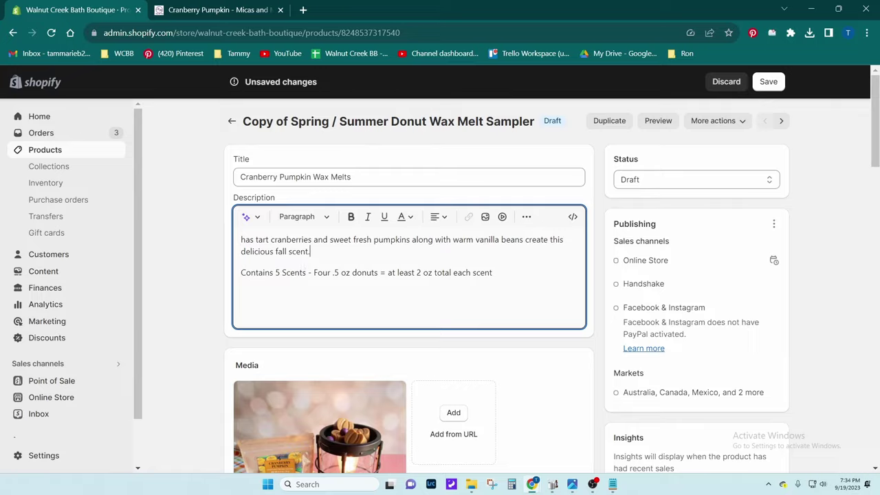
click(241, 239)
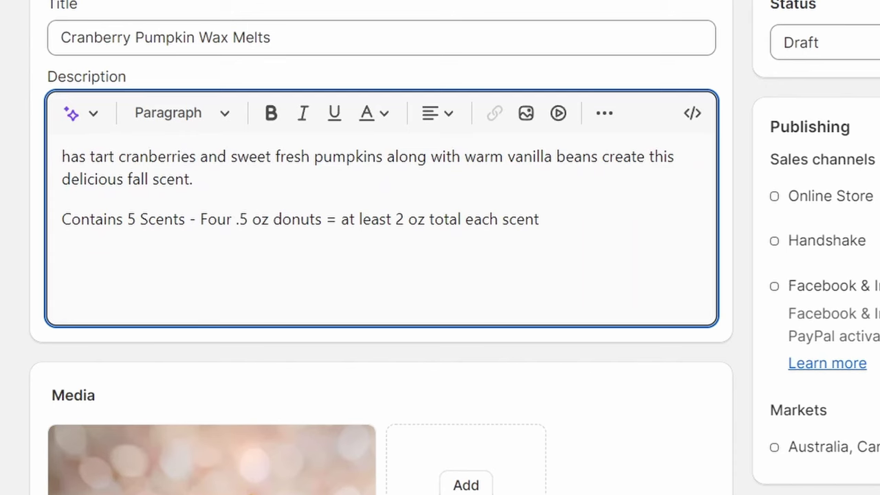
text(This wax)
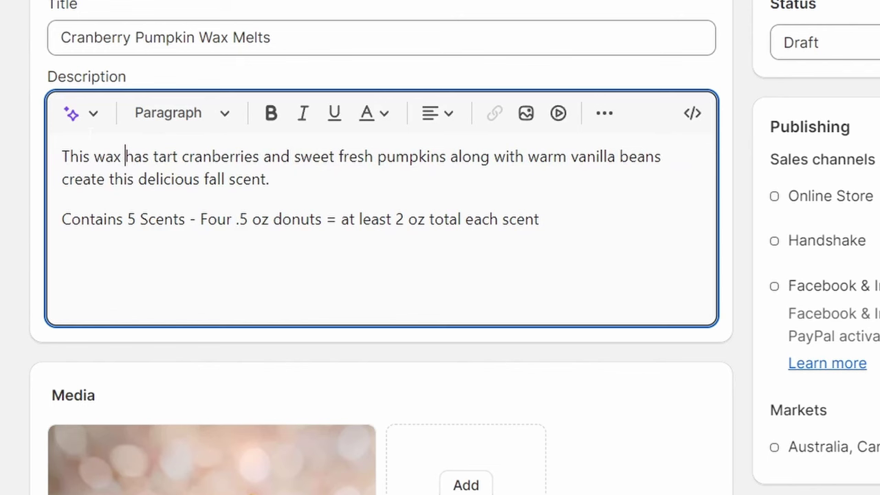
- Keep an AI rephrase of that paragraph and change the 'Contains 5 Scents' line to '2.5 oz wax'
drag(310, 184, 61, 157)
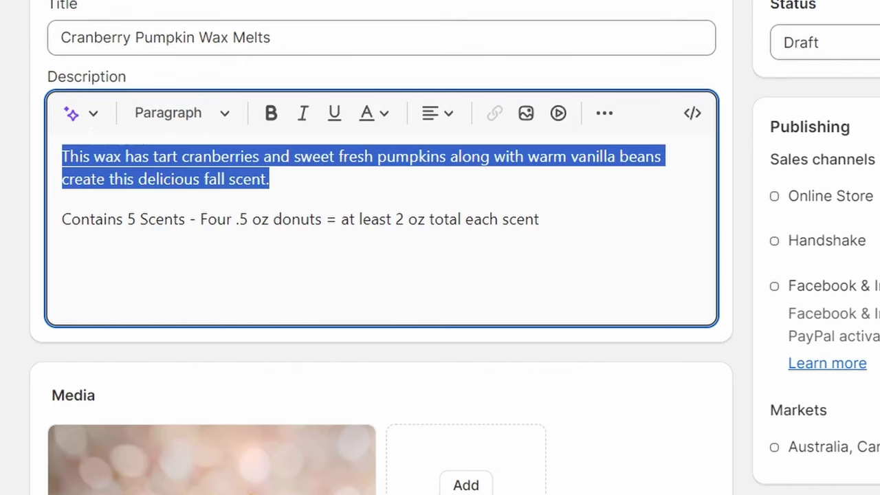
click(92, 123)
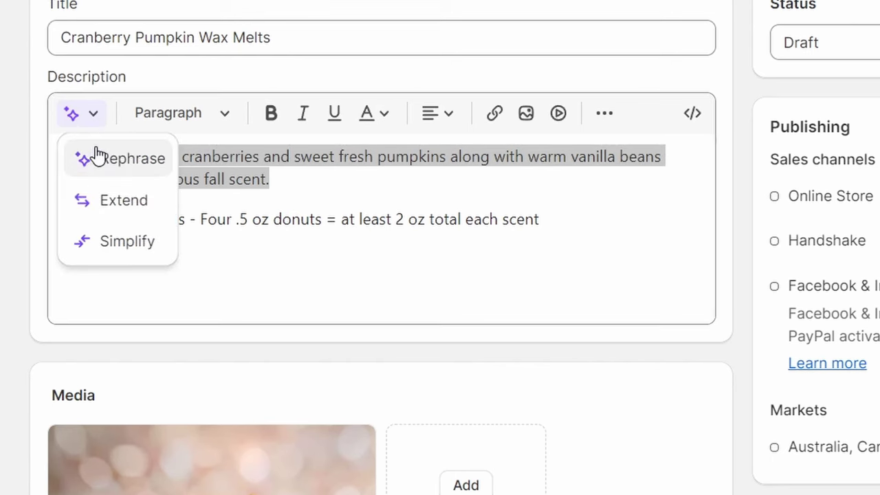
click(94, 158)
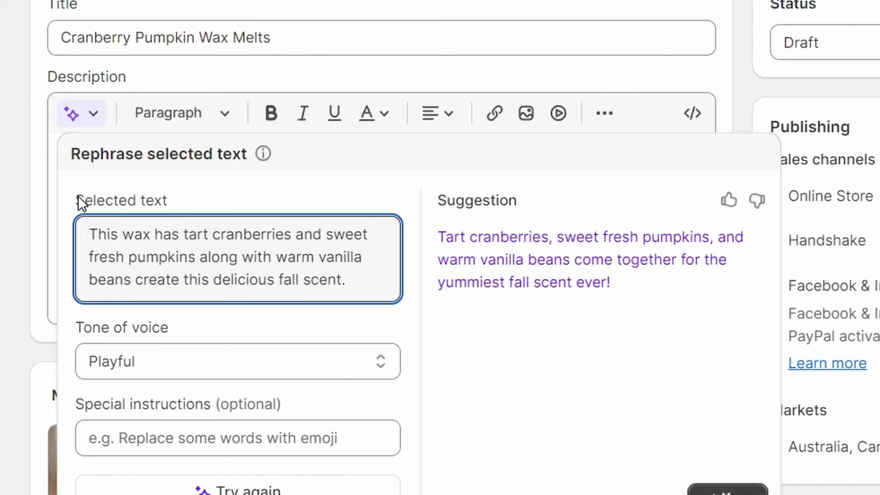
click(711, 491)
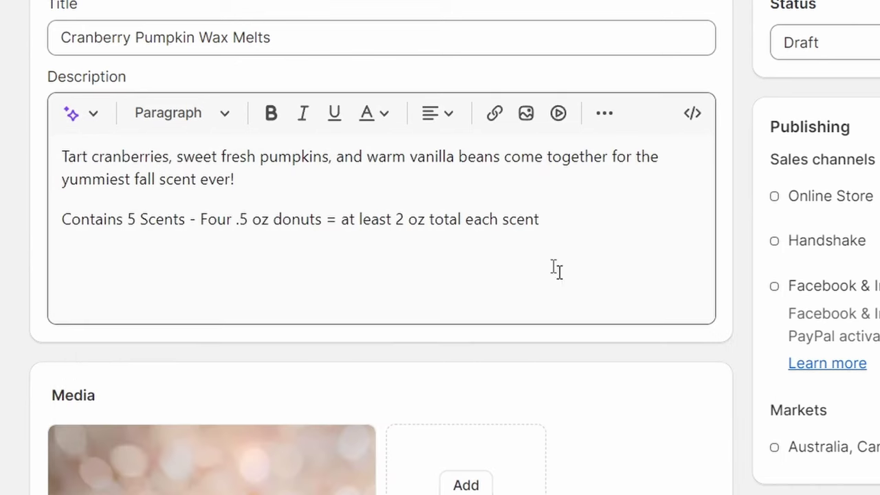
triple_click(113, 217)
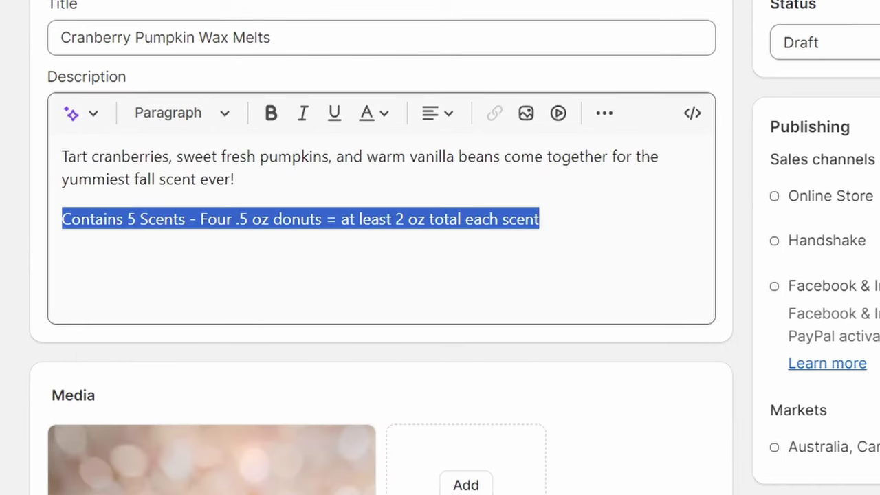
key(BackSpace)
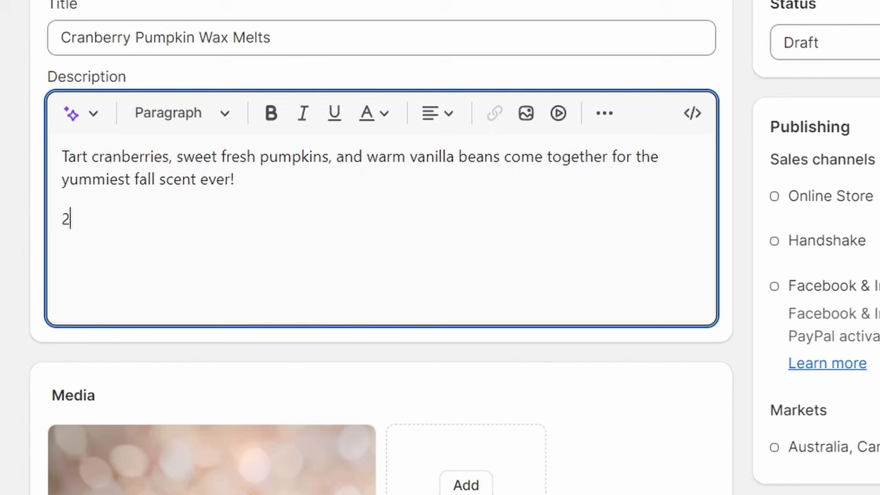
text(2.5 oz wax)
scroll(440, 275, down, 5)
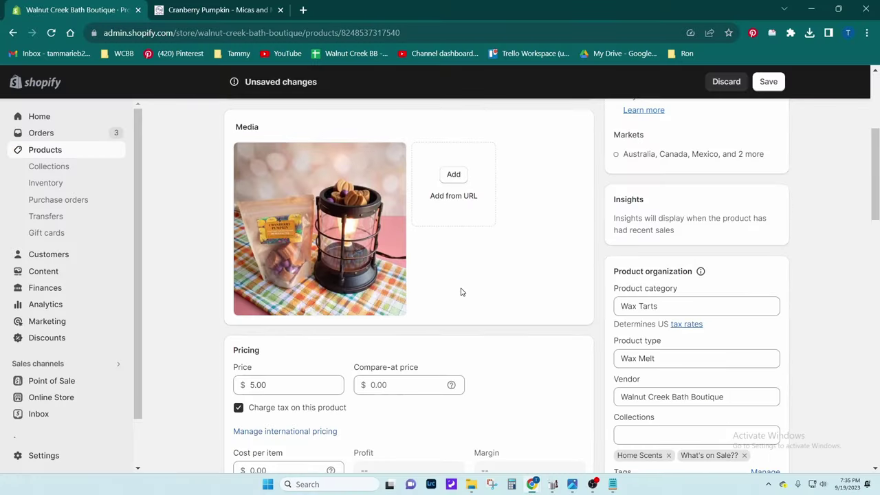
- Delete all text in the Additional Information metafield and save the product
scroll(462, 292, down, 5)
scroll(462, 292, down, 15)
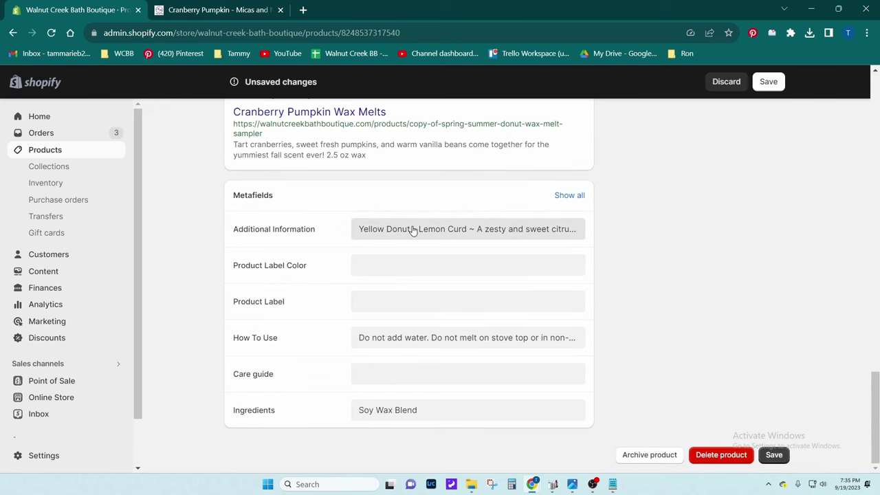
click(412, 233)
scroll(468, 344, down, 1)
drag(468, 375, 342, 224)
key(BackSpace)
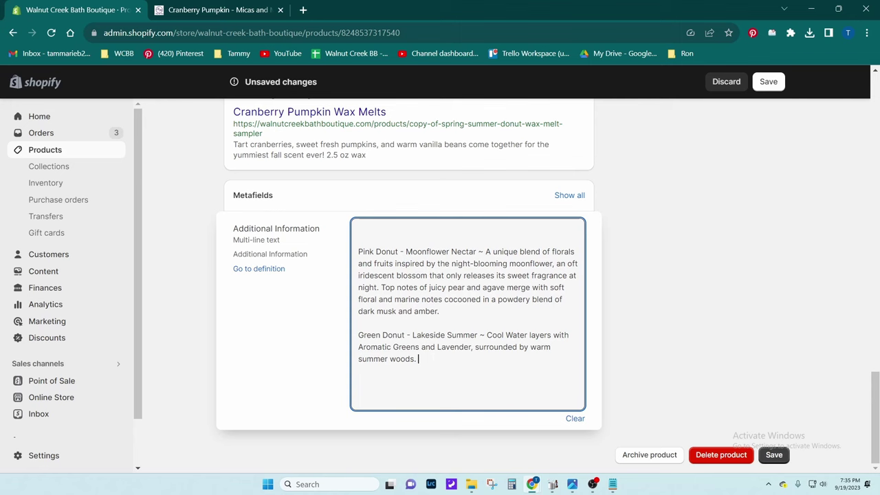
key(ctrl+a)
key(BackSpace)
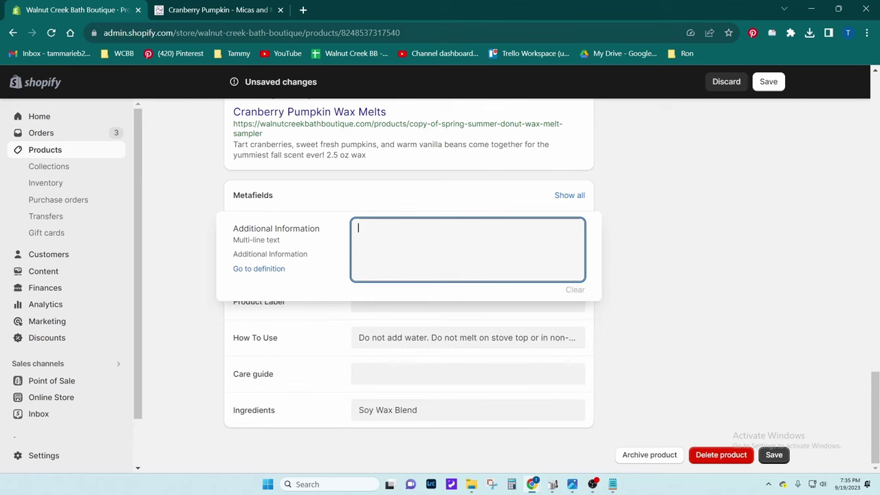
key(ctrl+s)
- Duplicate the Cranberry Pumpkin product, retitling the copy with 'Shimmering Snowflake'
scroll(622, 308, up, 15)
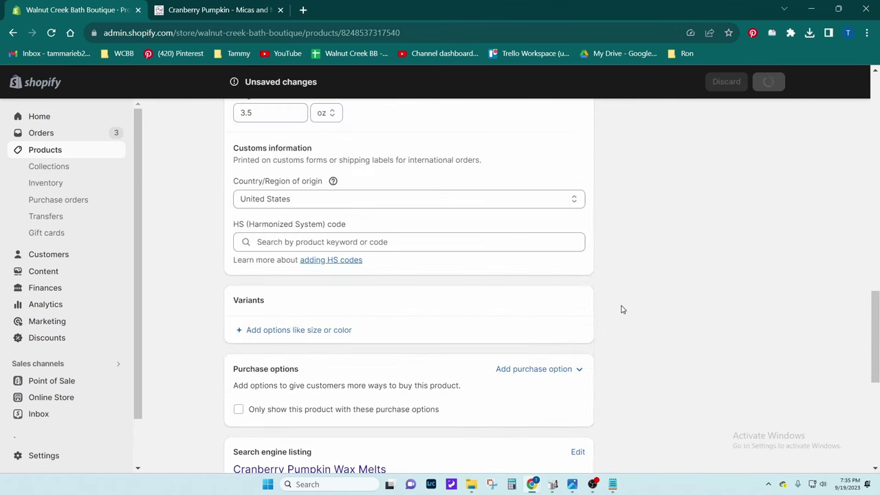
scroll(626, 309, up, 3)
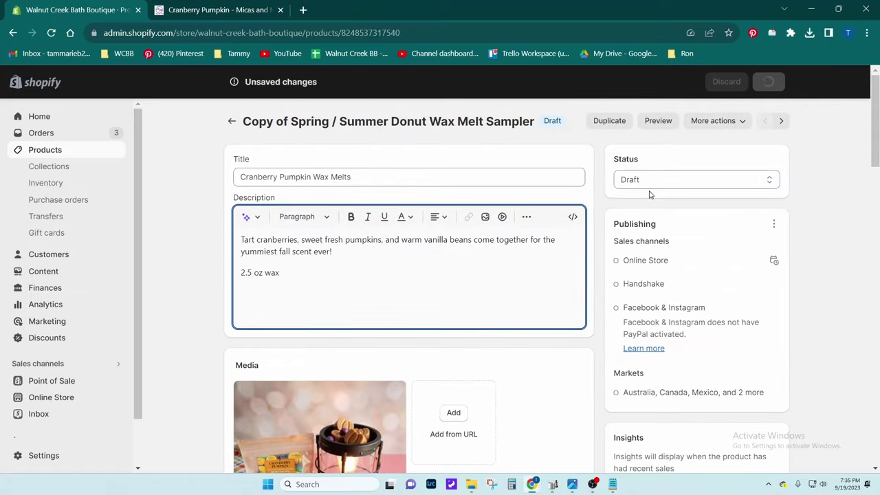
click(609, 121)
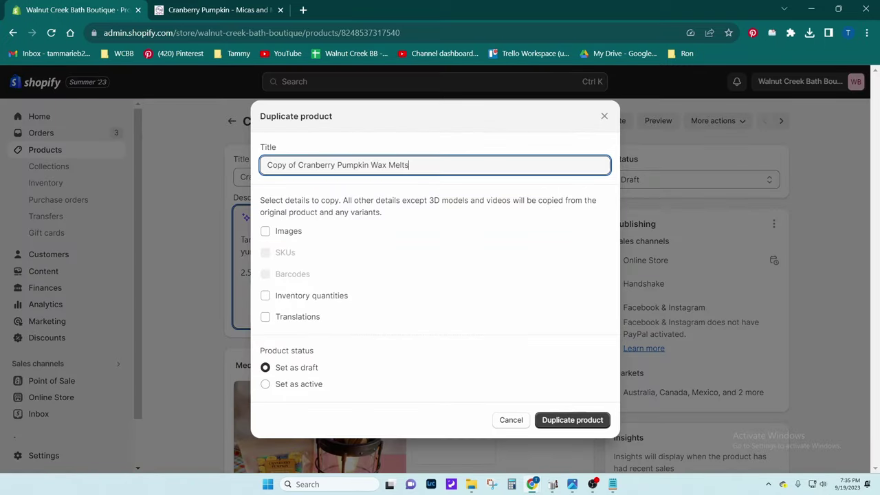
drag(369, 165, 192, 148)
text(S)
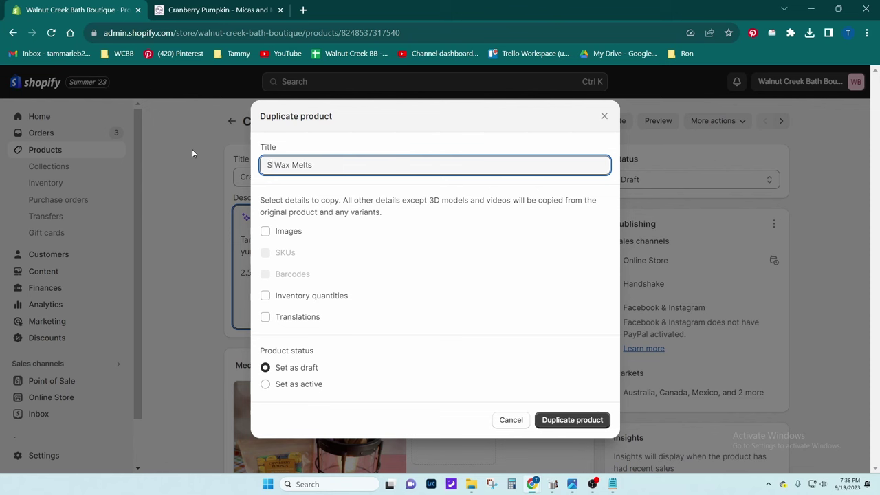
text(himmering Sno)
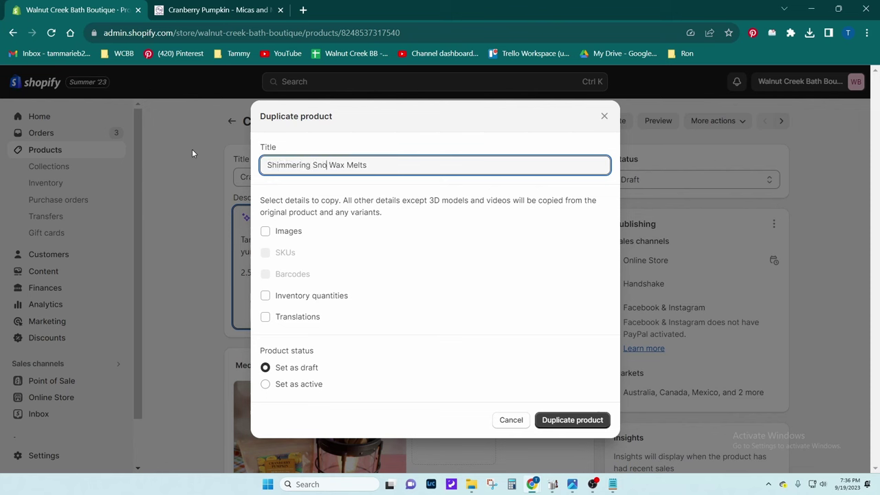
text(wflake)
- Create the duplicate product and upload IMG_4986 as its photo
click(550, 421)
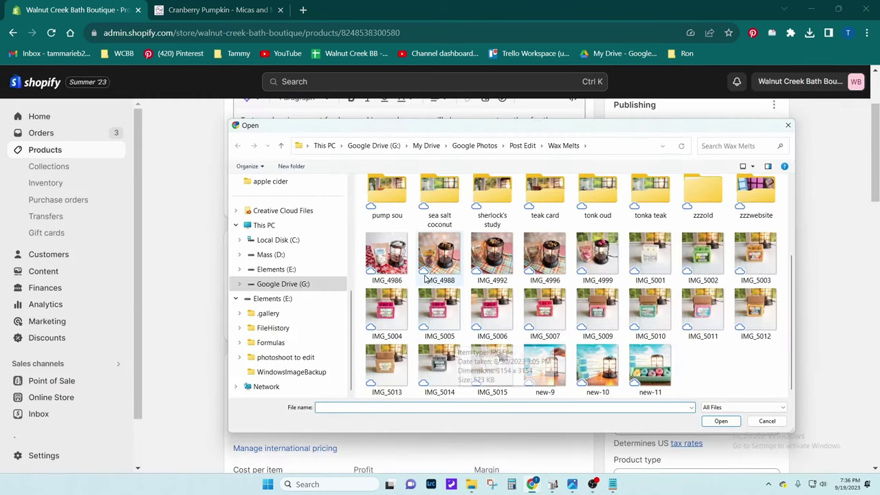
double_click(385, 264)
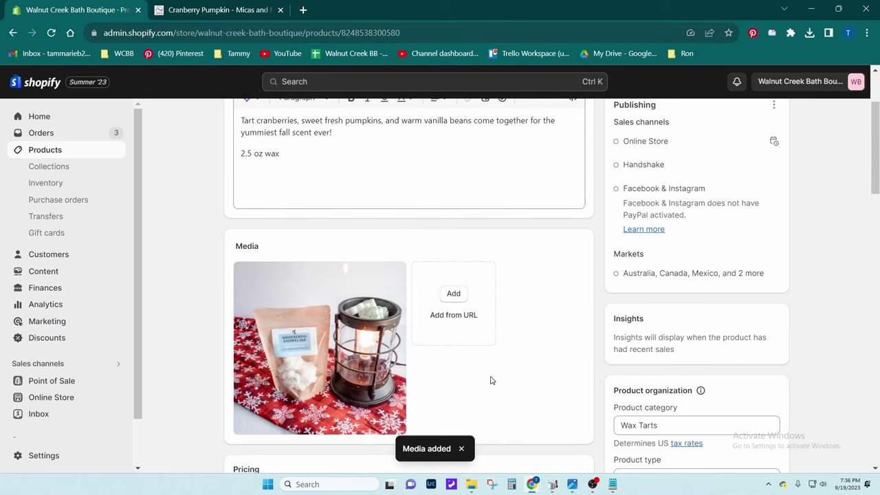
scroll(490, 380, down, 4)
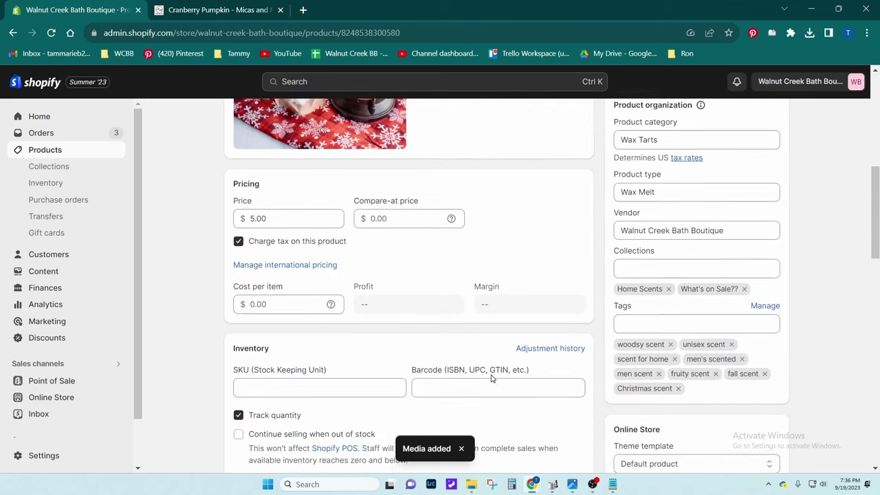
scroll(491, 380, down, 3)
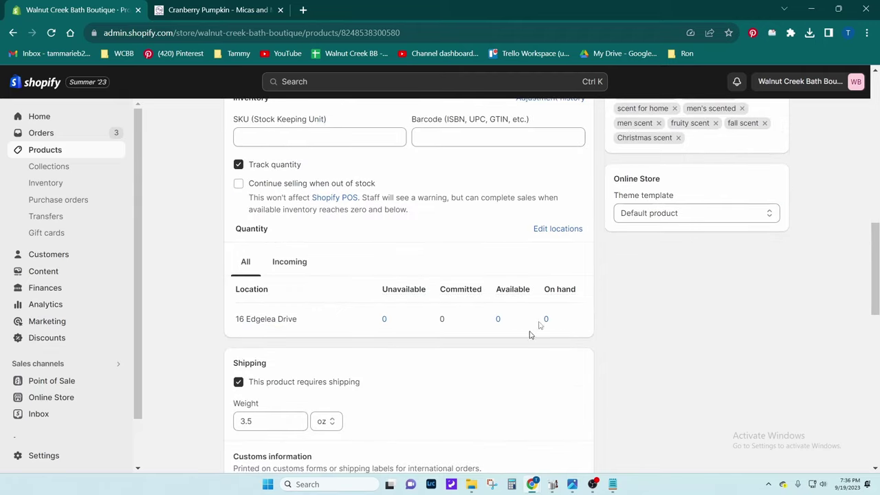
- Check stock levels in SoapMaker, then set on-hand quantity to 7
mouse_move(535, 483)
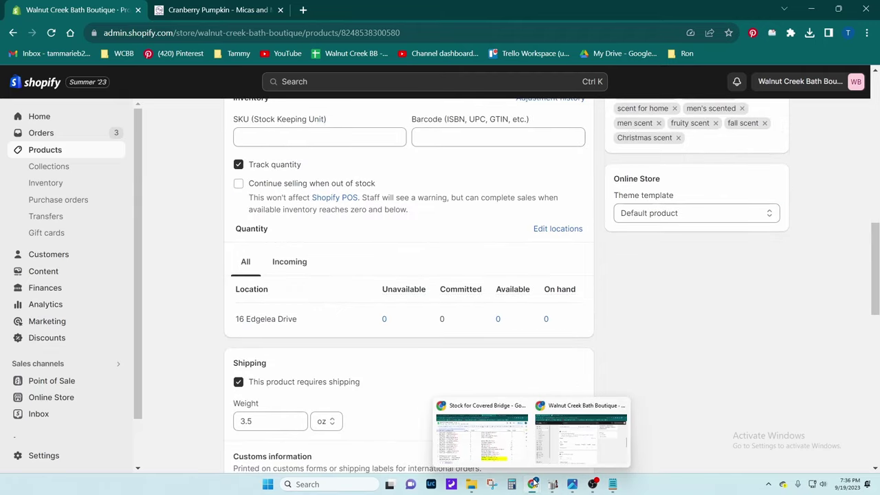
click(555, 484)
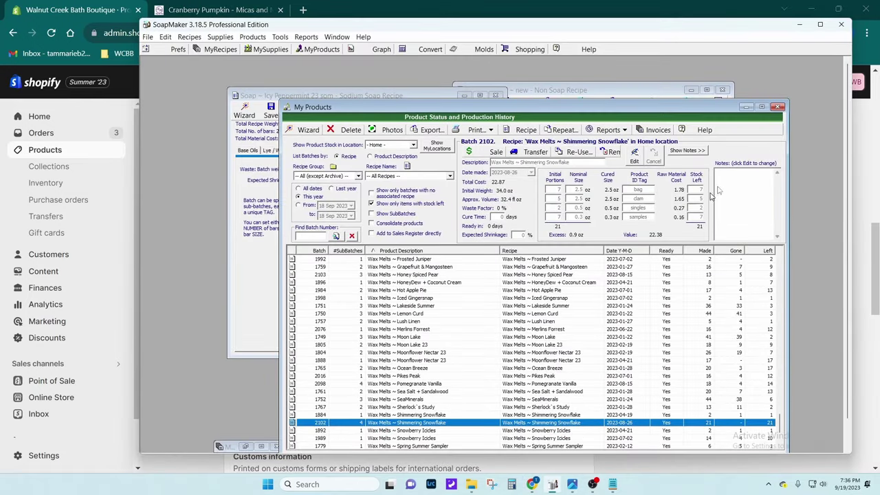
click(800, 26)
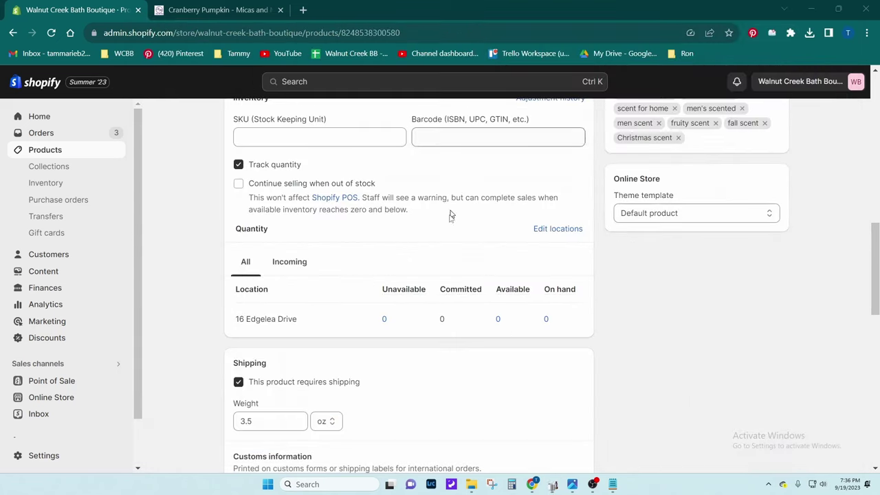
click(551, 319)
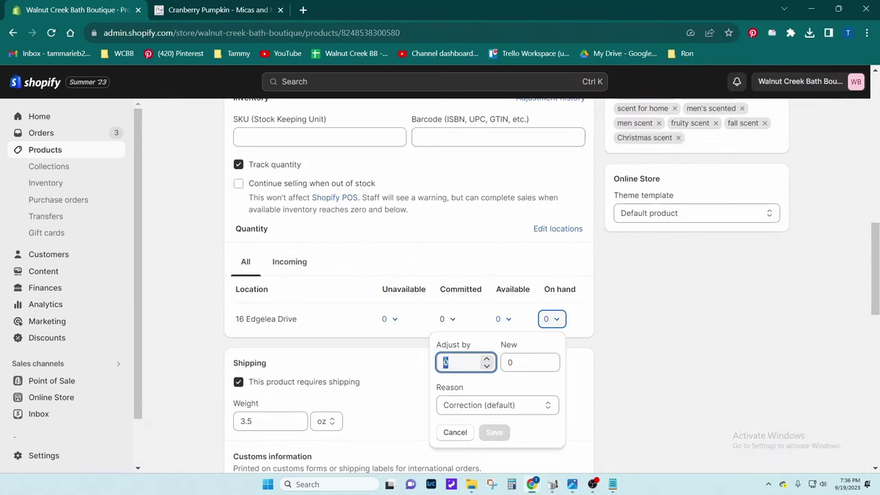
text(7)
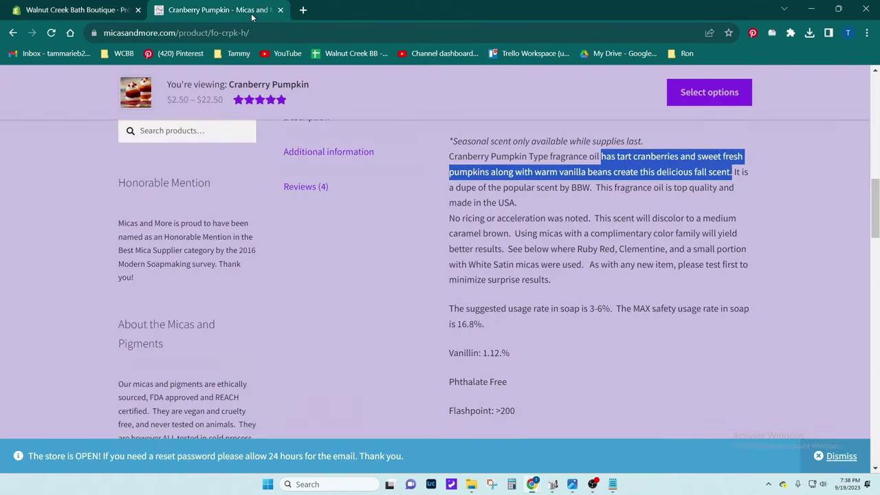
- Select the Shimmering Snowflake fragrance description and notes on the supplier's page
click(281, 28)
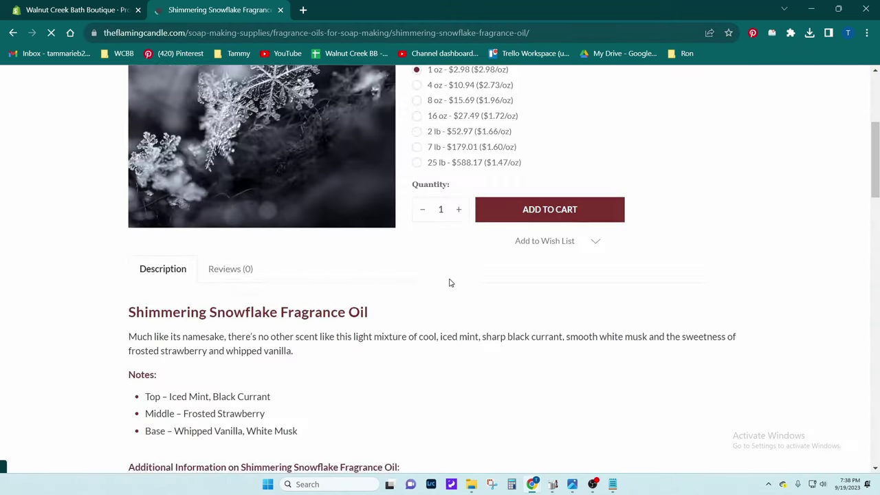
scroll(448, 283, down, 1)
drag(128, 234, 319, 331)
key(ctrl+c)
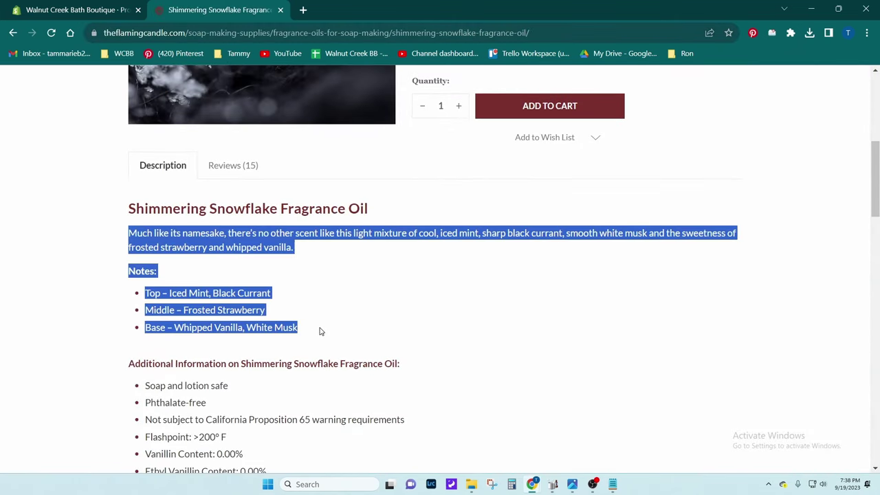
- Paste the Shimmering Snowflake description over the old paragraph, trying and discarding an AI rephrase
click(31, 5)
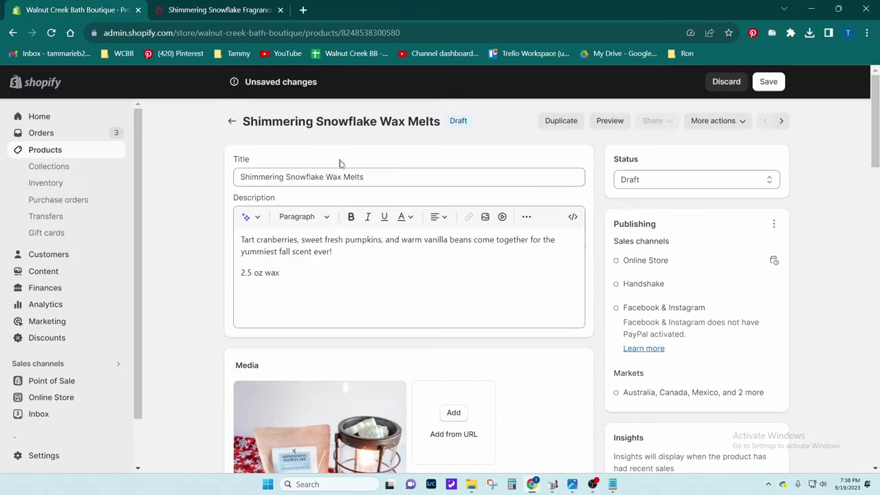
drag(332, 252, 231, 229)
key(ctrl+v)
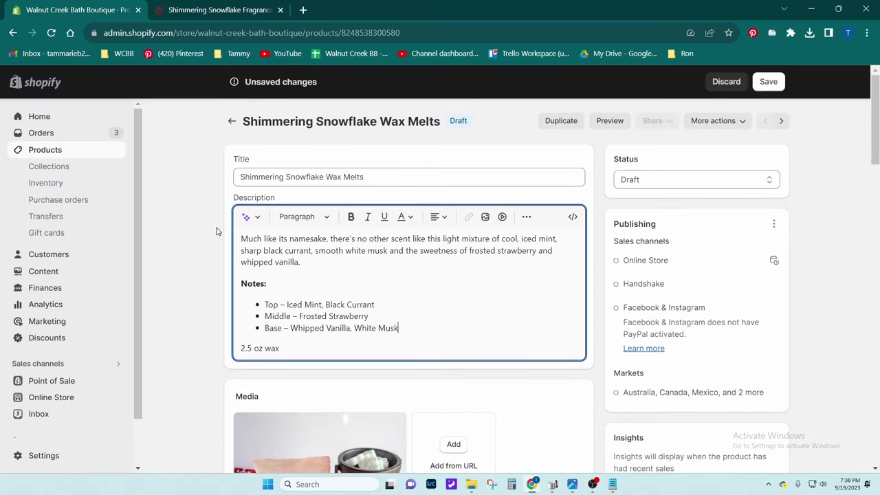
drag(398, 328, 240, 238)
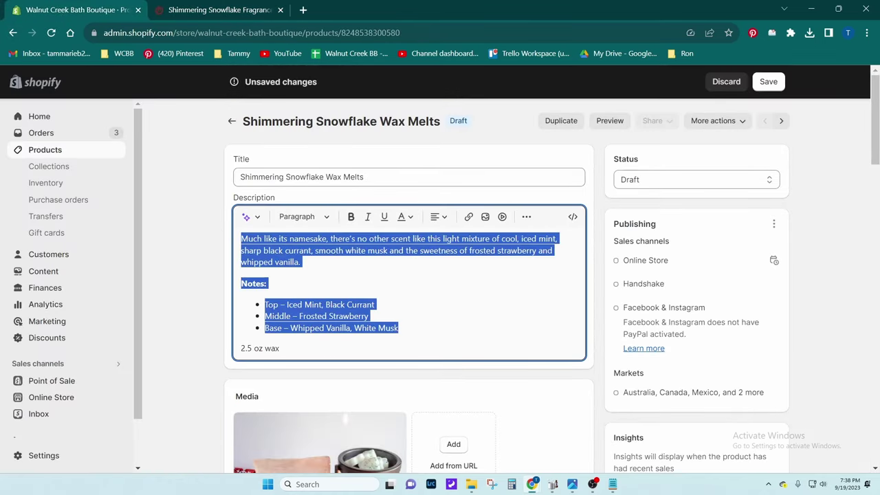
click(242, 217)
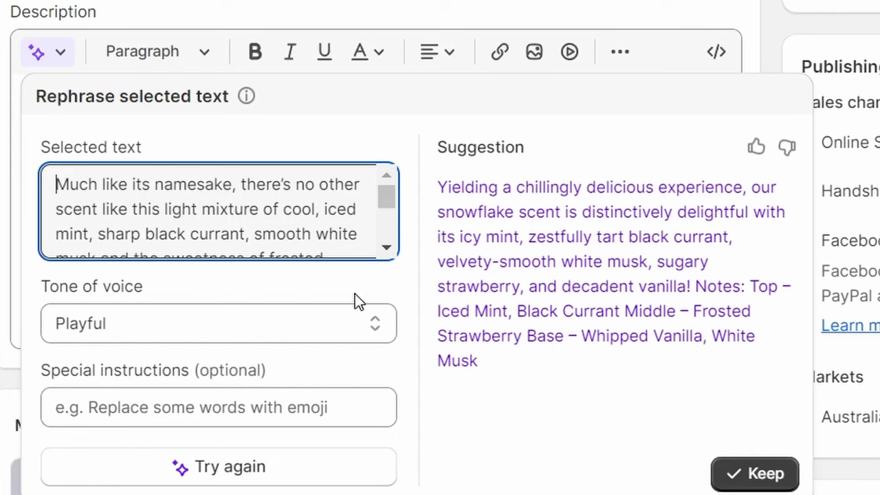
click(273, 473)
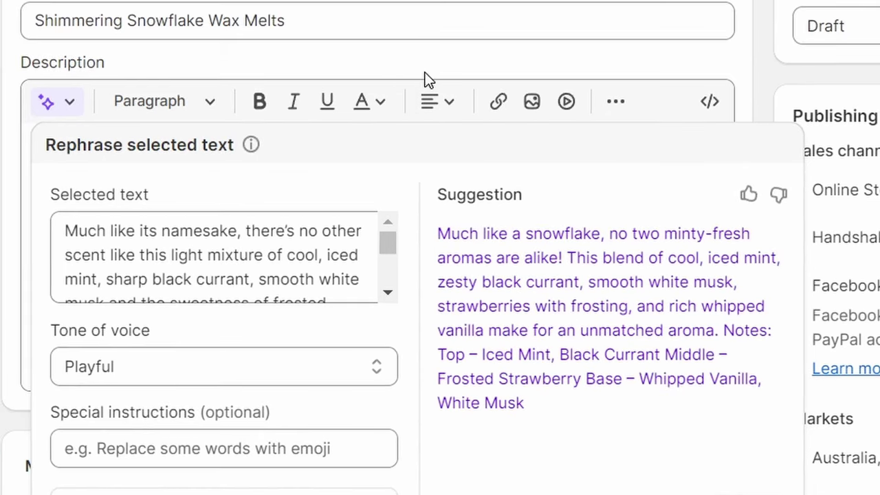
click(373, 77)
click(167, 157)
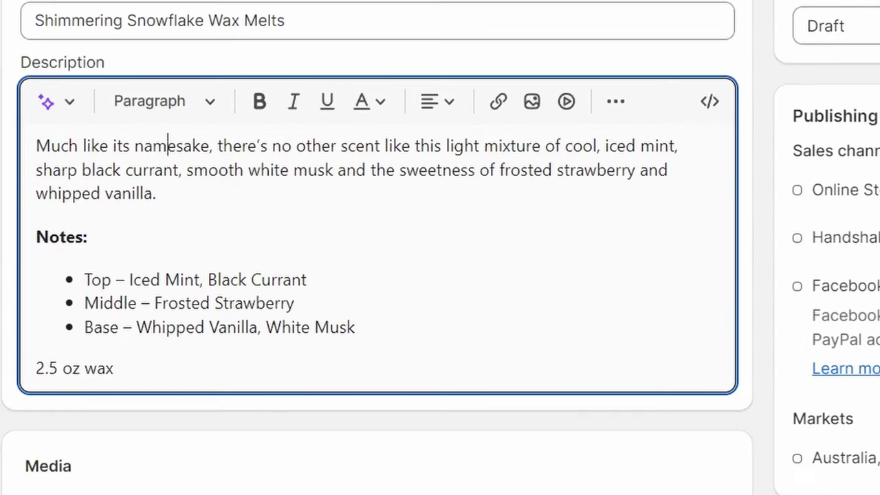
- Fix the first line's wording so it refers to the 'wax melt scent'
drag(340, 145, 379, 146)
text(wax)
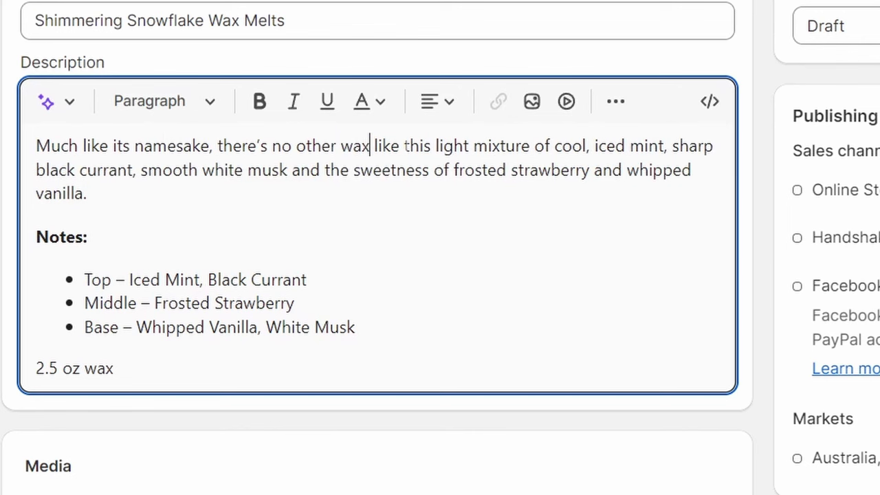
text( wemt like)
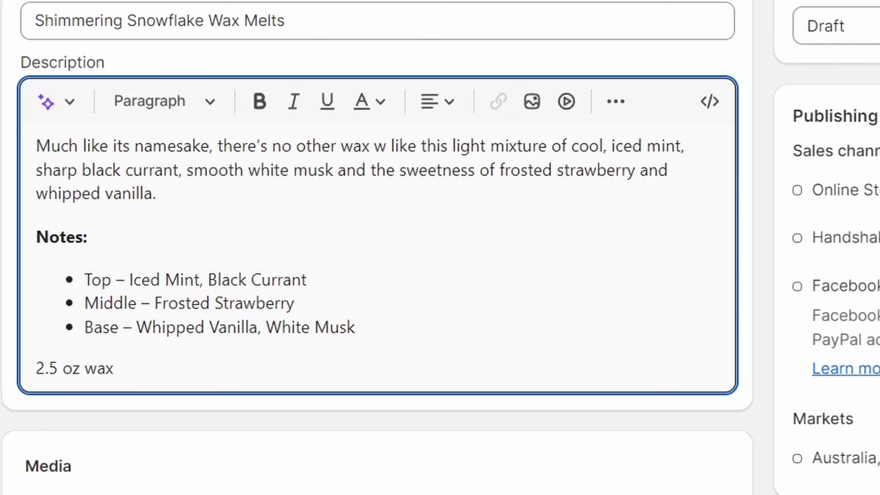
key(BackSpace)
key(BackSpace)
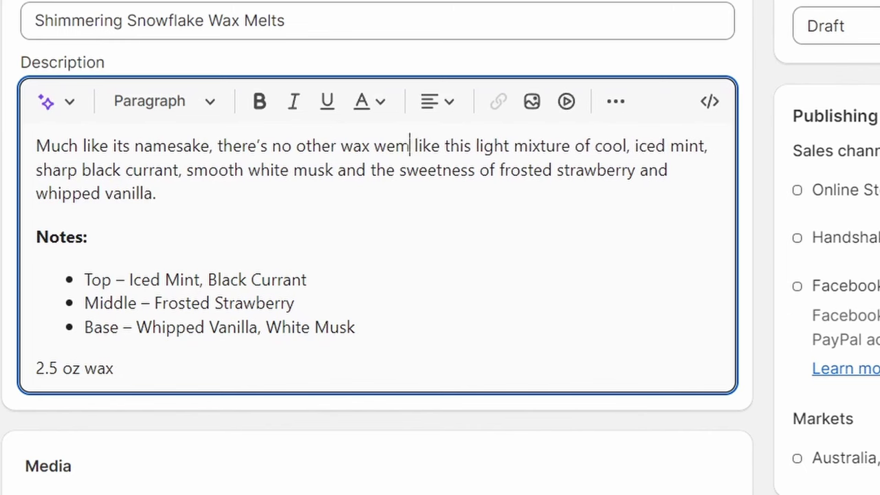
text(t)
key(BackSpace)
key(BackSpace)
key(BackSpace)
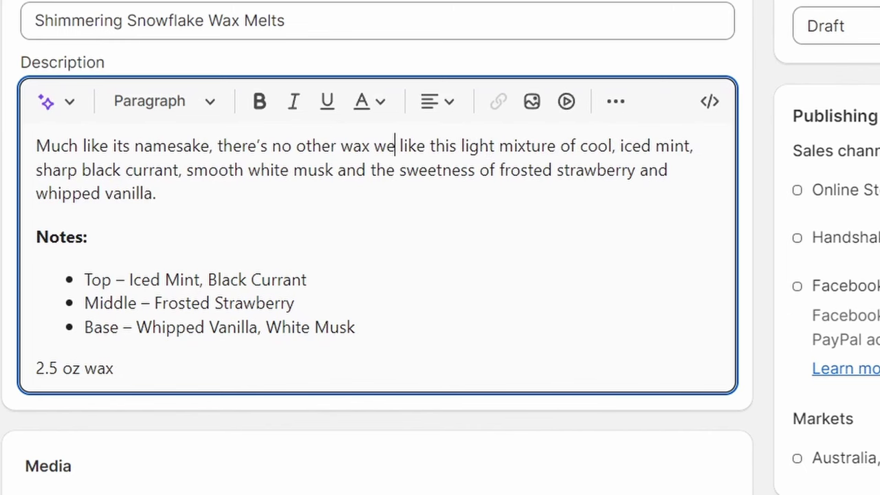
key(BackSpace)
key(BackSpace)
text(melt scent)
- Rephrase the description and notes with AI, retrying once and keeping the result
drag(356, 270, 20, 87)
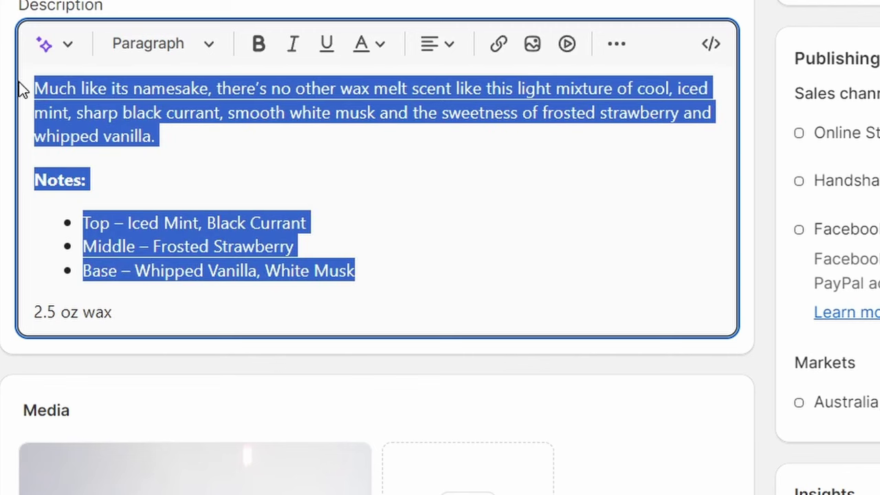
click(44, 44)
click(123, 95)
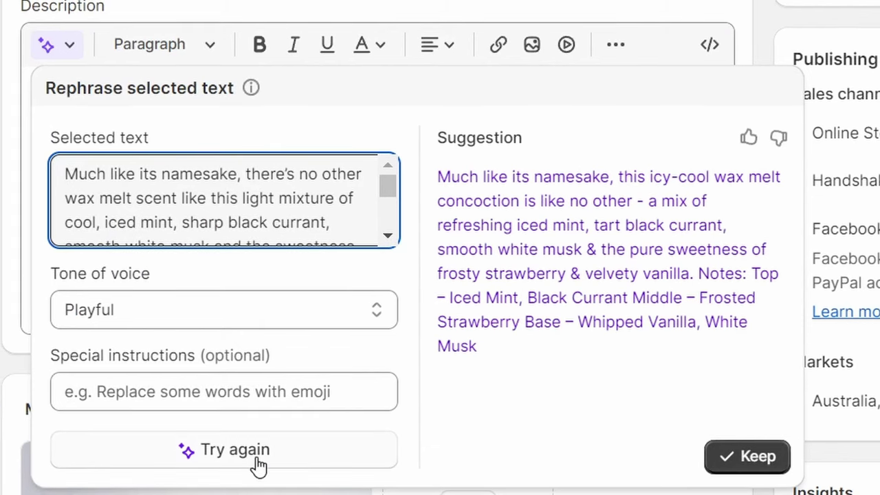
click(258, 465)
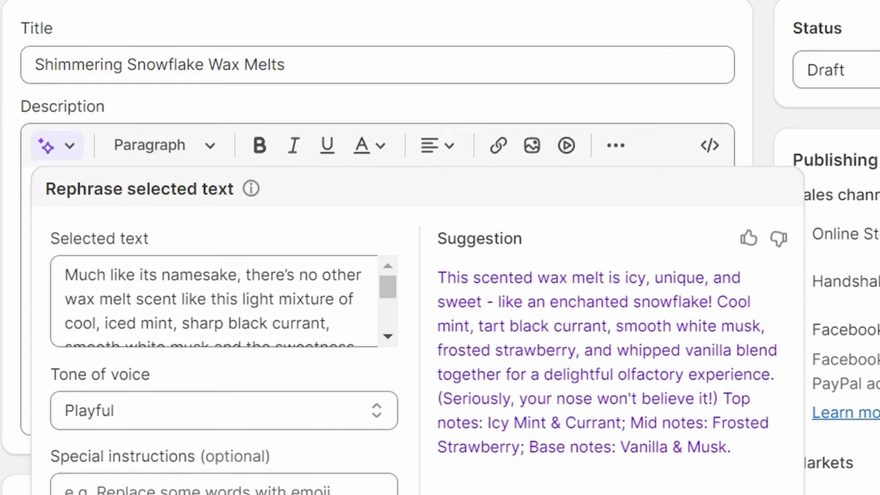
click(747, 456)
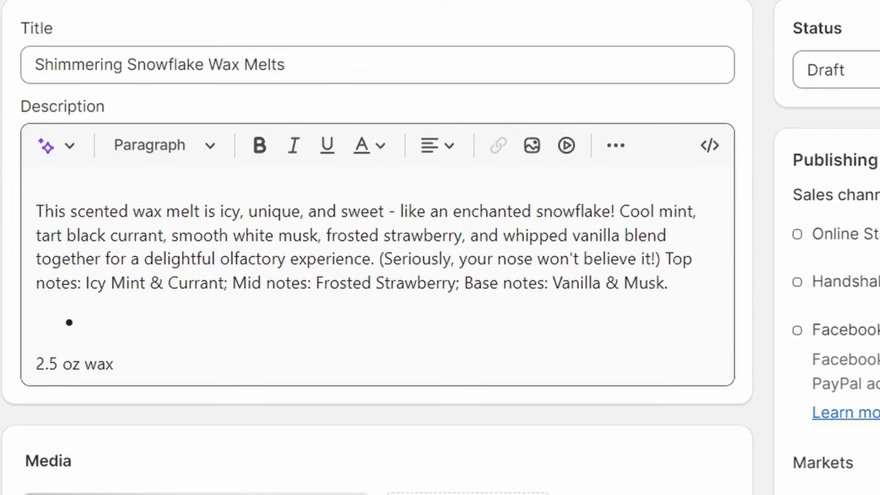
- Put top, mid and base notes on separate lines as a bulleted list, excluding '2.5 oz wax'
click(673, 259)
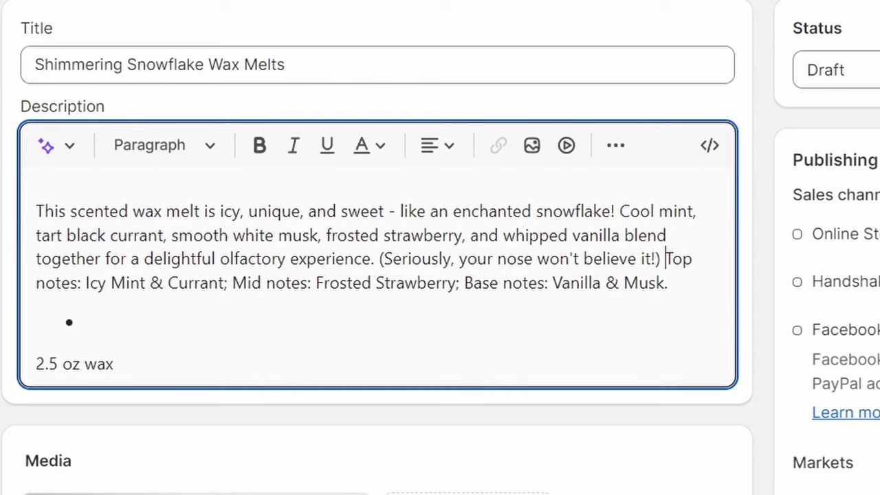
key(Return)
click(259, 303)
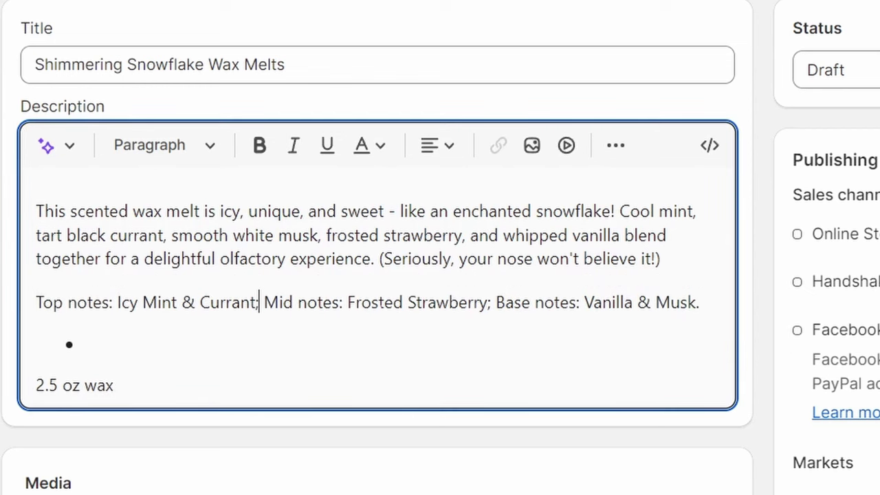
key(BackSpace)
key(Right)
key(Return)
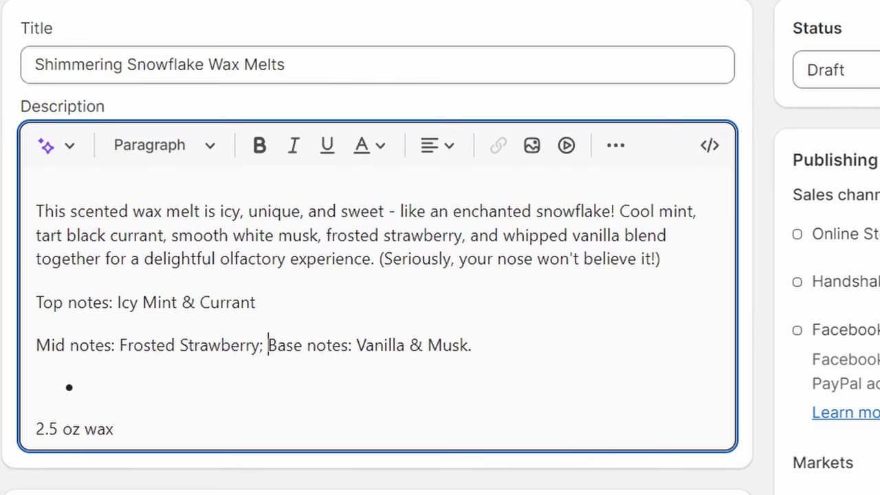
drag(36, 303, 113, 471)
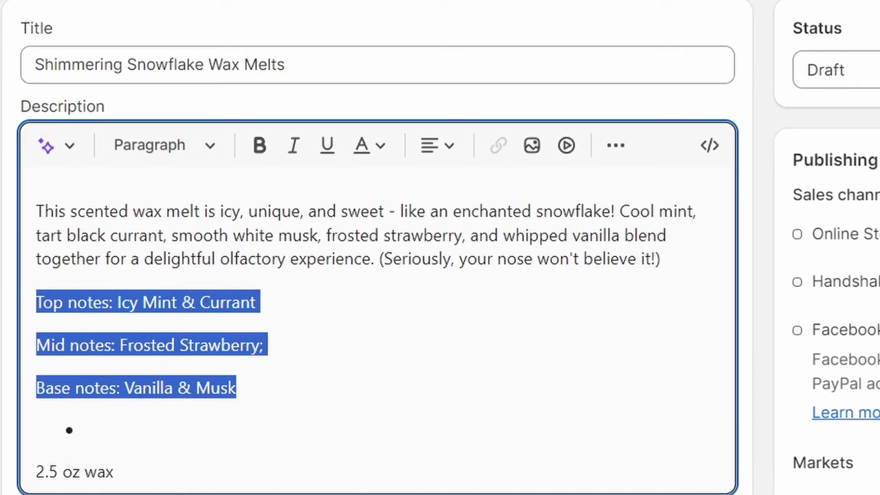
click(615, 145)
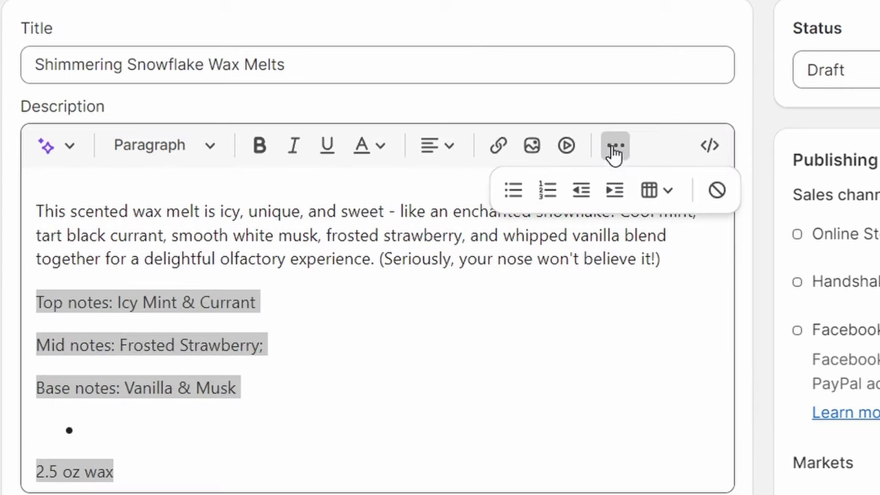
click(515, 191)
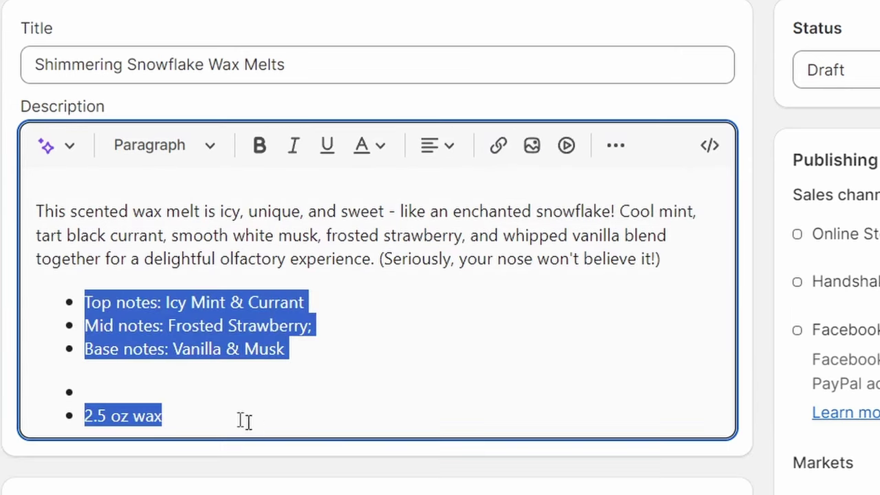
key(ctrl+z)
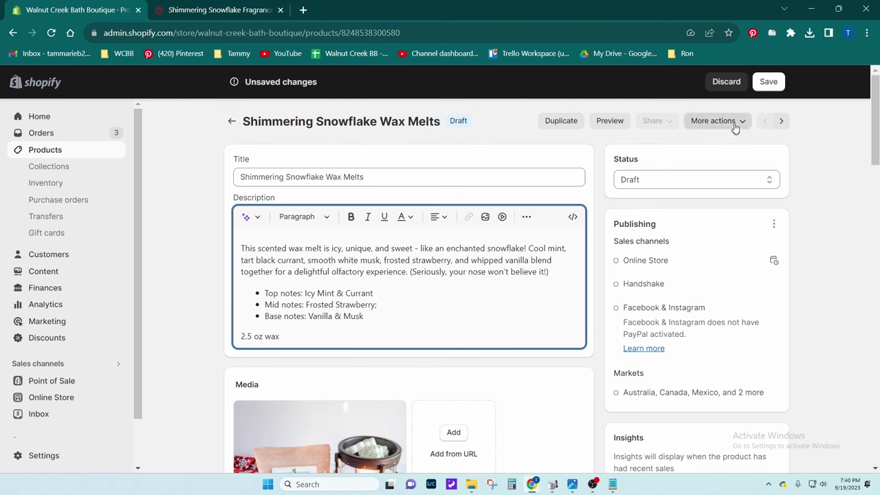
- Set the product status to Active and save
click(642, 181)
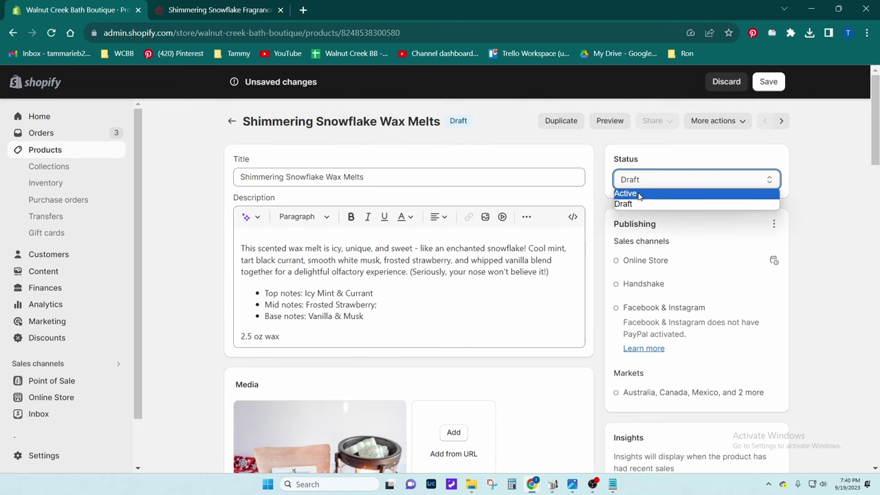
click(639, 194)
click(771, 82)
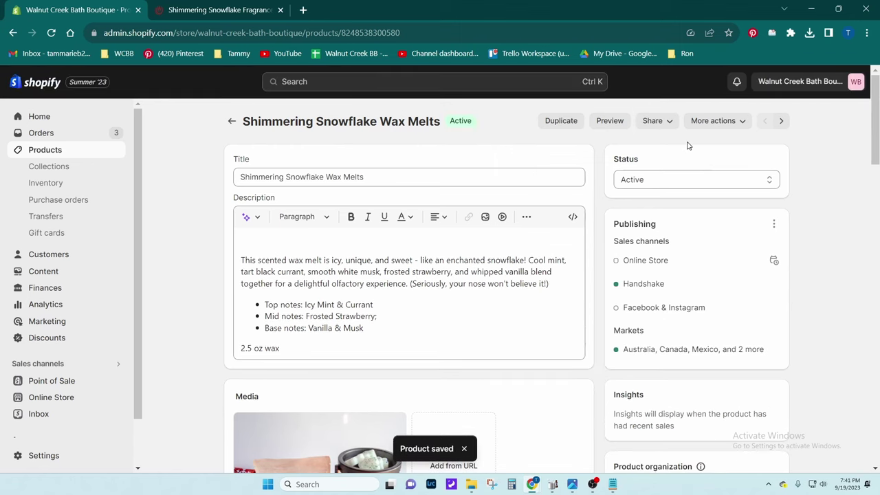
- Scroll through the storefront preview showing $5.00 and 7 left
scroll(529, 319, down, 5)
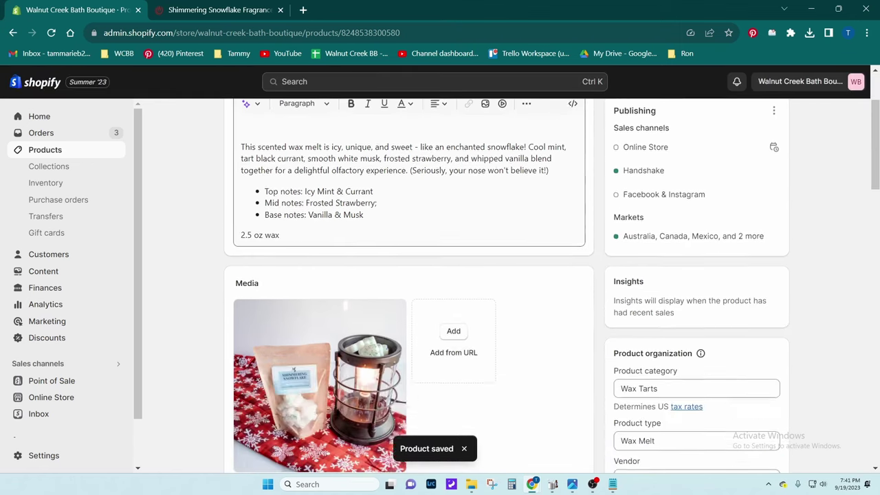
scroll(530, 319, up, 3)
scroll(529, 318, up, 2)
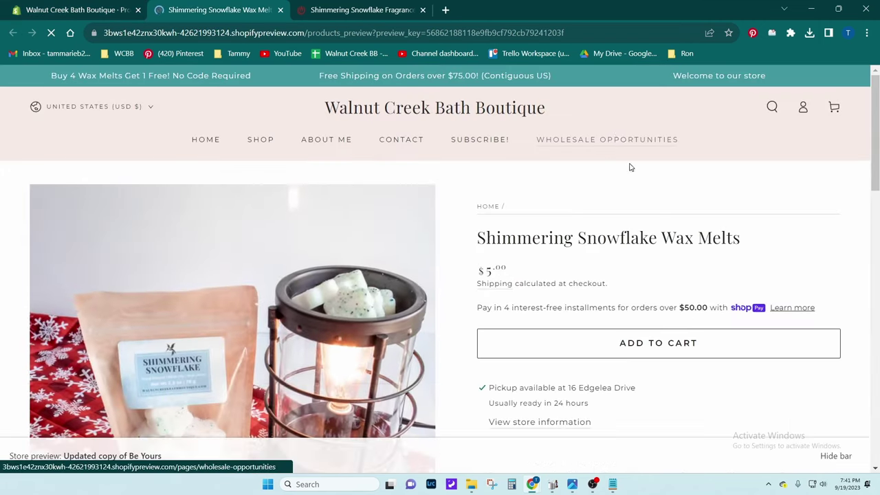
scroll(625, 246, down, 2)
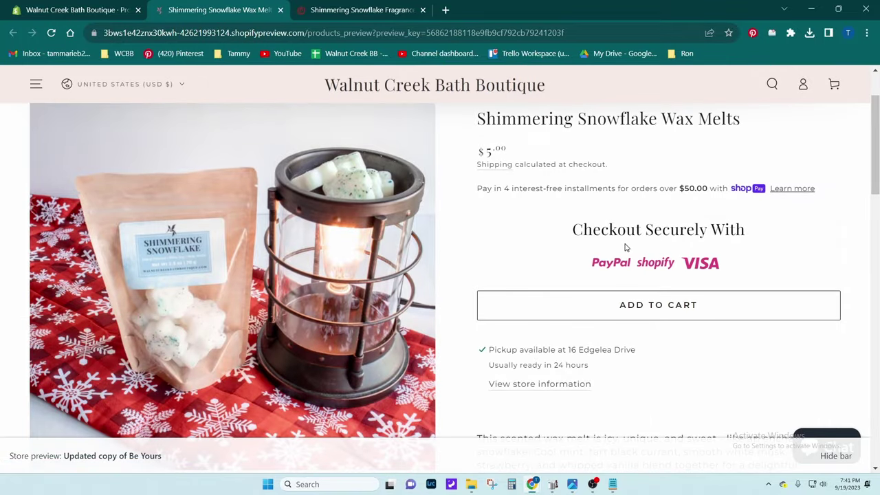
scroll(624, 246, down, 4)
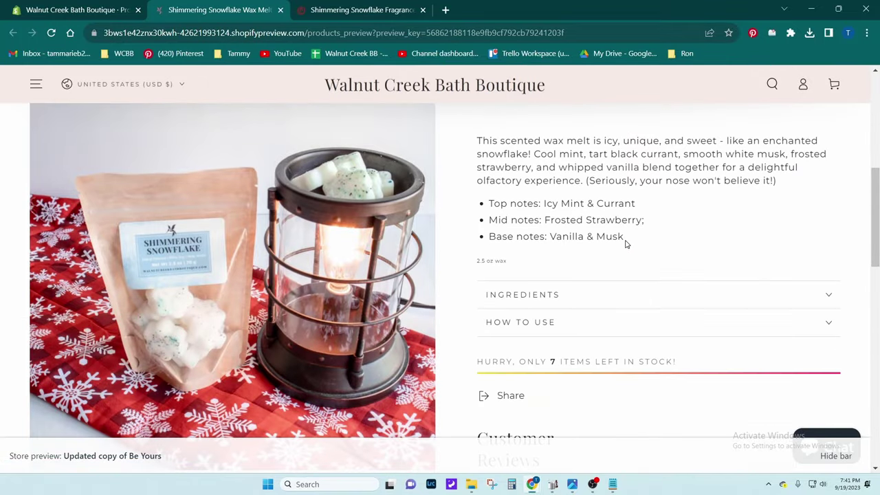
scroll(624, 243, down, 2)
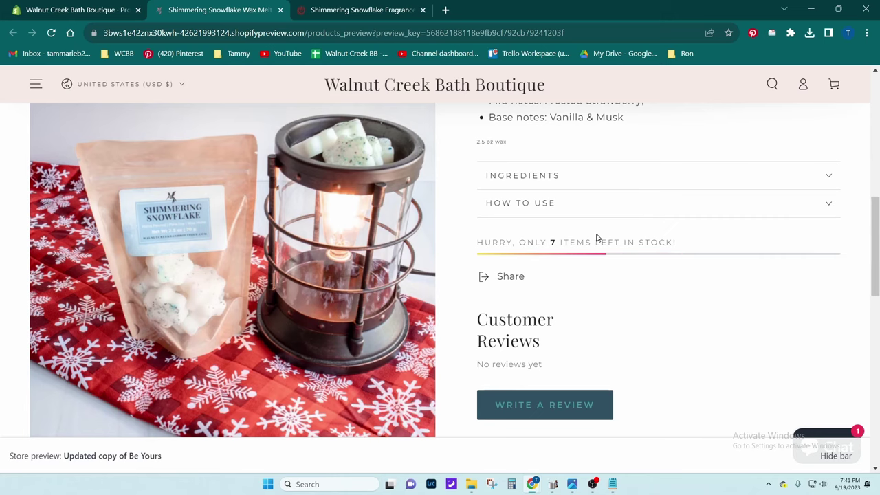
scroll(597, 240, down, 1)
scroll(601, 248, down, 3)
scroll(601, 249, up, 4)
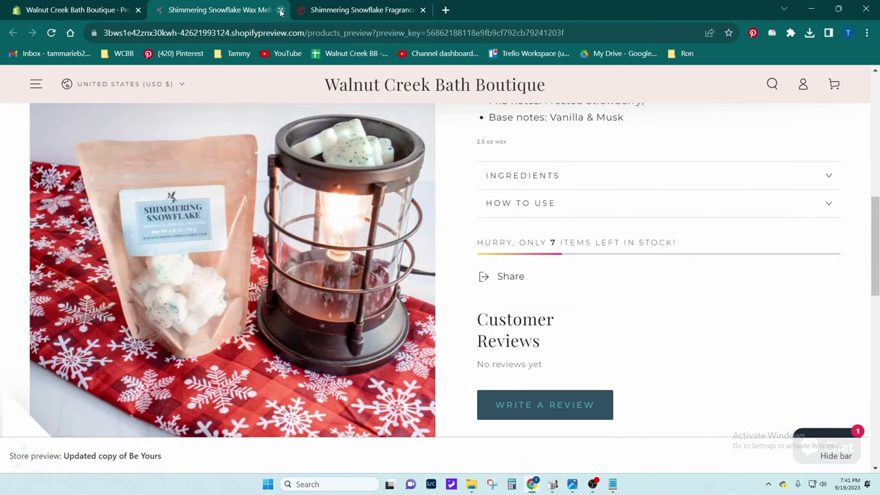